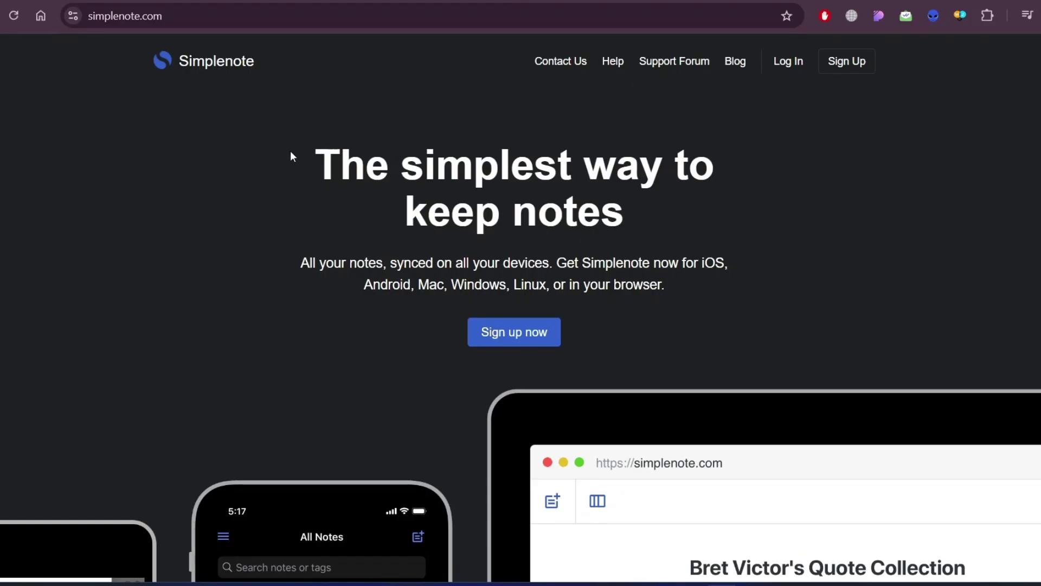
# Switch to the Obsidian tab to read its 'Your thoughts are yours' section
pyautogui.hotkey('ctrl', 'Tab')
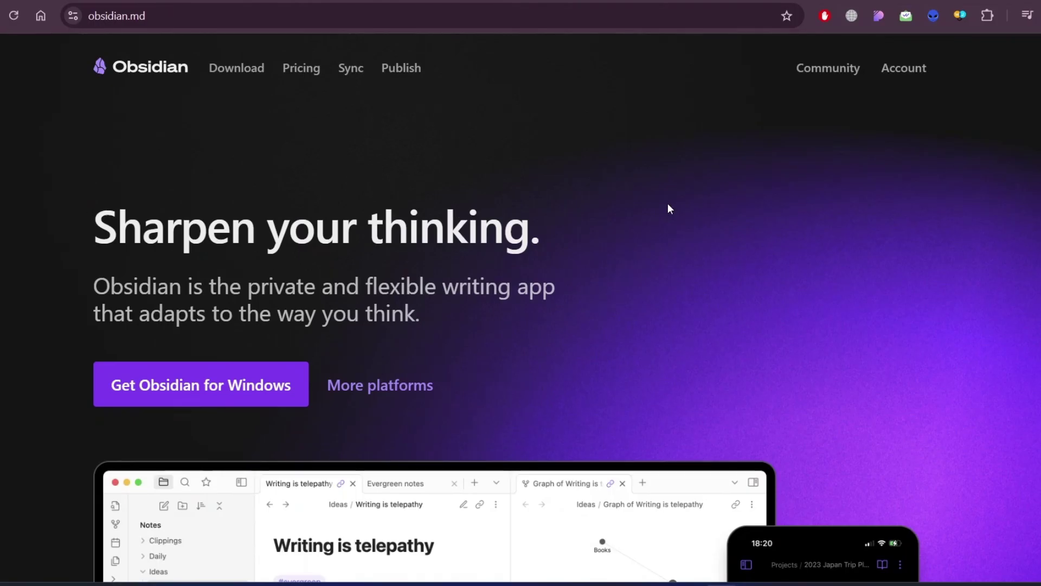
pyautogui.scroll(-5, 668, 202)
pyautogui.scroll(-3, 668, 202)
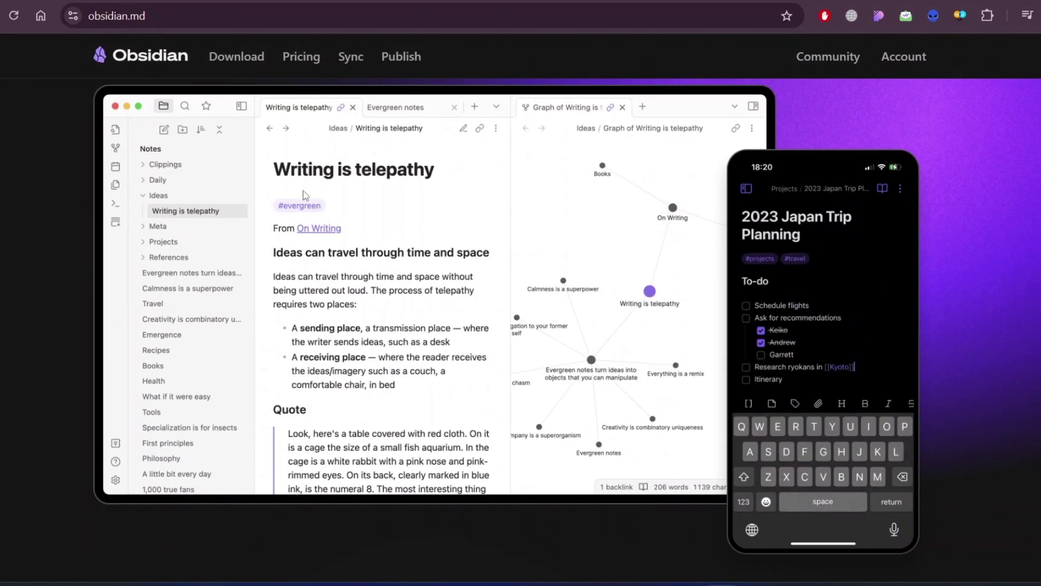
pyautogui.scroll(-5, 438, 201)
pyautogui.scroll(-4, 406, 211)
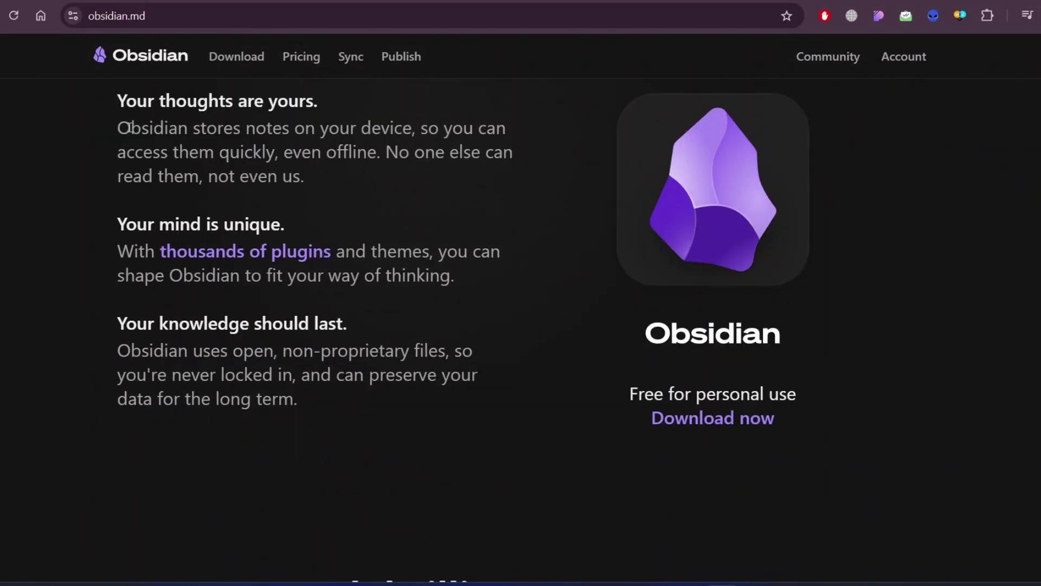
# Select the on-device notes paragraph, drag a graph demo node, then open Canvas's Learn more page
pyautogui.moveTo(119, 127); pyautogui.dragTo(306, 173)
pyautogui.click(321, 178)
pyautogui.tripleClick(321, 178)
pyautogui.click(230, 140)
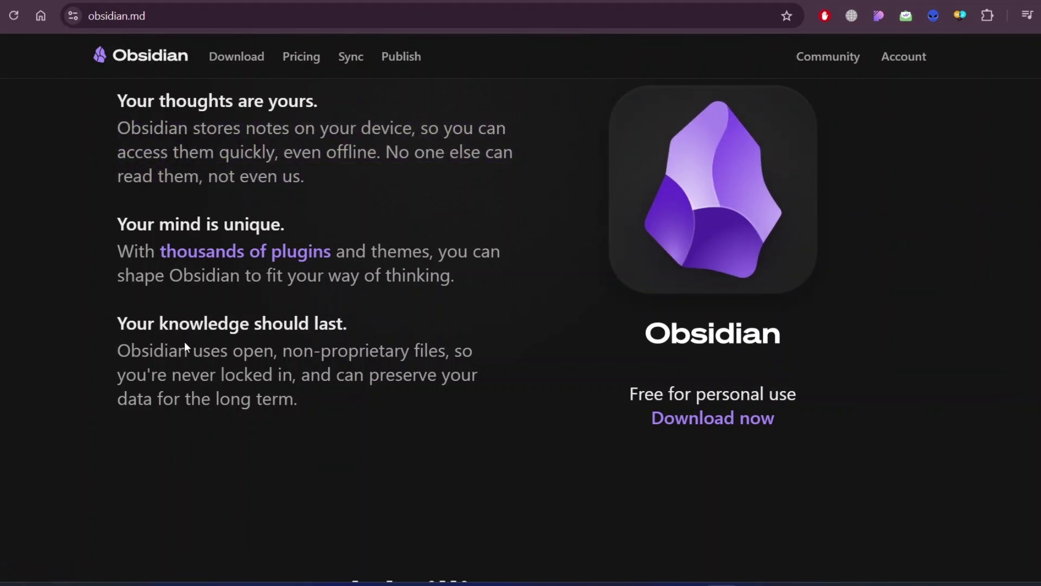
pyautogui.scroll(-6, 185, 342)
pyautogui.scroll(3, 317, 286)
pyautogui.scroll(-5, 317, 286)
pyautogui.scroll(-2, 316, 286)
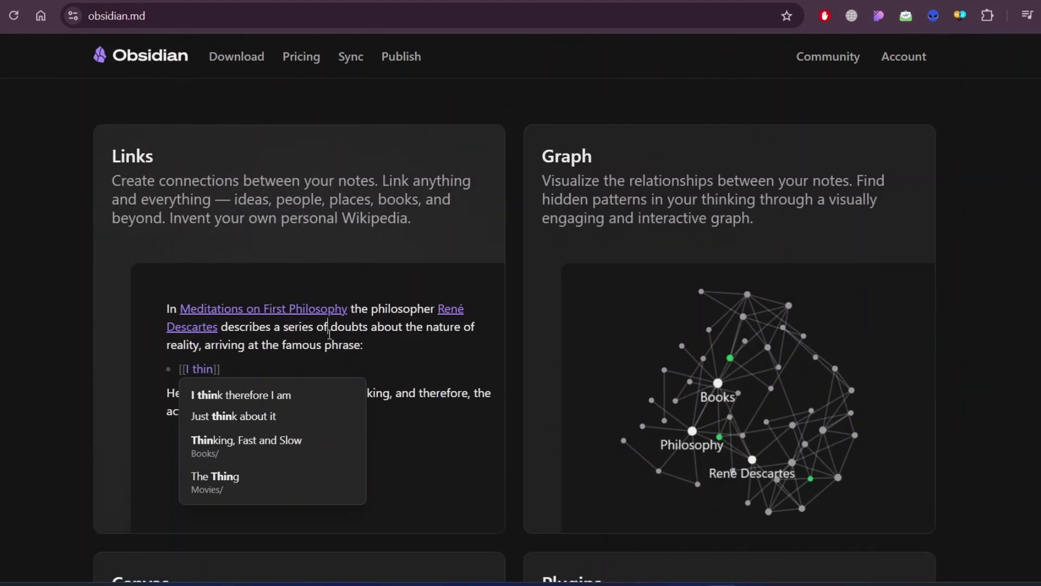
pyautogui.scroll(-2, 156, 306)
pyautogui.scroll(2, 156, 307)
pyautogui.scroll(-2, 346, 201)
pyautogui.moveTo(717, 271); pyautogui.dragTo(572, 360)
pyautogui.scroll(3, 695, 292)
pyautogui.scroll(-3, 672, 326)
pyautogui.scroll(3, 671, 326)
pyautogui.moveTo(672, 312); pyautogui.dragTo(682, 362)
pyautogui.scroll(-3, 682, 362)
pyautogui.scroll(-3, 986, 265)
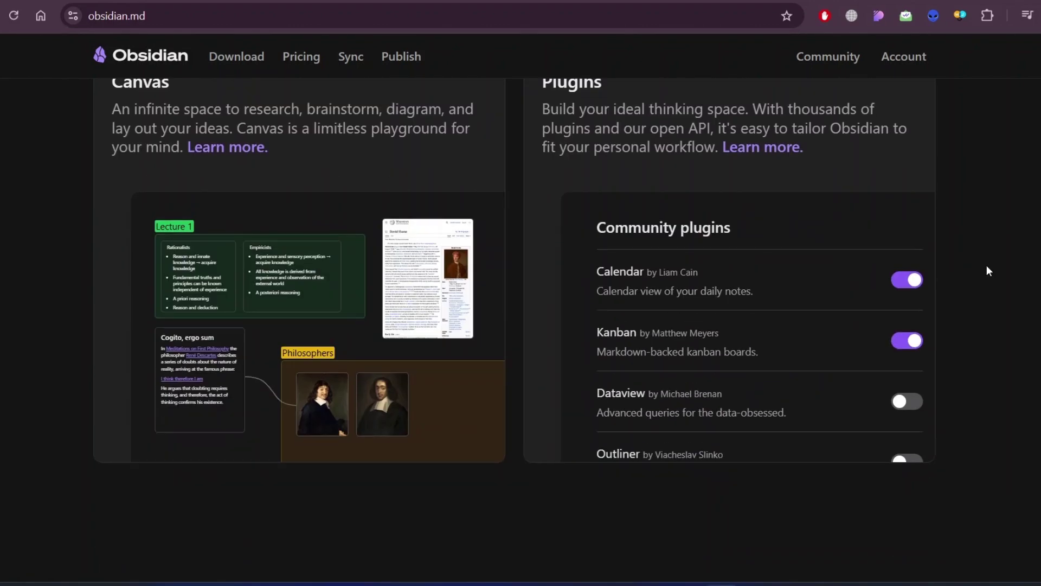
pyautogui.scroll(-2, 987, 266)
pyautogui.click(235, 273)
pyautogui.scroll(-3, 438, 219)
pyautogui.scroll(-3, 439, 326)
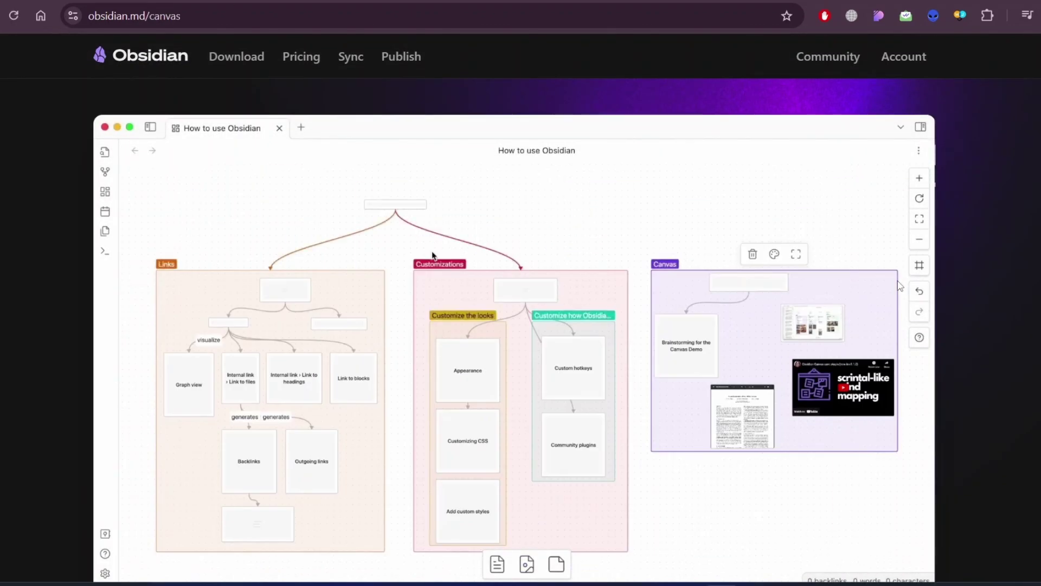
pyautogui.scroll(-5, 626, 307)
pyautogui.scroll(-3, 897, 279)
pyautogui.scroll(-5, 896, 280)
pyautogui.scroll(-4, 898, 280)
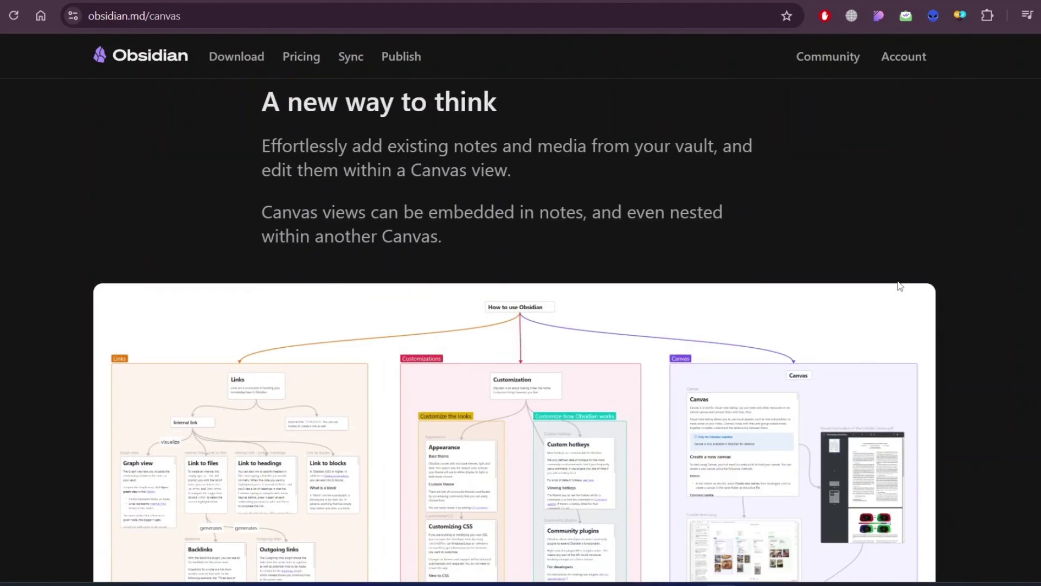
pyautogui.scroll(-4, 897, 280)
pyautogui.scroll(2, 899, 285)
pyautogui.scroll(-3, 899, 285)
pyautogui.scroll(-6, 899, 284)
pyautogui.scroll(-2, 899, 286)
pyautogui.scroll(-5, 898, 286)
pyautogui.scroll(-5, 898, 286)
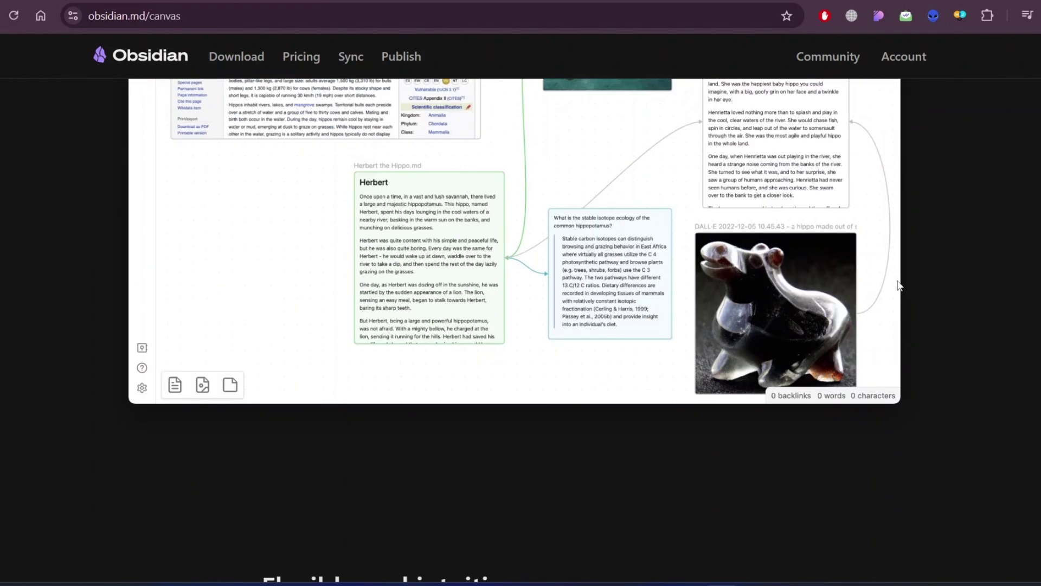
pyautogui.scroll(-5, 899, 284)
pyautogui.scroll(-2, 993, 295)
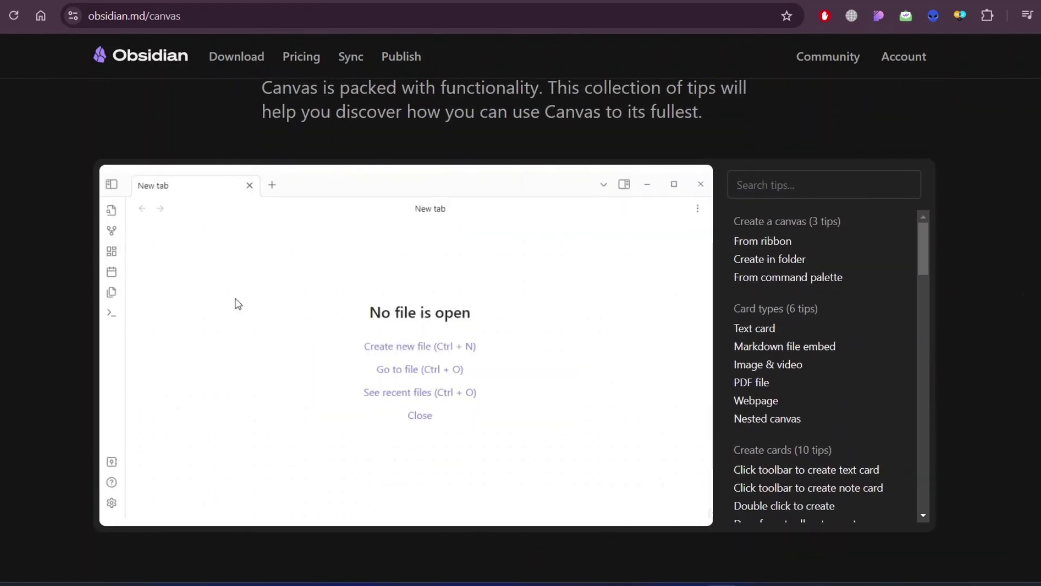
# Play the tips on creating a canvas and on text, image, PDF, webpage and nested-canvas cards
pyautogui.click(773, 202)
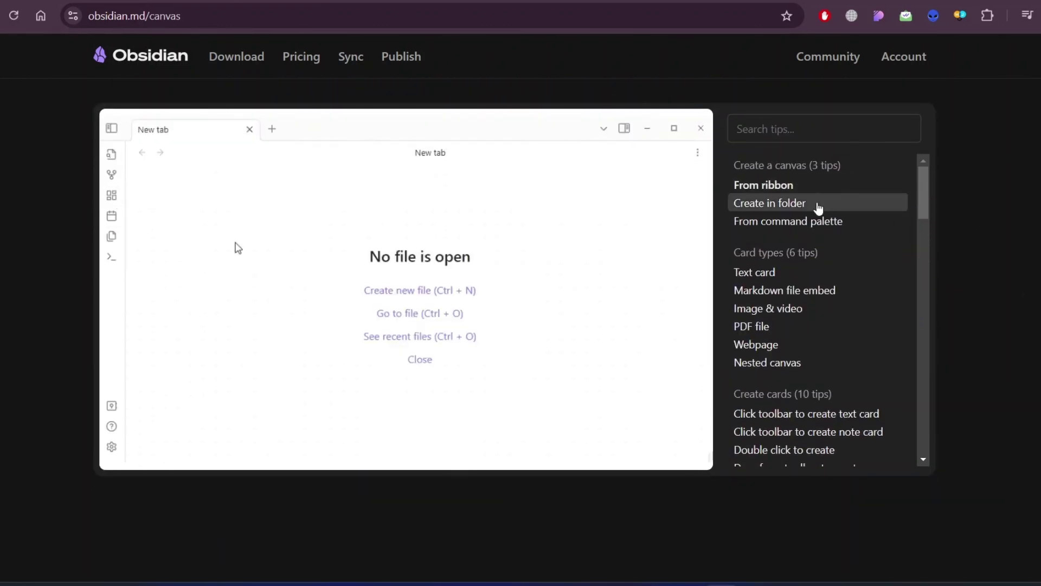
pyautogui.click(811, 222)
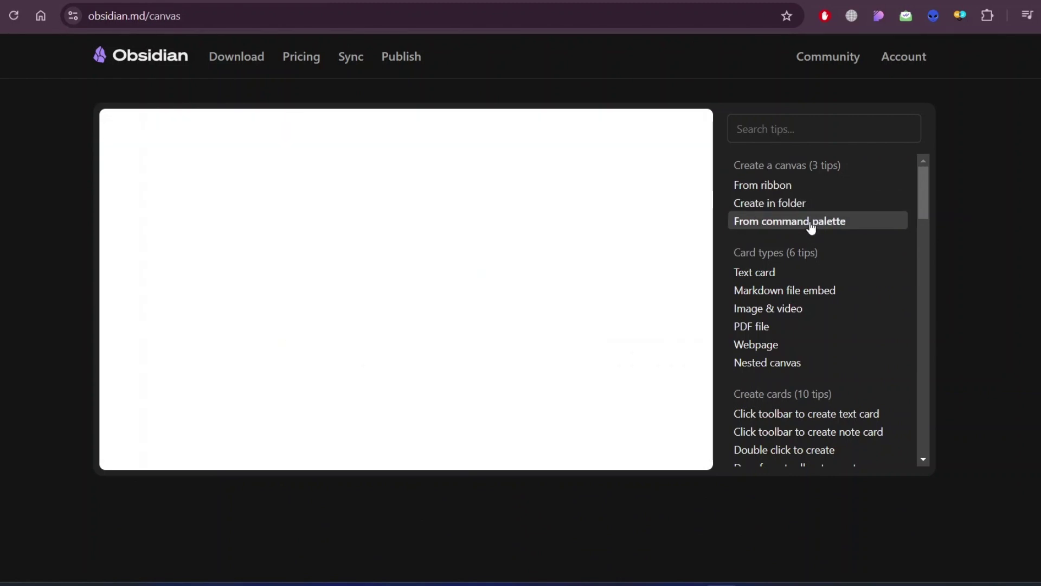
pyautogui.click(755, 271)
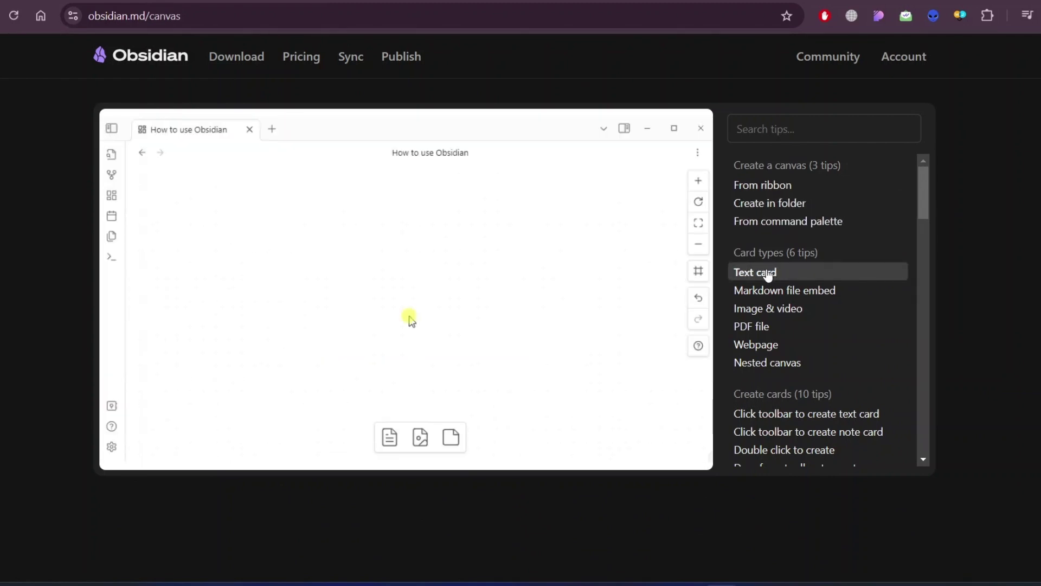
pyautogui.click(768, 308)
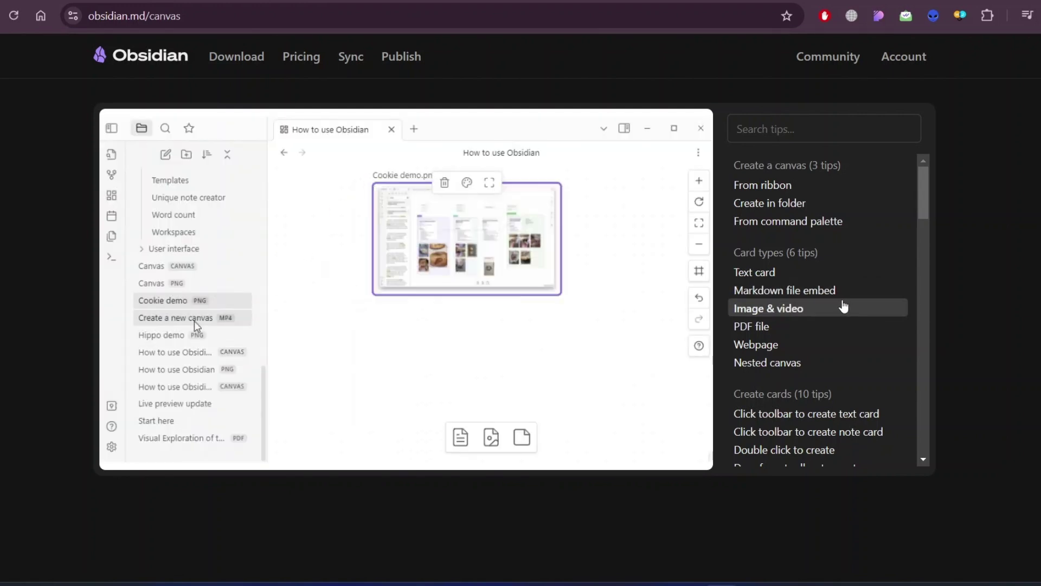
pyautogui.click(751, 326)
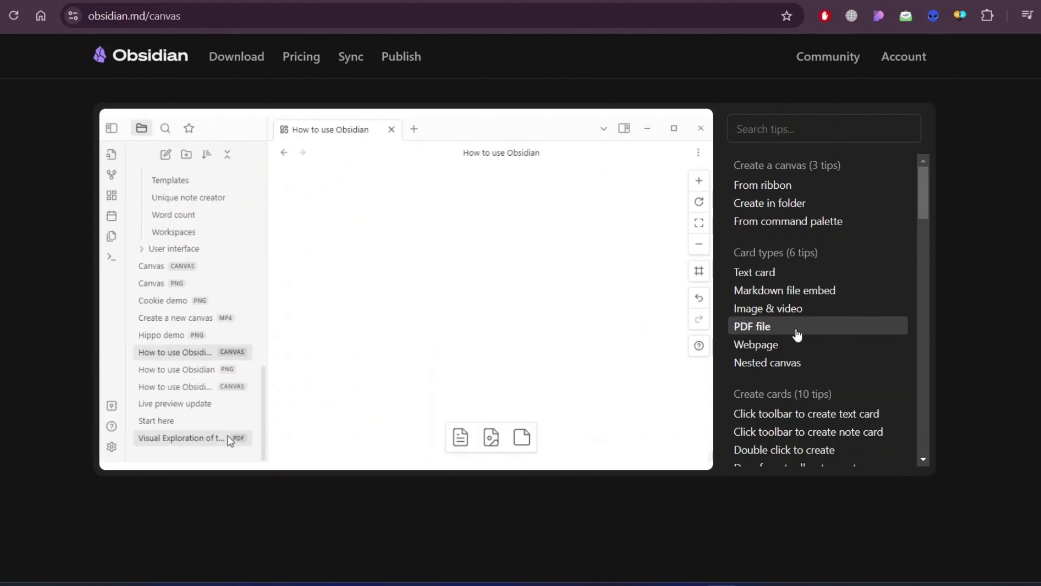
pyautogui.click(757, 344)
pyautogui.click(767, 362)
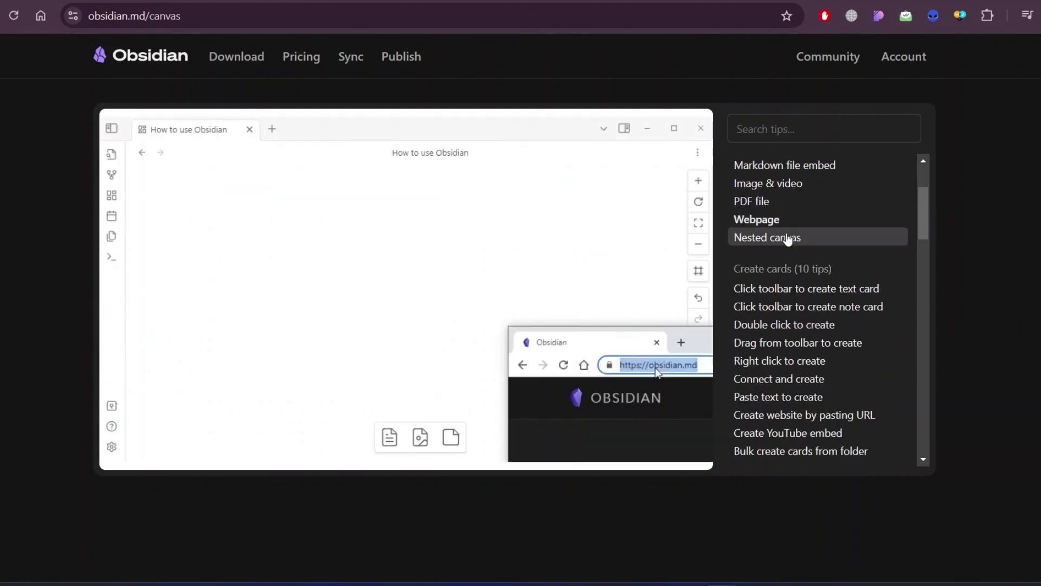
pyautogui.scroll(-2, 795, 249)
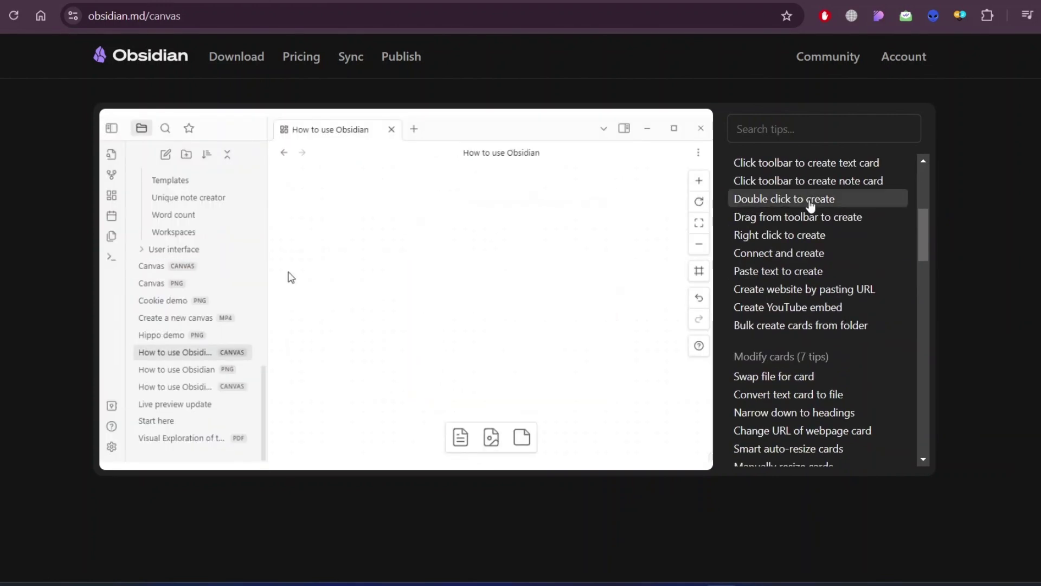
# Play the card-creation tips: double click, toolbar drag, right click, paste, URL, YouTube, folder
pyautogui.click(801, 167)
pyautogui.click(805, 182)
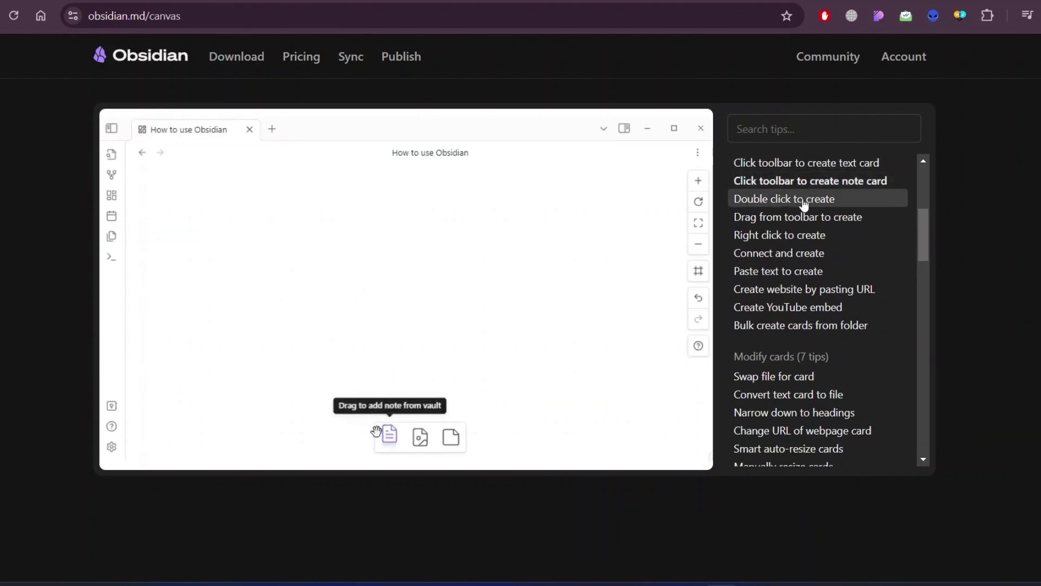
pyautogui.click(805, 201)
pyautogui.click(801, 218)
pyautogui.click(779, 236)
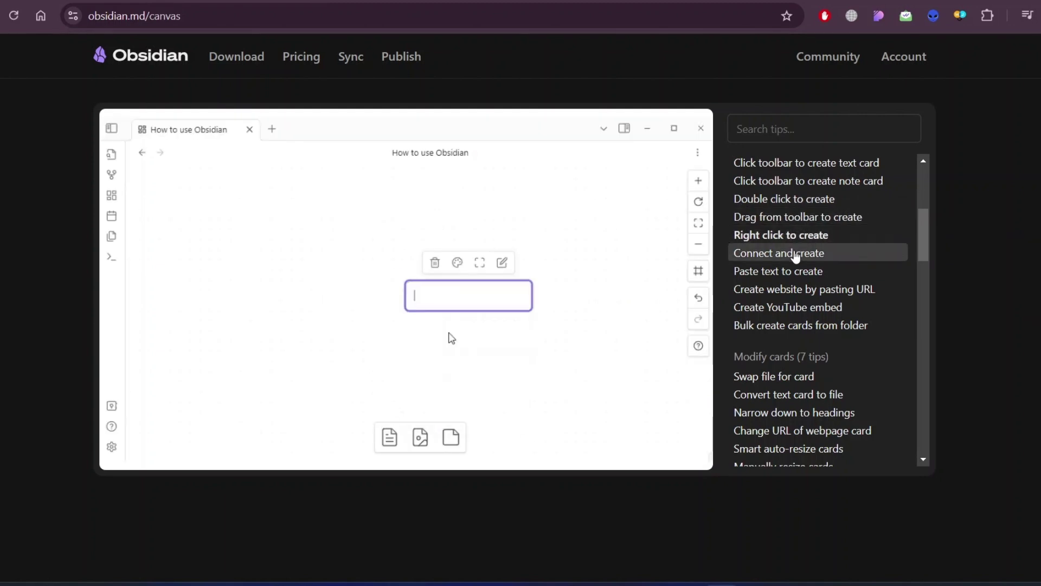
pyautogui.click(778, 254)
pyautogui.click(778, 272)
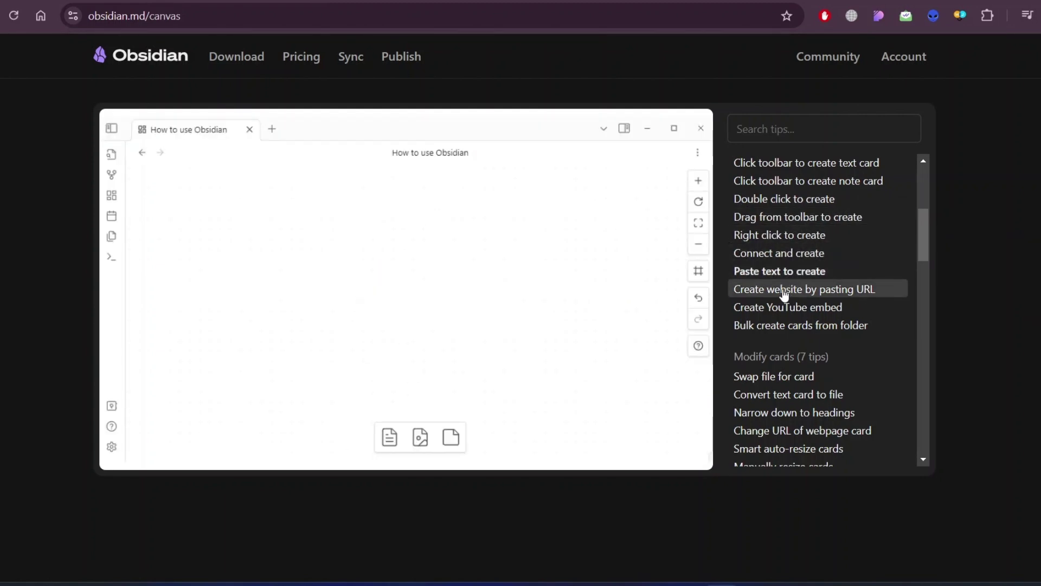
pyautogui.click(784, 291)
pyautogui.click(786, 309)
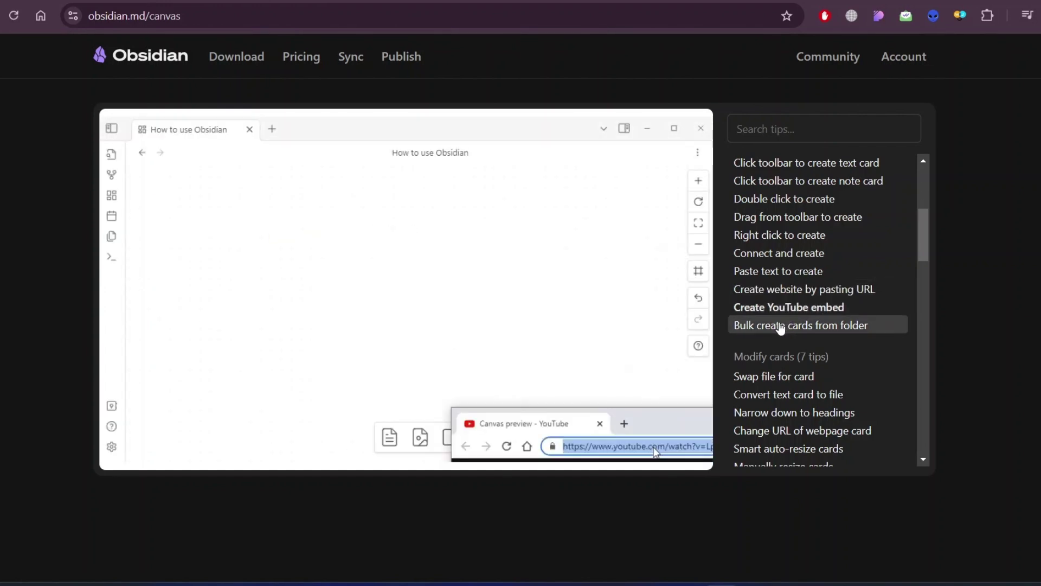
pyautogui.click(782, 327)
pyautogui.scroll(-2, 784, 277)
# Play the card-editing tips (swap, convert, headings, resize, delete) and the connect/delete connection demos
pyautogui.click(776, 251)
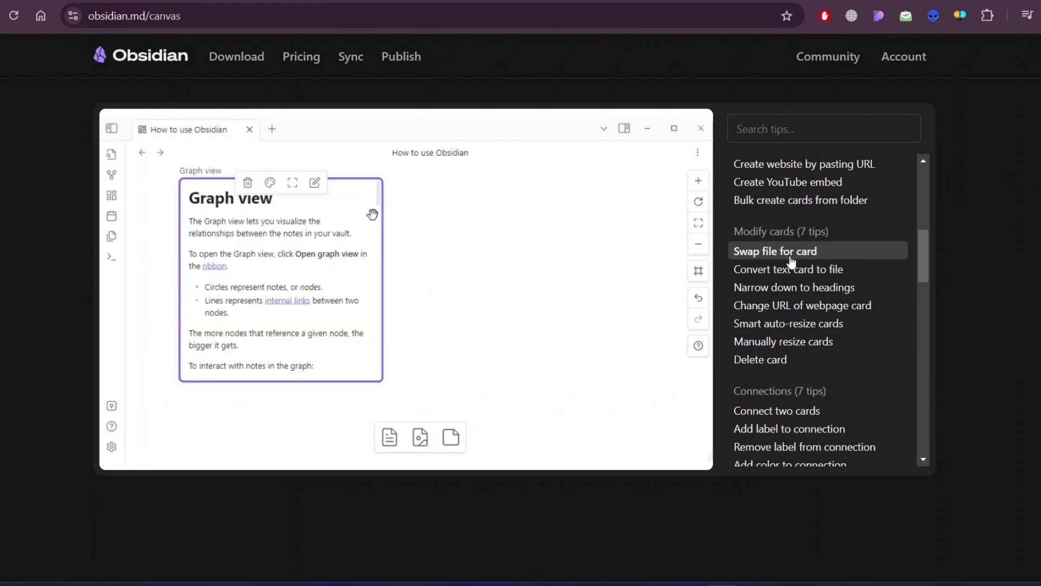
pyautogui.click(788, 270)
pyautogui.click(794, 288)
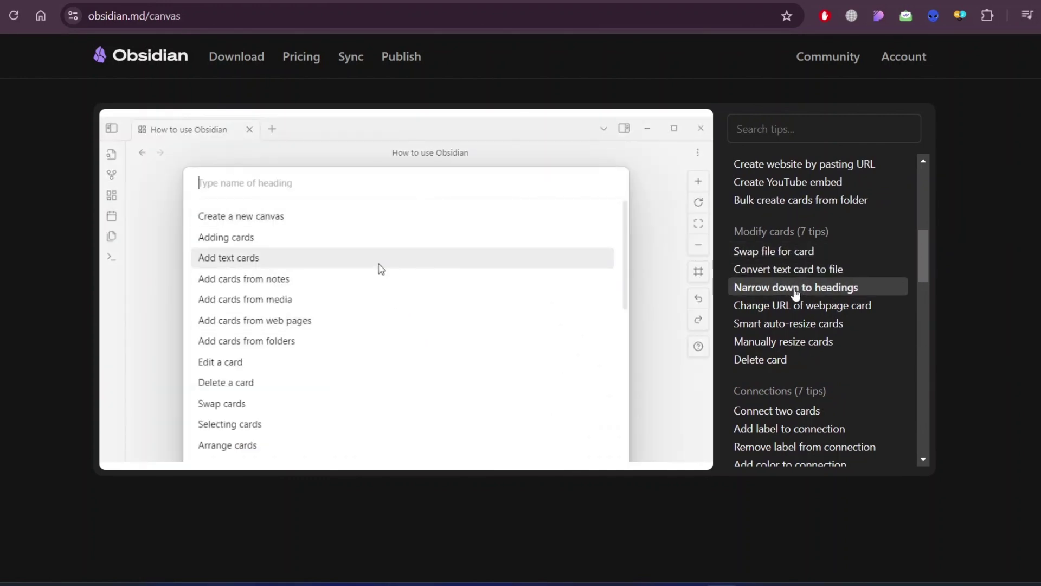
pyautogui.click(790, 305)
pyautogui.click(788, 322)
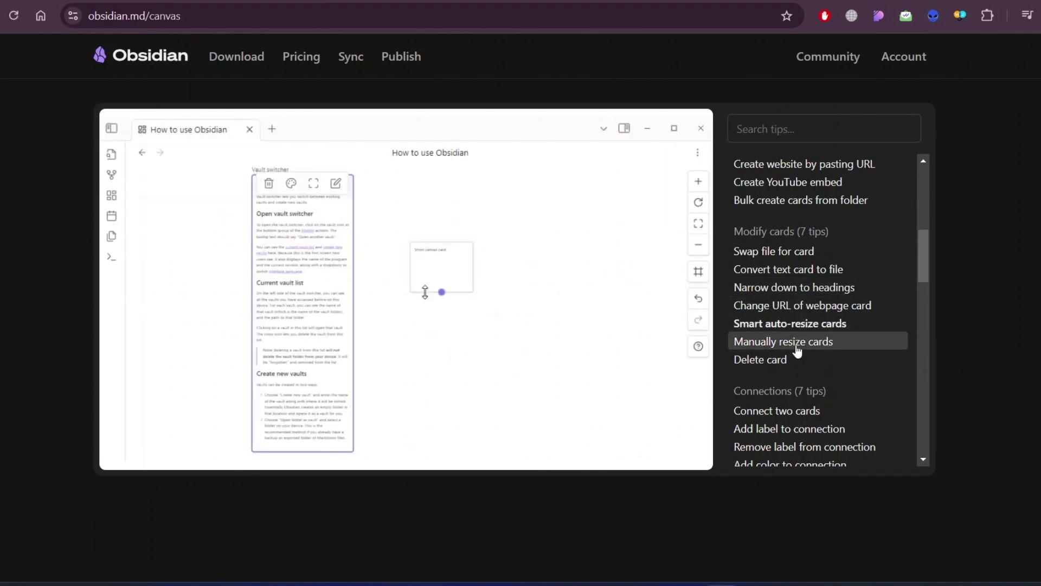
pyautogui.click(796, 349)
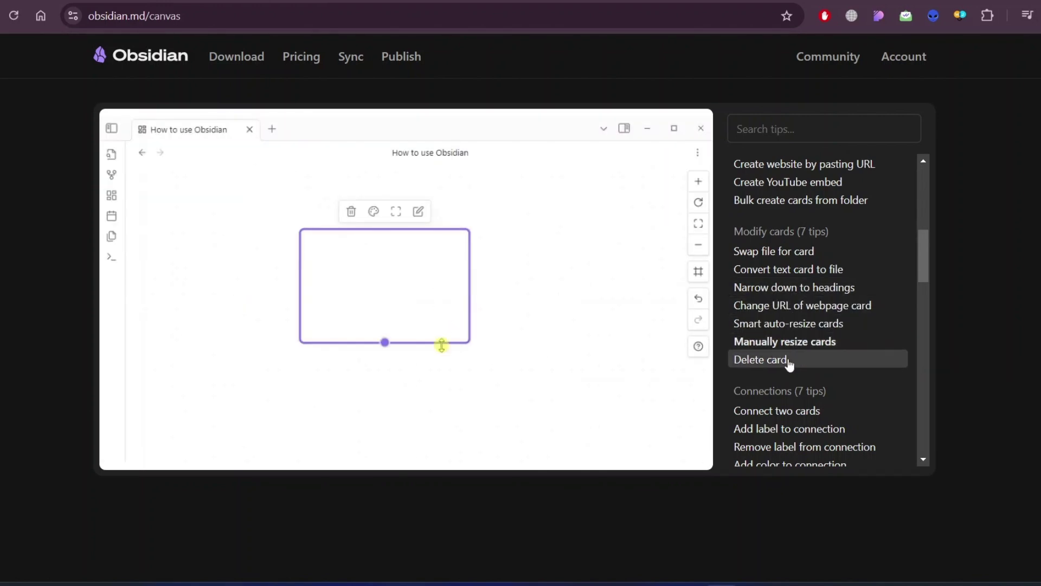
pyautogui.click(761, 358)
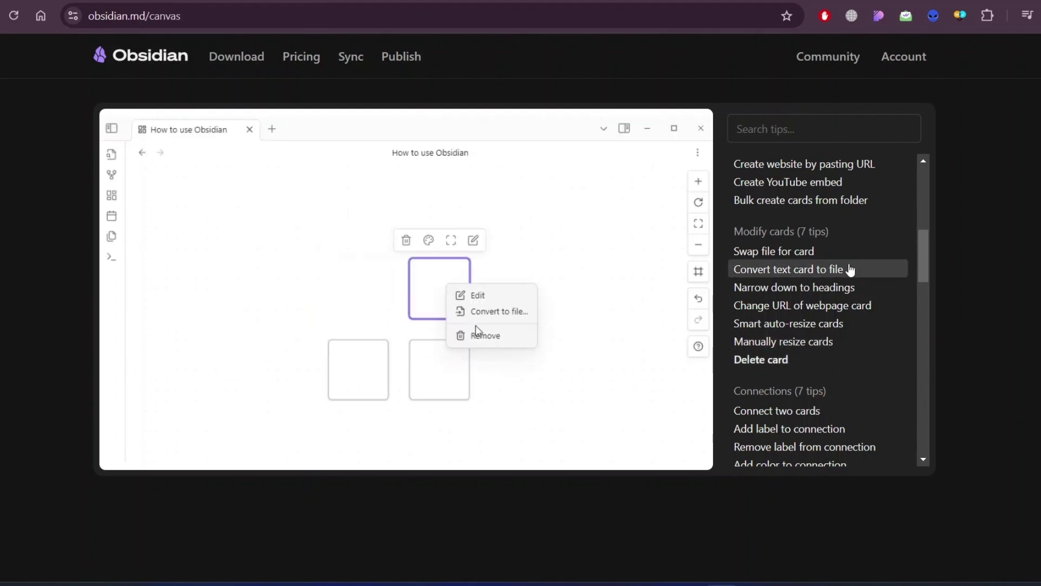
pyautogui.scroll(-3, 847, 263)
pyautogui.scroll(-2, 848, 263)
pyautogui.click(814, 159)
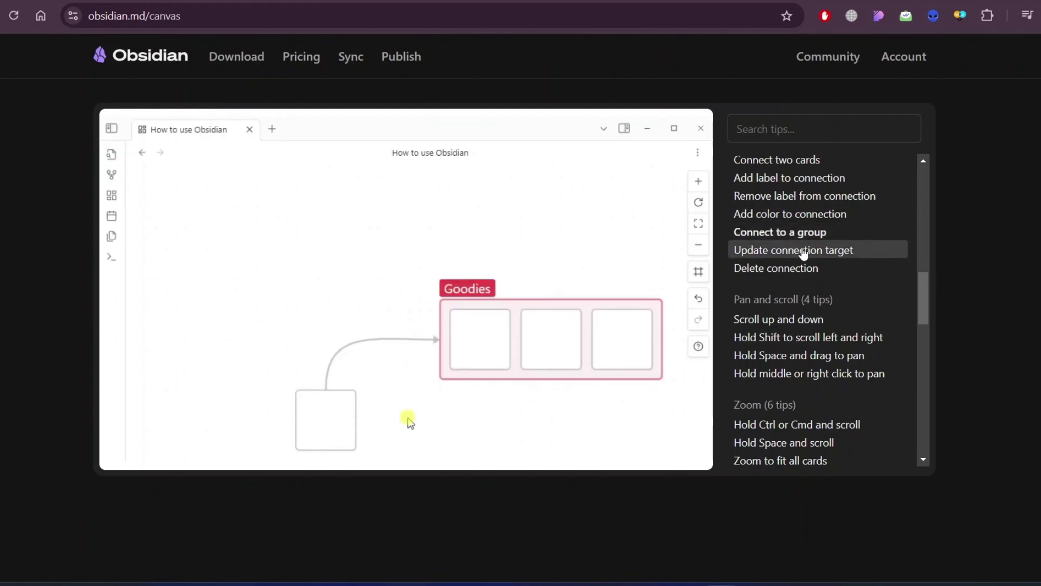
pyautogui.click(796, 269)
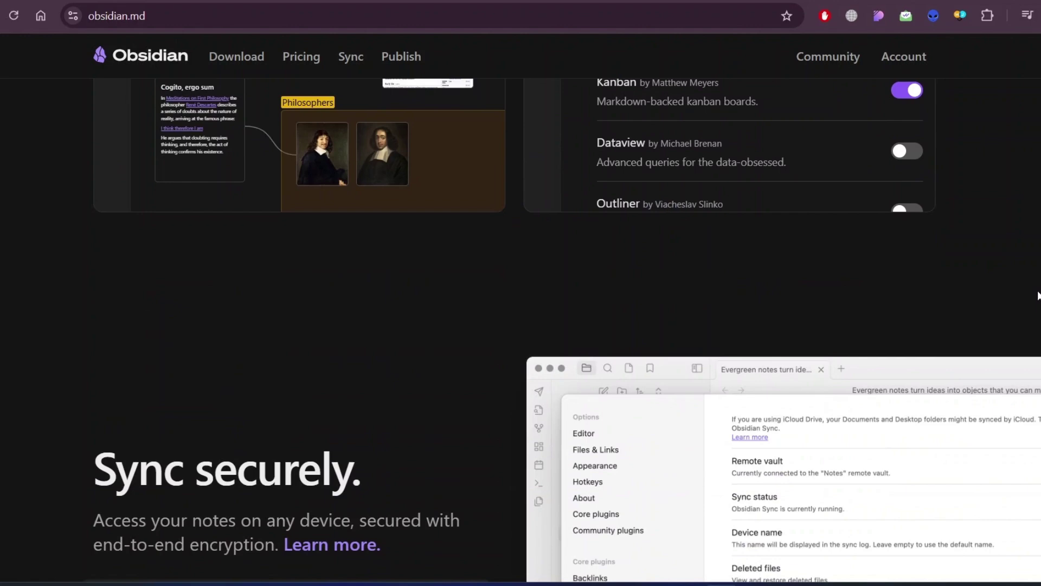
pyautogui.scroll(-5, 1037, 295)
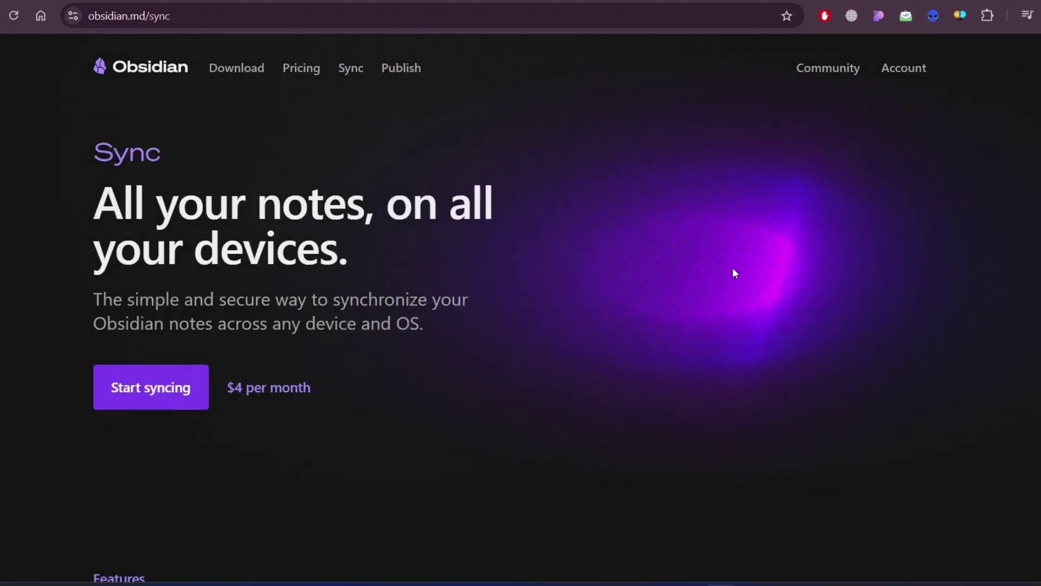
pyautogui.scroll(-8, 1000, 281)
pyautogui.scroll(-3, 932, 227)
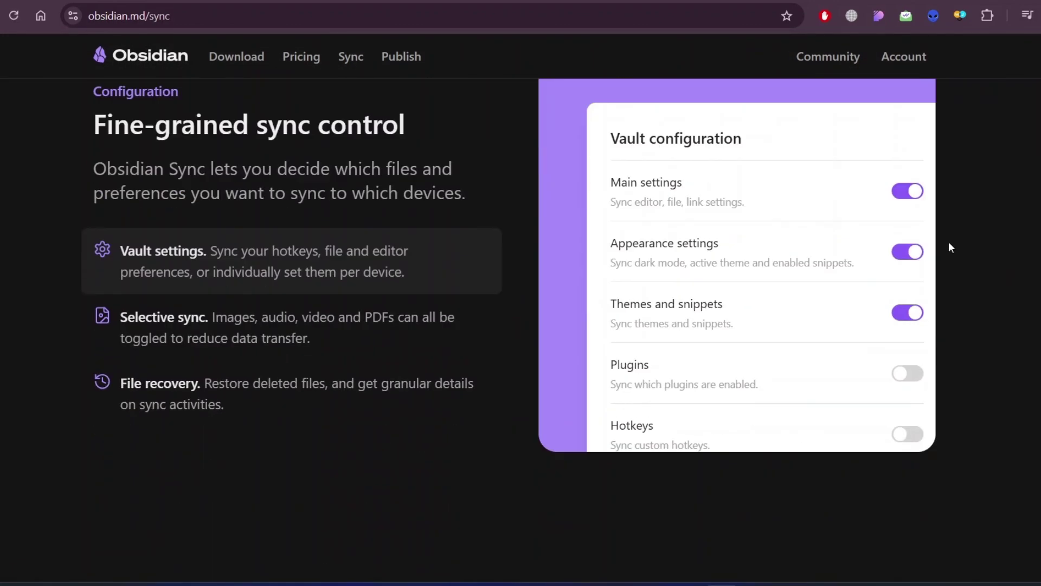
# View the Selective sync and File recovery tabs under Obsidian Sync's fine-grained sync control
pyautogui.click(127, 323)
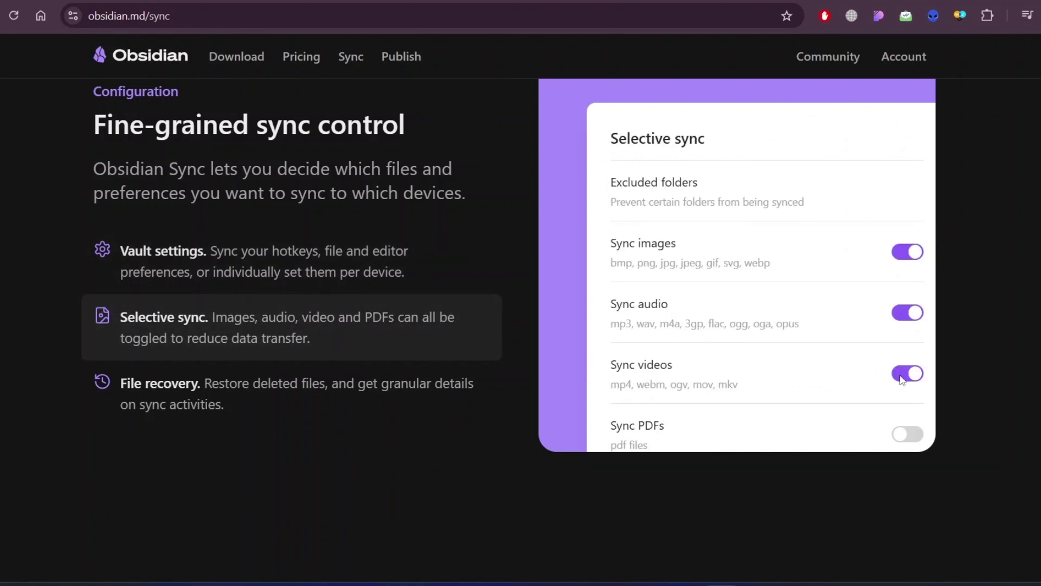
pyautogui.click(351, 415)
pyautogui.scroll(-6, 483, 304)
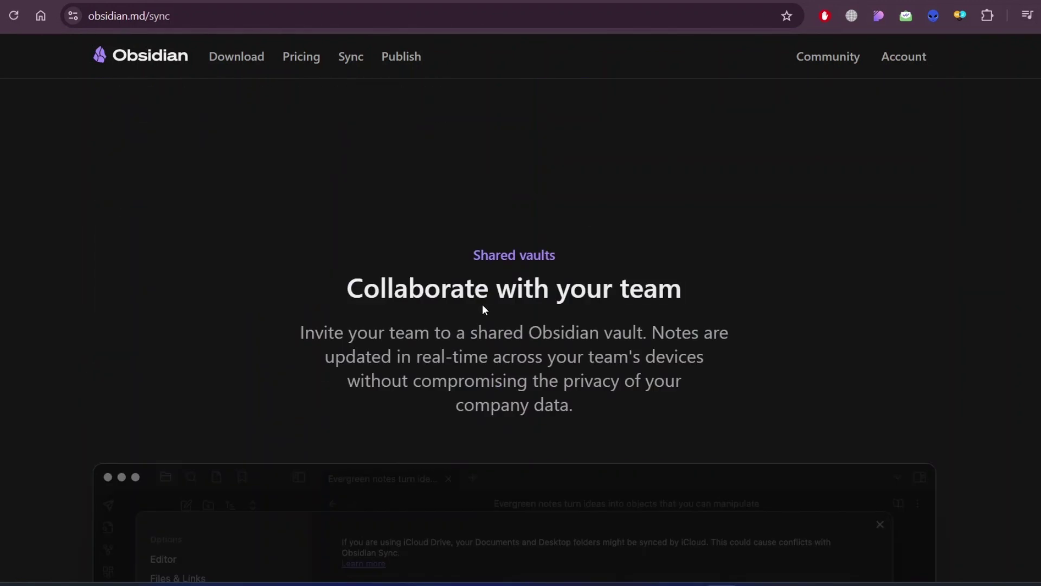
pyautogui.scroll(-5, 384, 301)
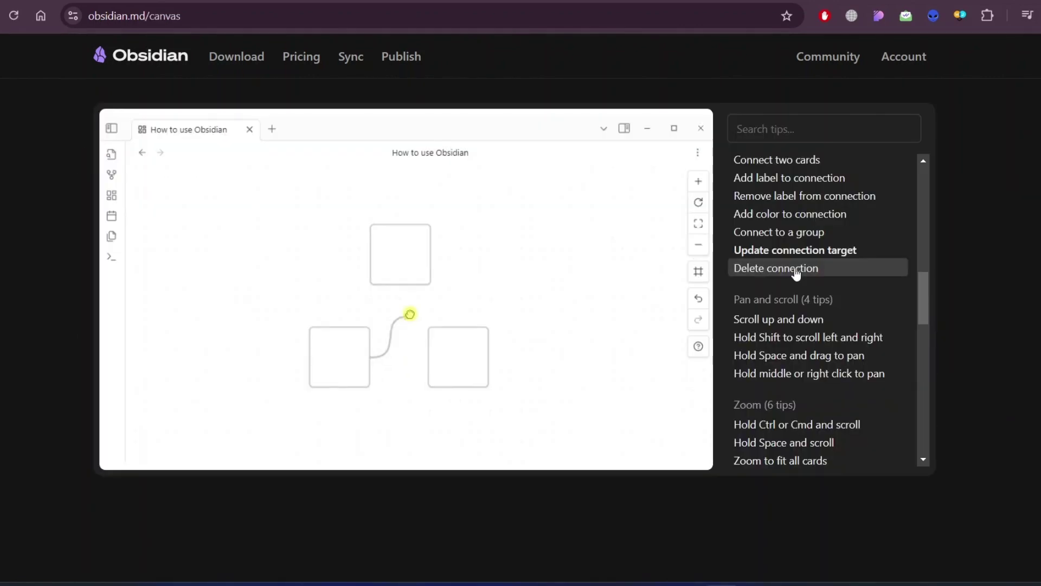
pyautogui.scroll(-2, 797, 299)
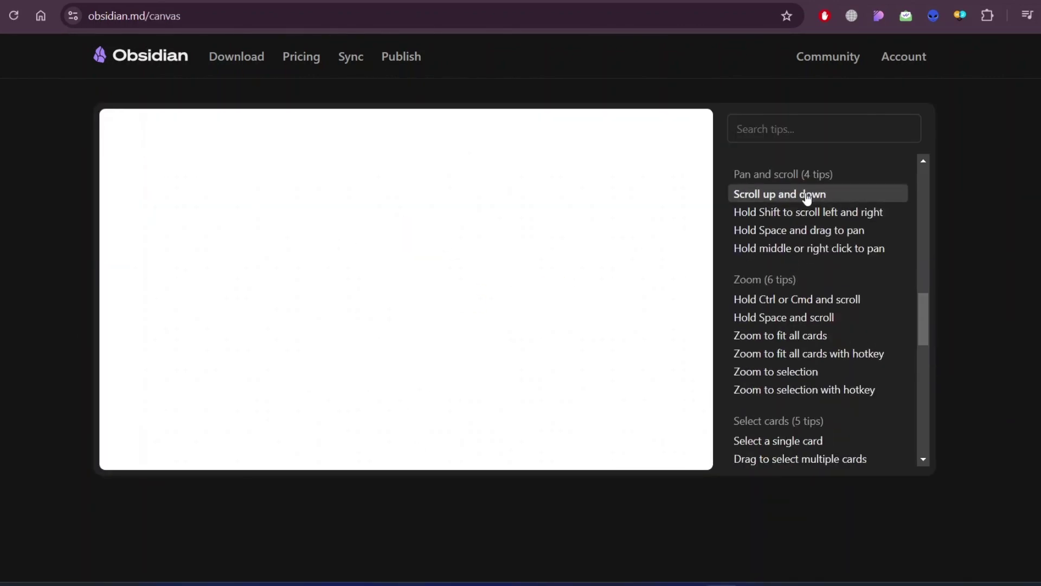
# Play the Canvas demos on scrolling, panning, zooming, zoom-to-fit and zoom-to-selection
pyautogui.click(781, 212)
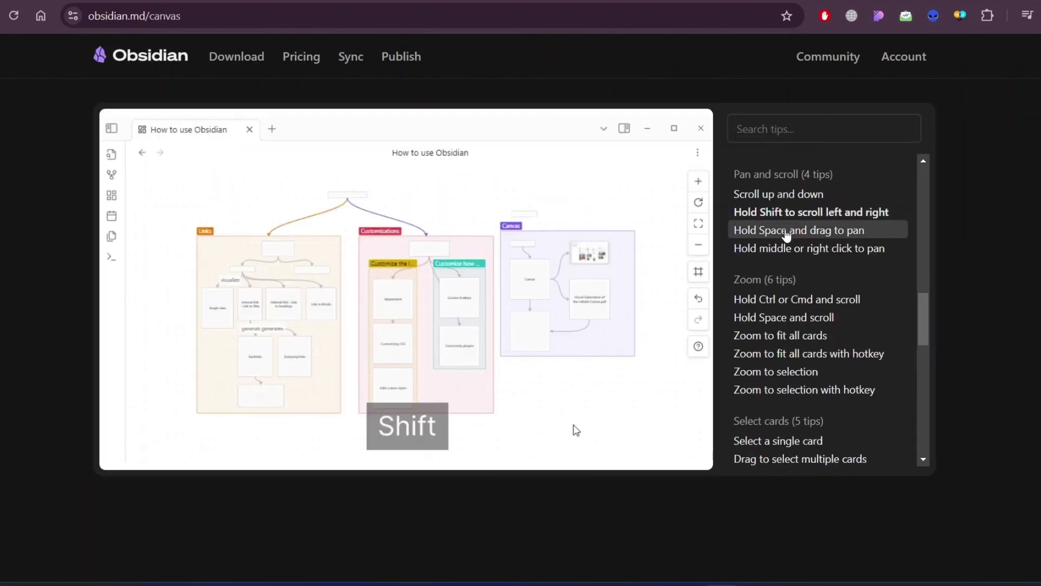
pyautogui.click(781, 231)
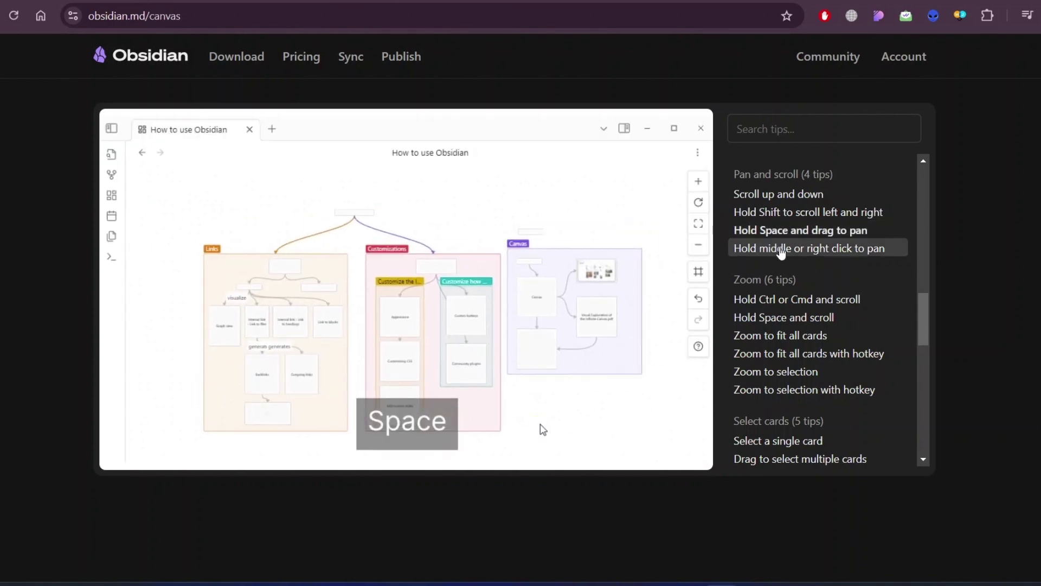
pyautogui.scroll(-2, 778, 244)
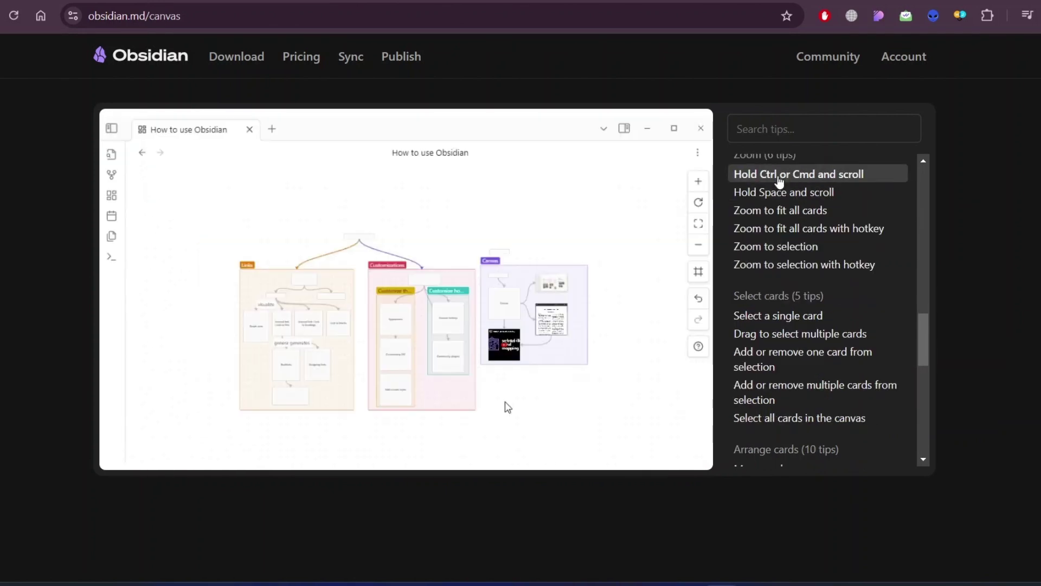
pyautogui.click(779, 195)
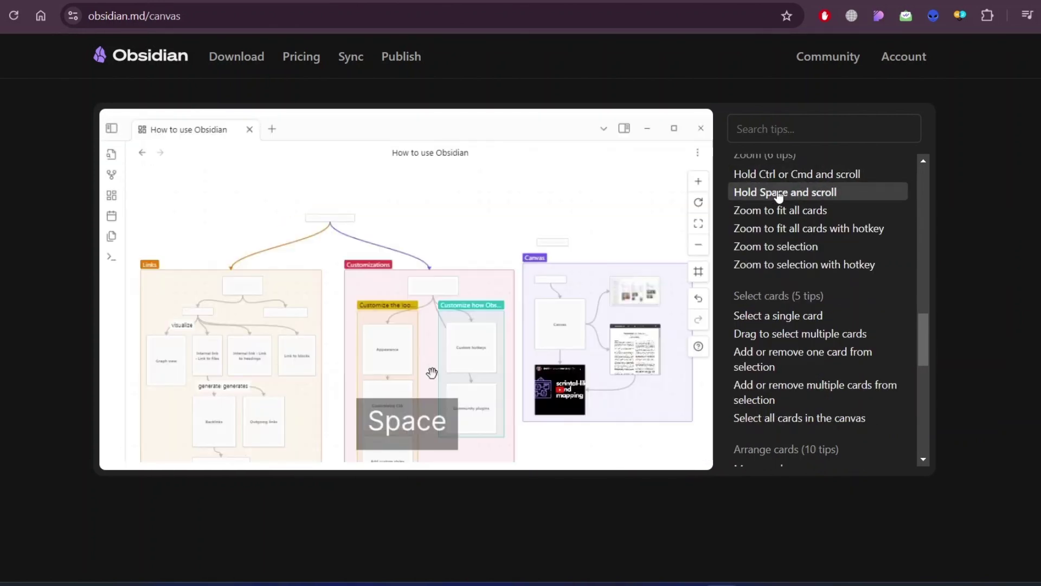
pyautogui.click(779, 210)
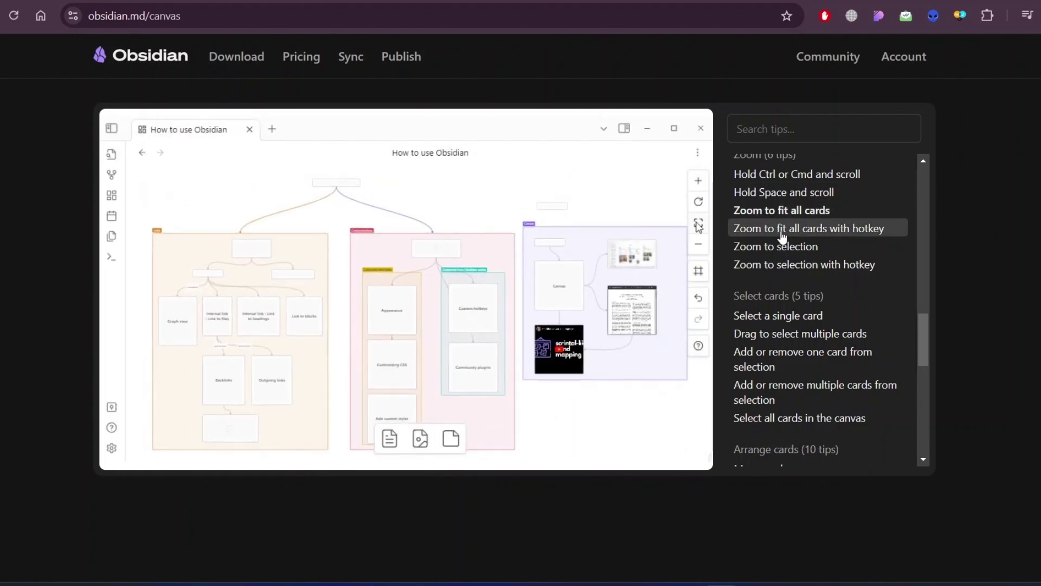
pyautogui.click(780, 228)
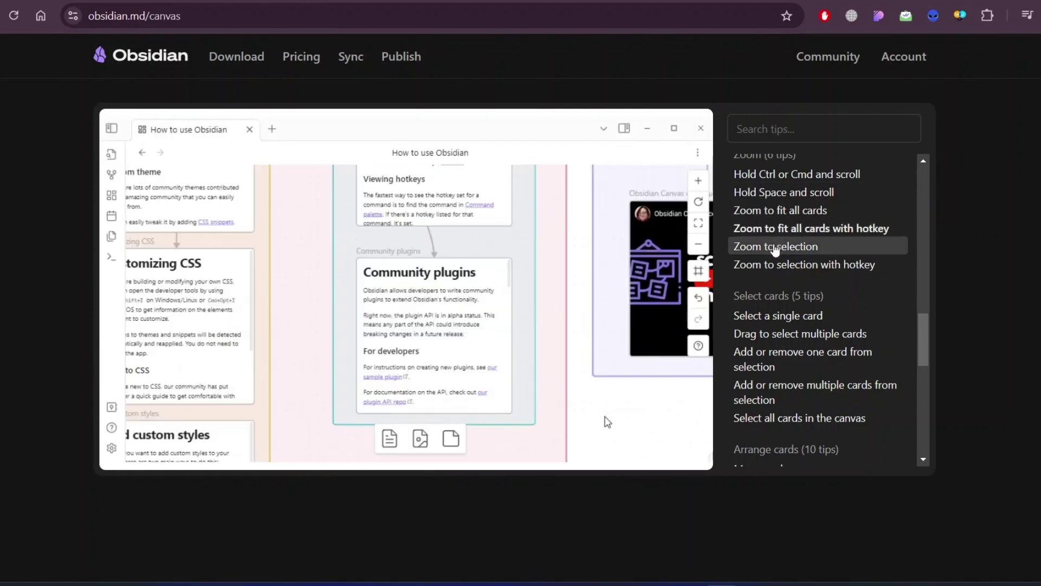
pyautogui.click(774, 247)
pyautogui.click(764, 265)
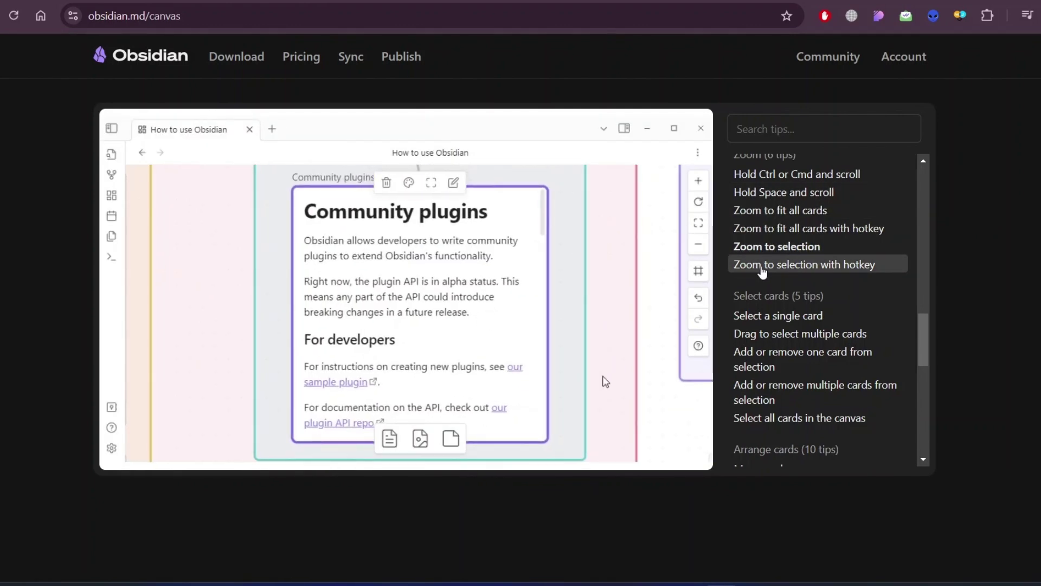
pyautogui.scroll(-2, 797, 325)
# Play the demos on selecting single, multiple, added or removed, and all cards
pyautogui.click(779, 190)
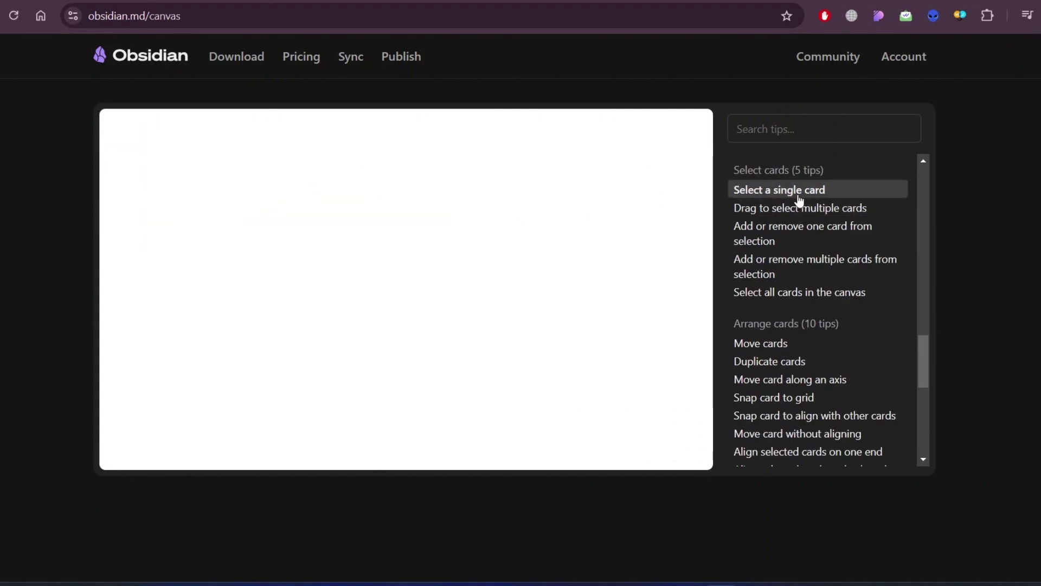
pyautogui.click(805, 211)
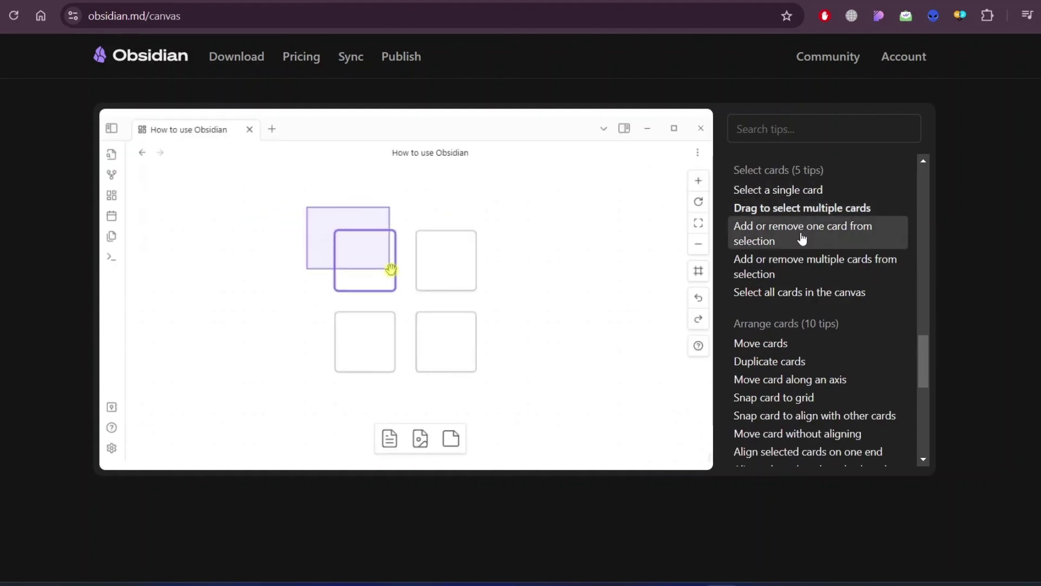
pyautogui.click(802, 238)
pyautogui.click(797, 271)
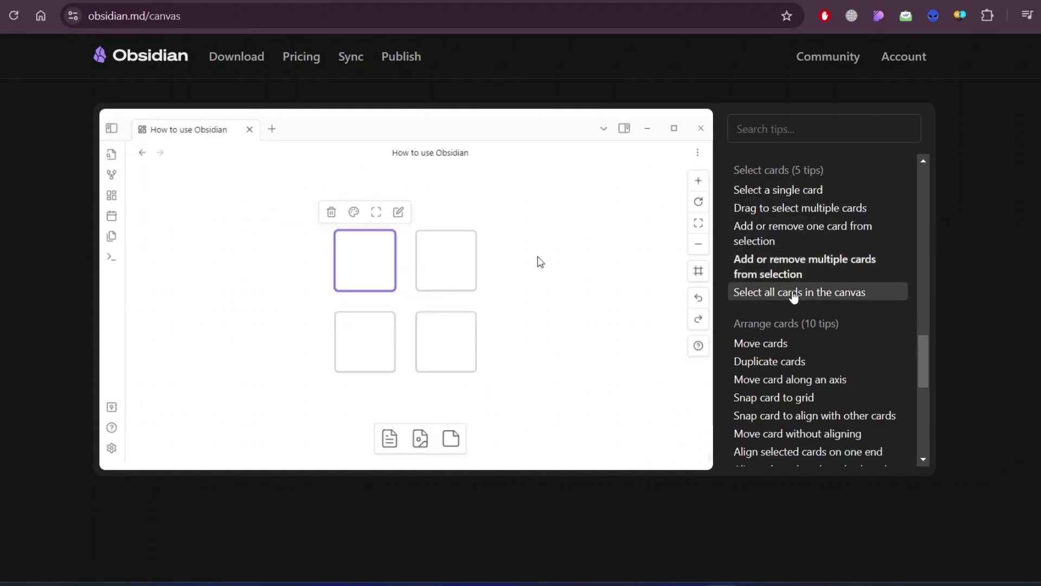
pyautogui.click(793, 292)
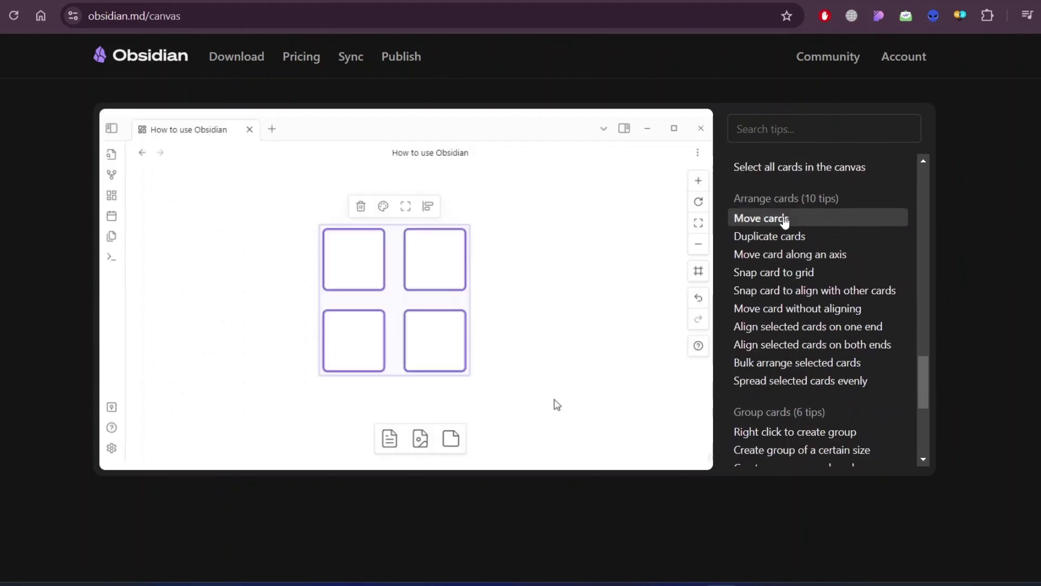
# Play the demos on duplicating, axis-moving, snapping, aligning and bulk arranging cards
pyautogui.click(780, 238)
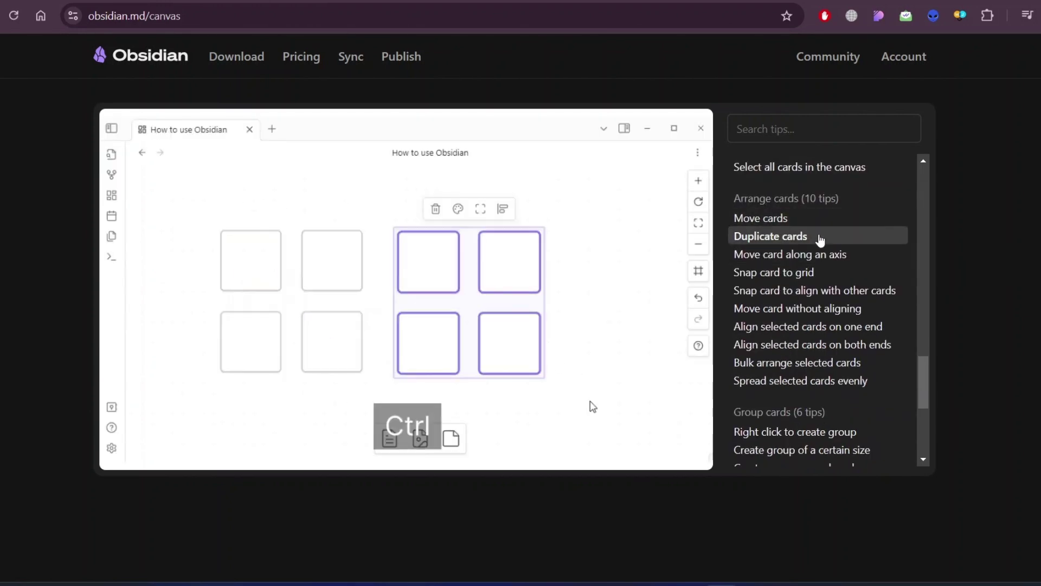
pyautogui.click(790, 254)
pyautogui.click(816, 277)
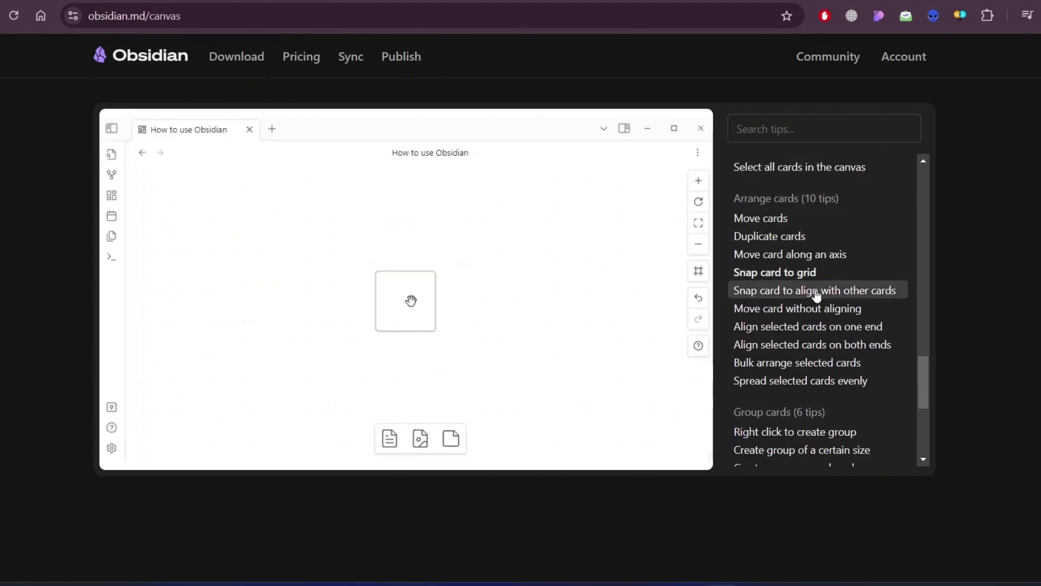
pyautogui.click(813, 291)
pyautogui.click(813, 309)
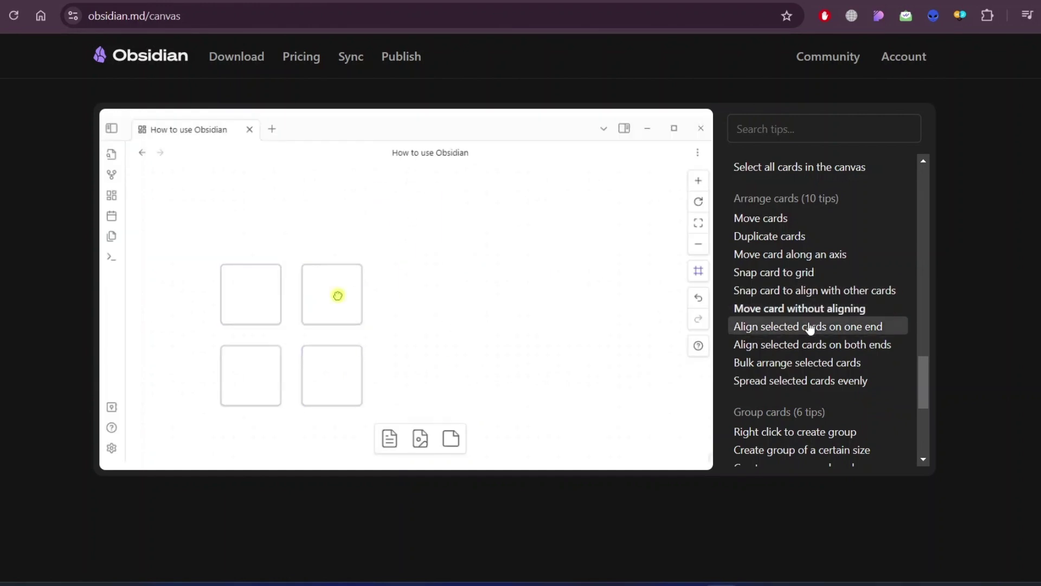
pyautogui.click(814, 326)
pyautogui.scroll(-2, 864, 270)
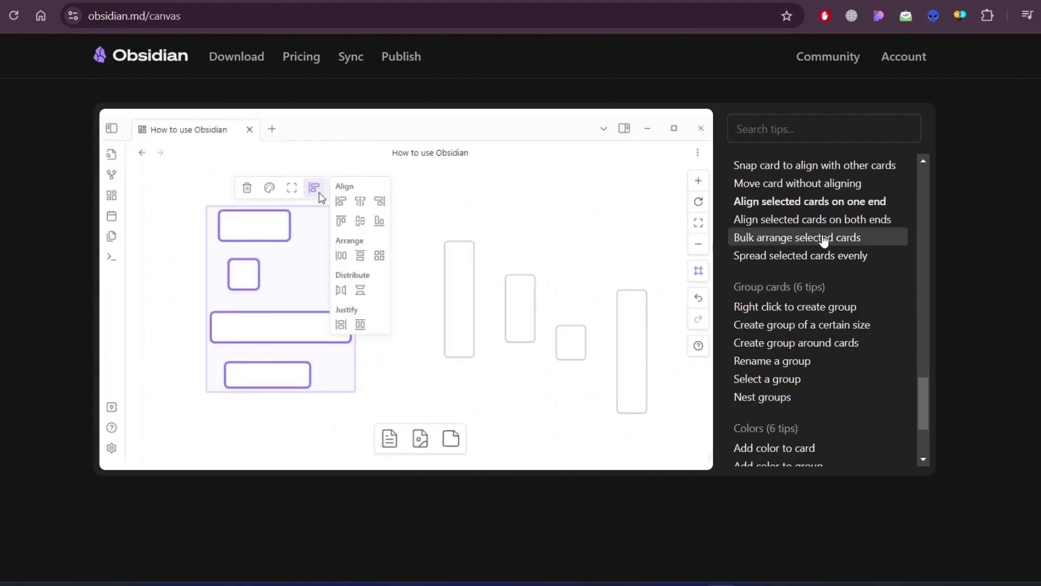
pyautogui.click(816, 221)
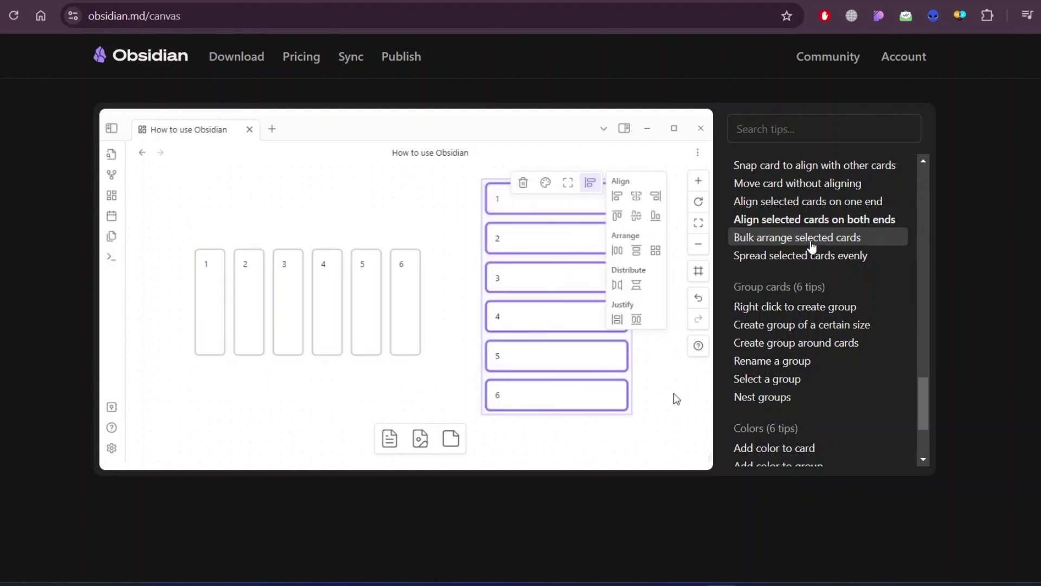
pyautogui.click(811, 238)
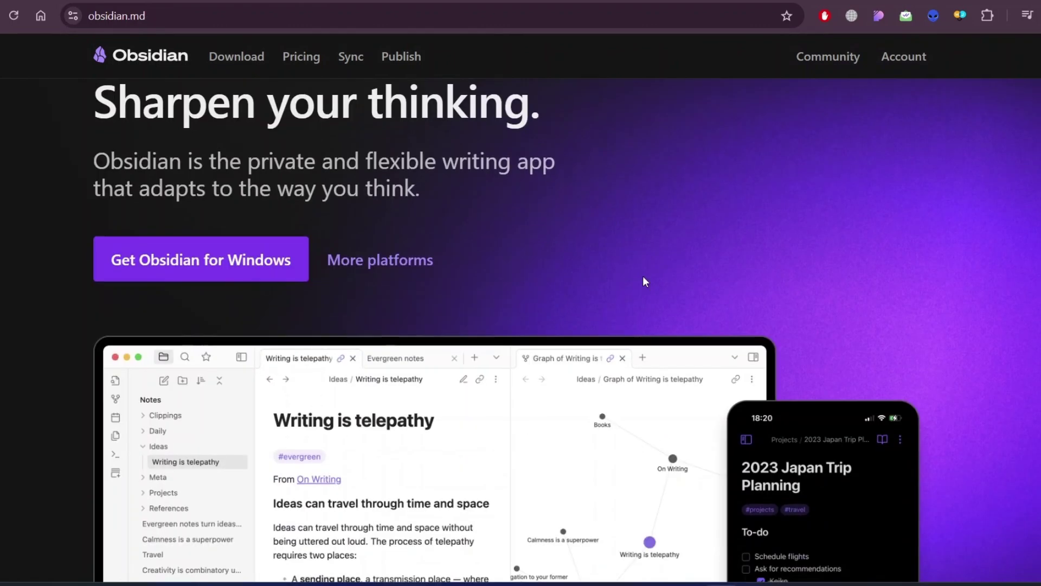
pyautogui.scroll(2, 643, 276)
# Browse Obsidian's download page for app platforms and Web Clipper browsers, then go to Pricing
pyautogui.click(379, 383)
pyautogui.scroll(-5, 681, 307)
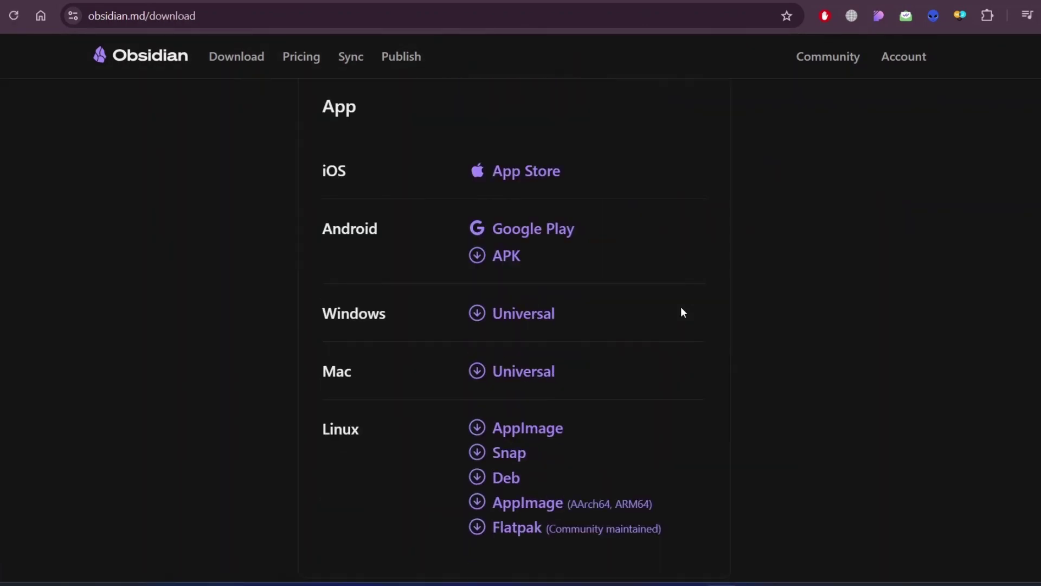
pyautogui.scroll(-2, 549, 339)
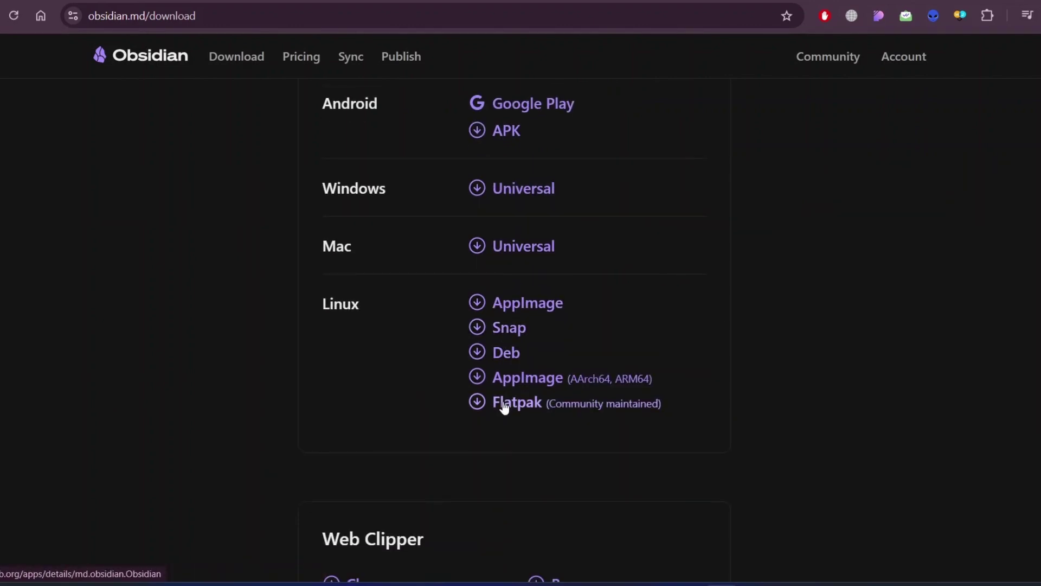
pyautogui.scroll(-5, 811, 325)
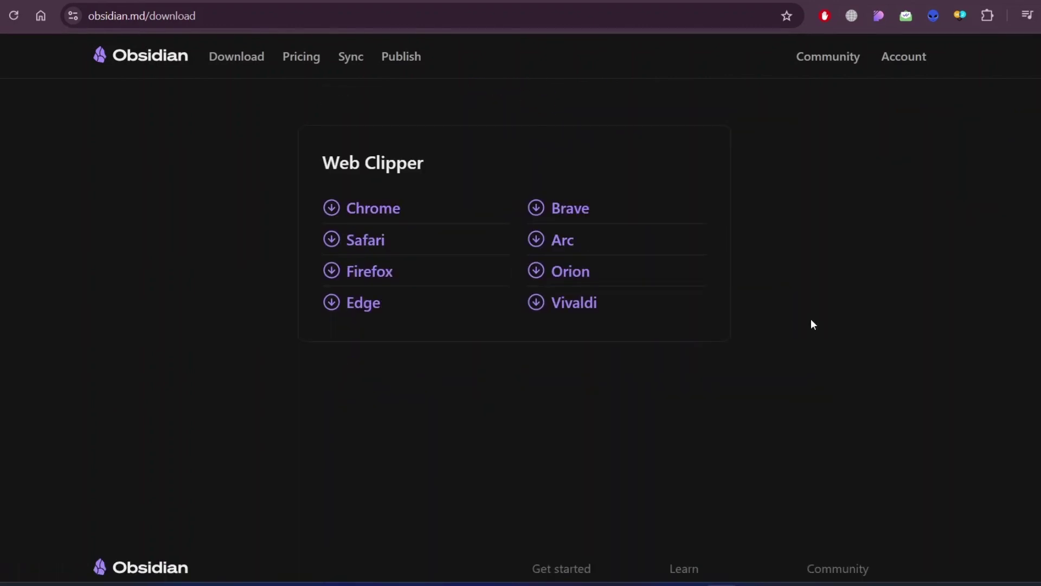
pyautogui.scroll(-5, 811, 325)
pyautogui.scroll(10, 811, 325)
pyautogui.scroll(5, 811, 325)
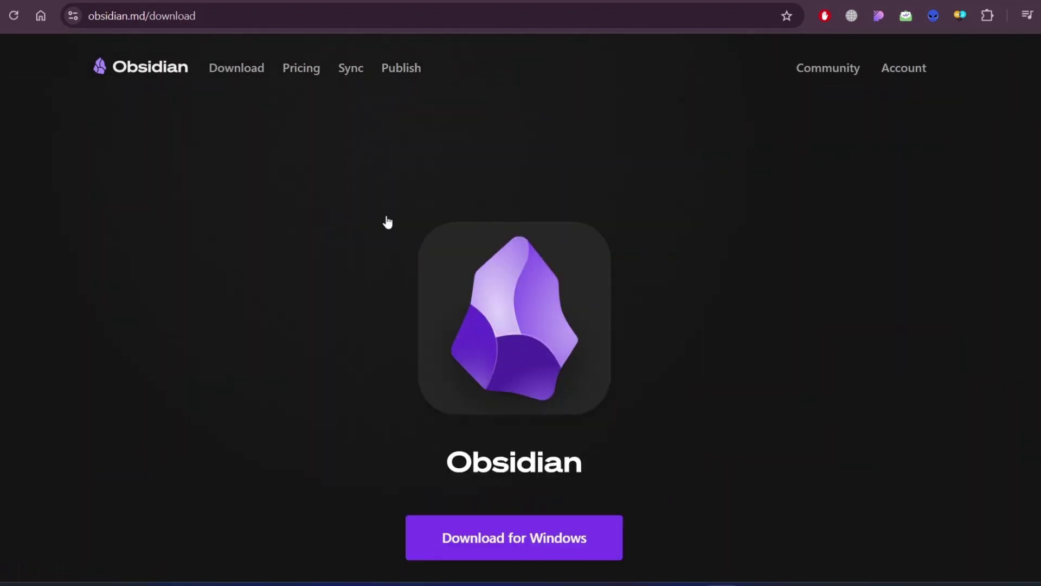
pyautogui.click(302, 68)
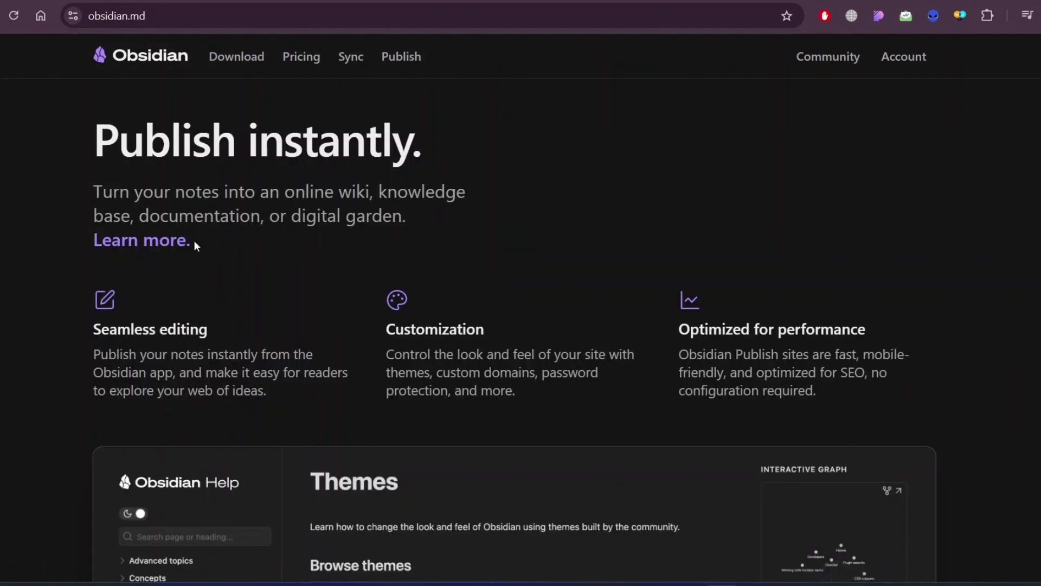
# Browse the Obsidian Publish page, then navigate back and forward to the pricing page
pyautogui.click(193, 240)
pyautogui.scroll(-3, 633, 250)
pyautogui.scroll(-4, 634, 250)
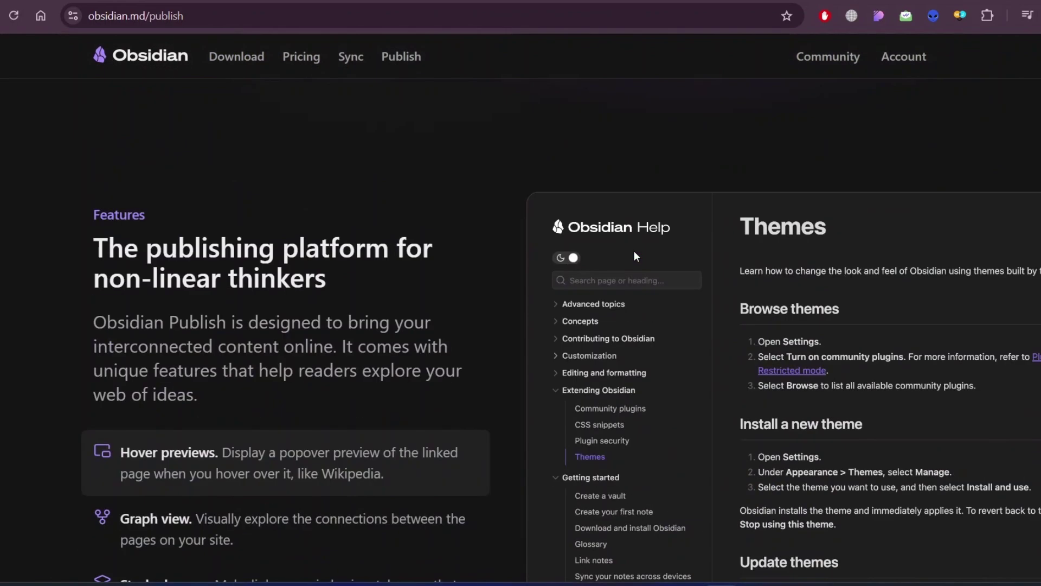
pyautogui.scroll(1, 358, 318)
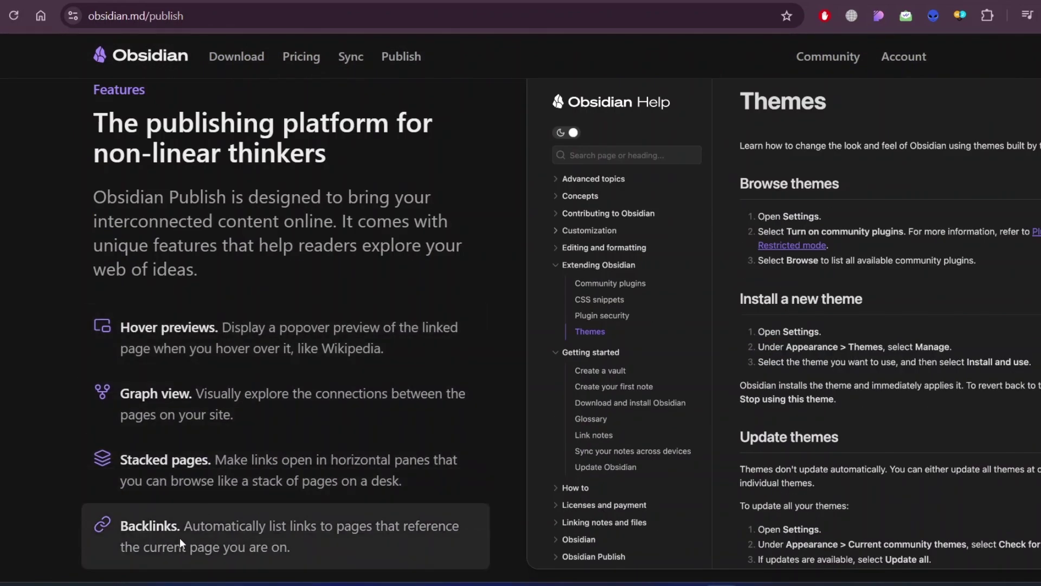
pyautogui.scroll(-5, 543, 340)
pyautogui.scroll(-3, 544, 340)
pyautogui.scroll(-5, 543, 340)
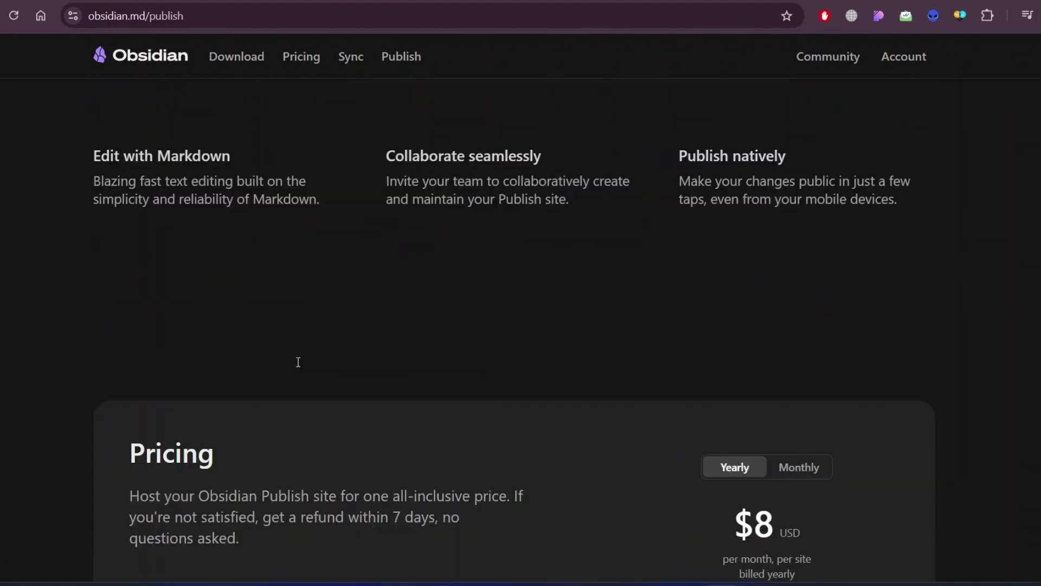
pyautogui.scroll(-5, 543, 340)
pyautogui.scroll(4, 544, 340)
pyautogui.hotkey('alt', 'Left')
pyautogui.scroll(-3, 472, 352)
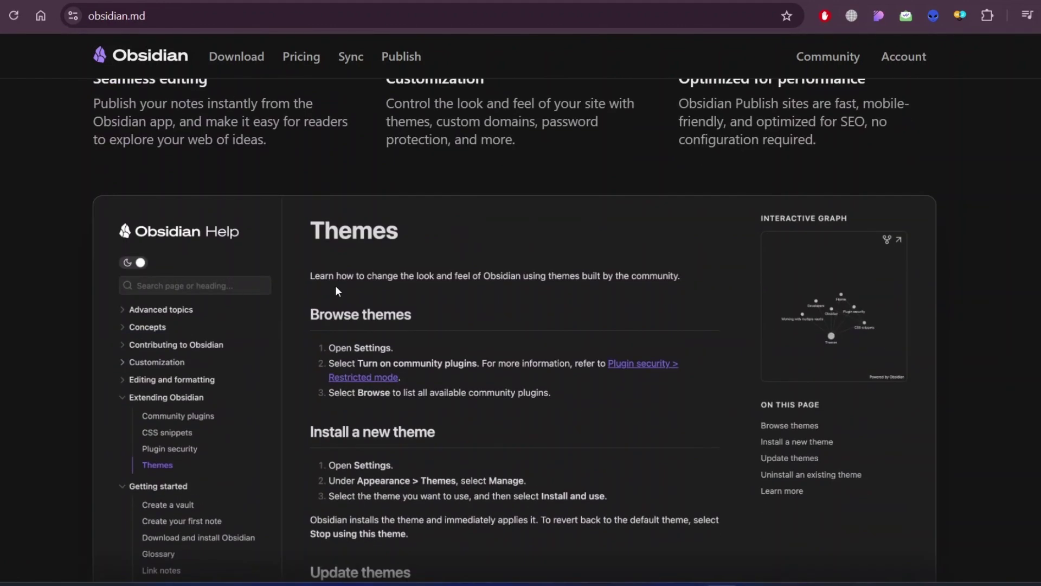
pyautogui.scroll(-3, 488, 326)
pyautogui.scroll(-3, 625, 238)
pyautogui.scroll(-5, 624, 238)
pyautogui.scroll(-3, 625, 238)
pyautogui.scroll(10, 624, 238)
pyautogui.scroll(8, 642, 274)
pyautogui.scroll(8, 642, 274)
pyautogui.scroll(8, 642, 273)
pyautogui.hotkey('alt', 'Right')
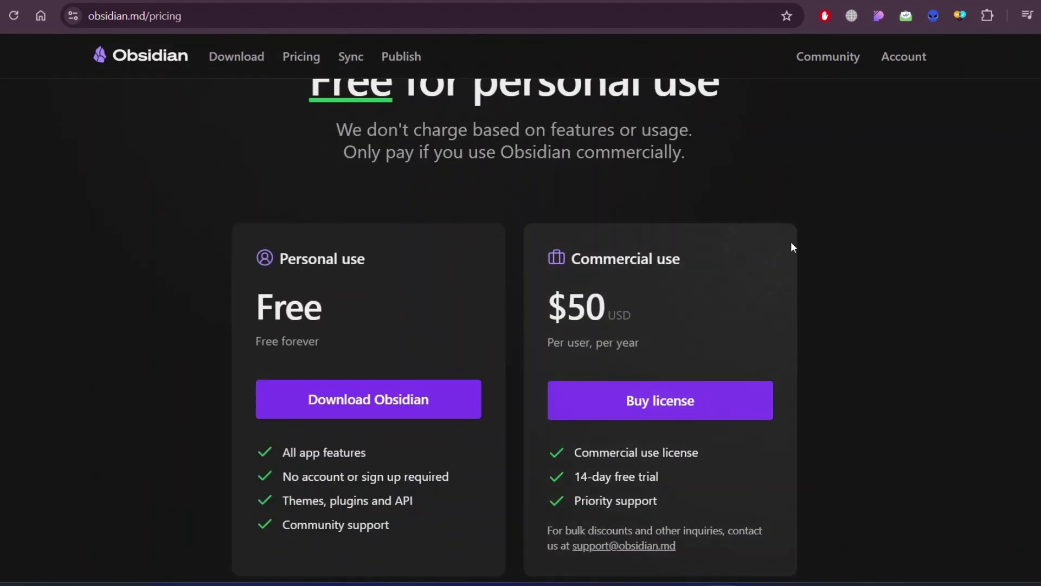
pyautogui.scroll(-2, 791, 242)
pyautogui.scroll(-4, 817, 242)
pyautogui.scroll(-2, 818, 243)
pyautogui.scroll(-3, 817, 243)
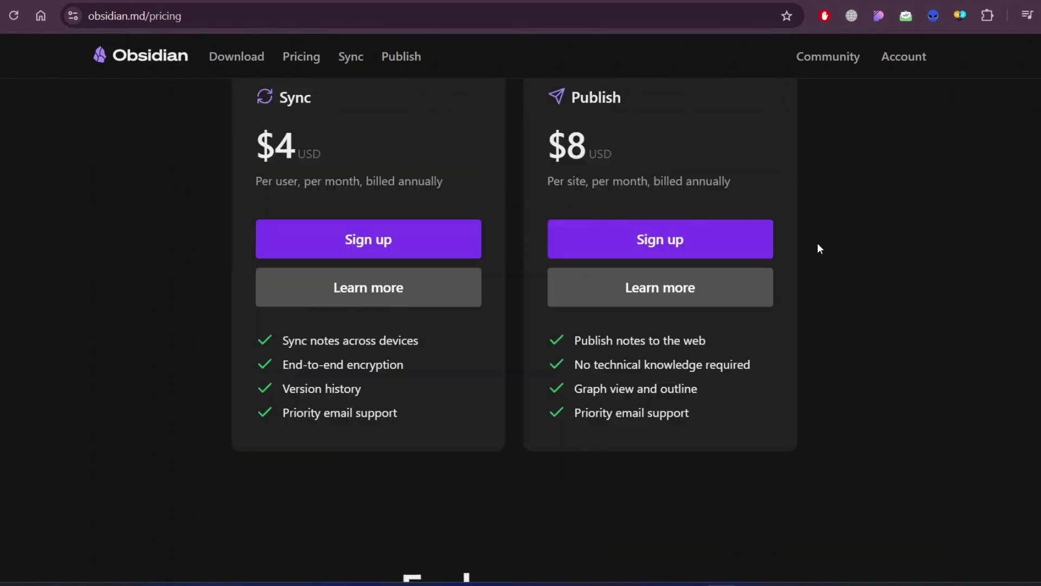
pyautogui.scroll(3, 817, 242)
# Toggle Obsidian pricing between monthly and yearly billing, then return to the homepage
pyautogui.click(572, 191)
pyautogui.click(462, 191)
pyautogui.scroll(-5, 910, 274)
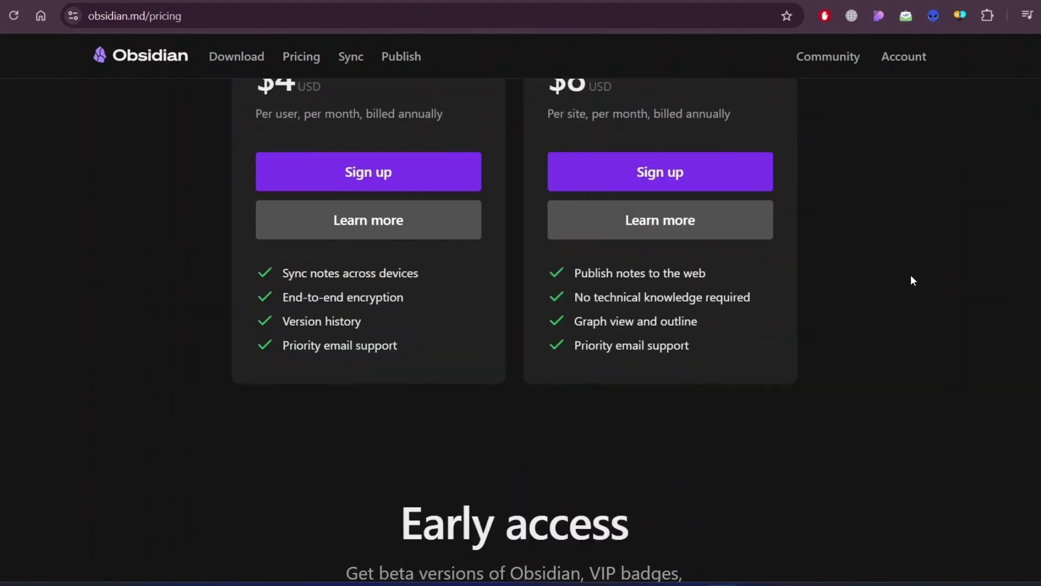
pyautogui.scroll(-5, 910, 274)
pyautogui.scroll(-2, 910, 274)
pyautogui.scroll(-3, 910, 274)
pyautogui.scroll(-2, 911, 274)
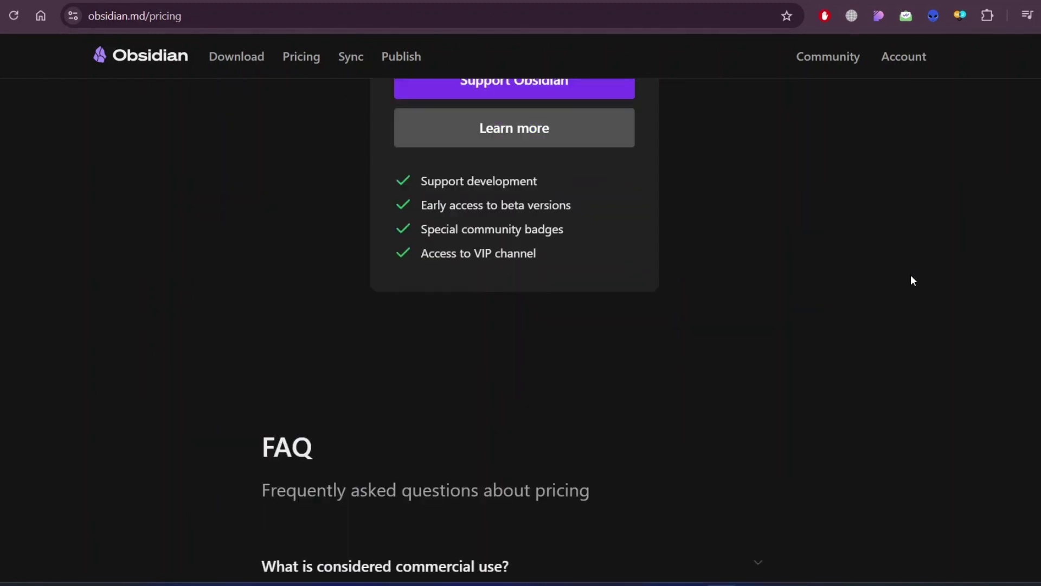
pyautogui.scroll(-5, 910, 274)
pyautogui.scroll(-3, 909, 274)
pyautogui.scroll(-2, 910, 275)
pyautogui.scroll(10, 897, 269)
pyautogui.scroll(8, 897, 274)
pyautogui.click(140, 67)
pyautogui.scroll(-3, 581, 285)
pyautogui.scroll(3, 603, 304)
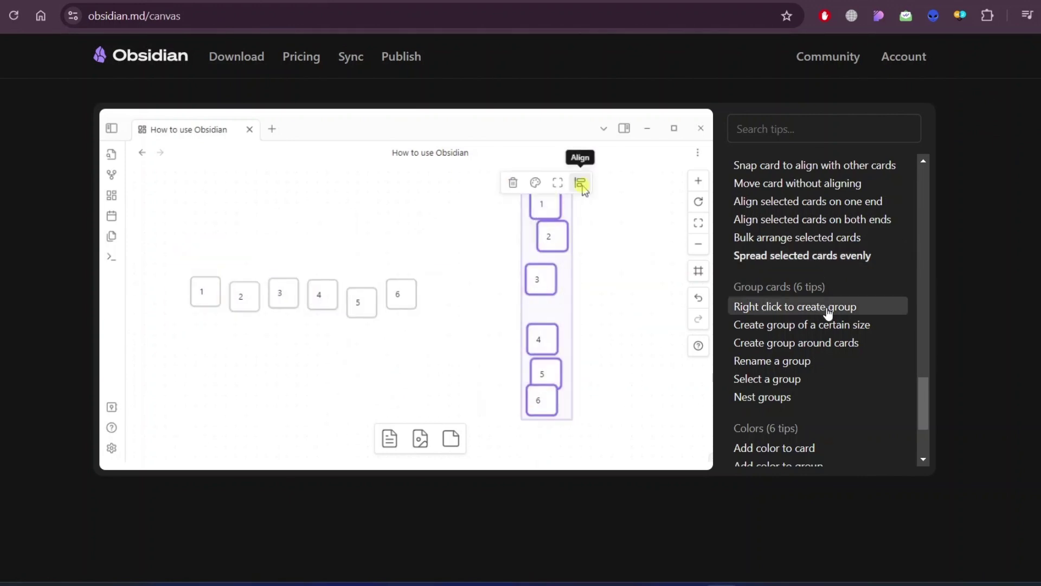
# Watch the group tips: creating, sizing, wrapping cards, renaming, selecting and nesting groups
pyautogui.click(795, 306)
pyautogui.scroll(-2, 885, 273)
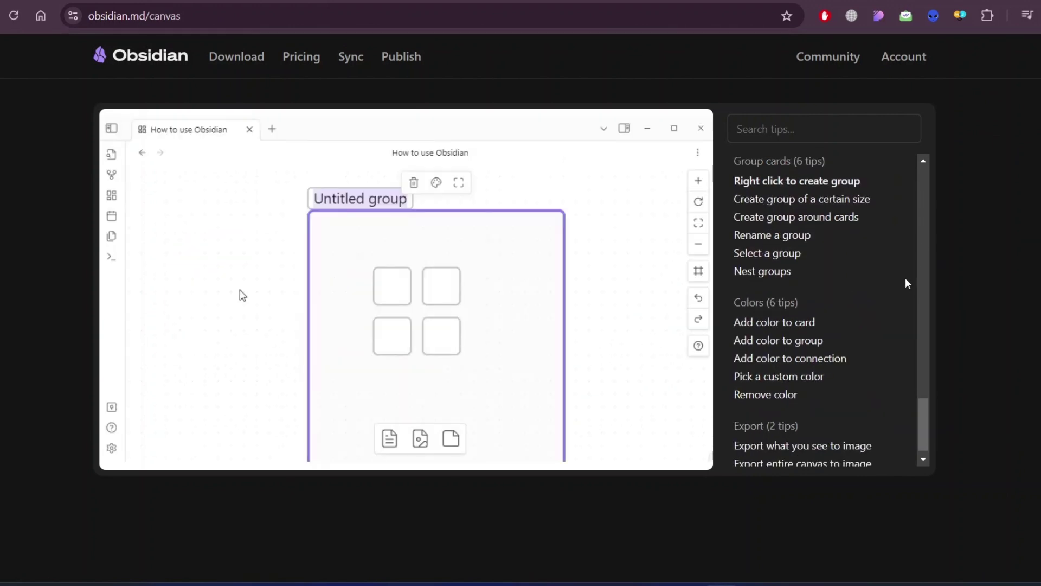
pyautogui.click(855, 199)
pyautogui.click(828, 218)
pyautogui.click(812, 237)
pyautogui.click(811, 254)
pyautogui.click(809, 273)
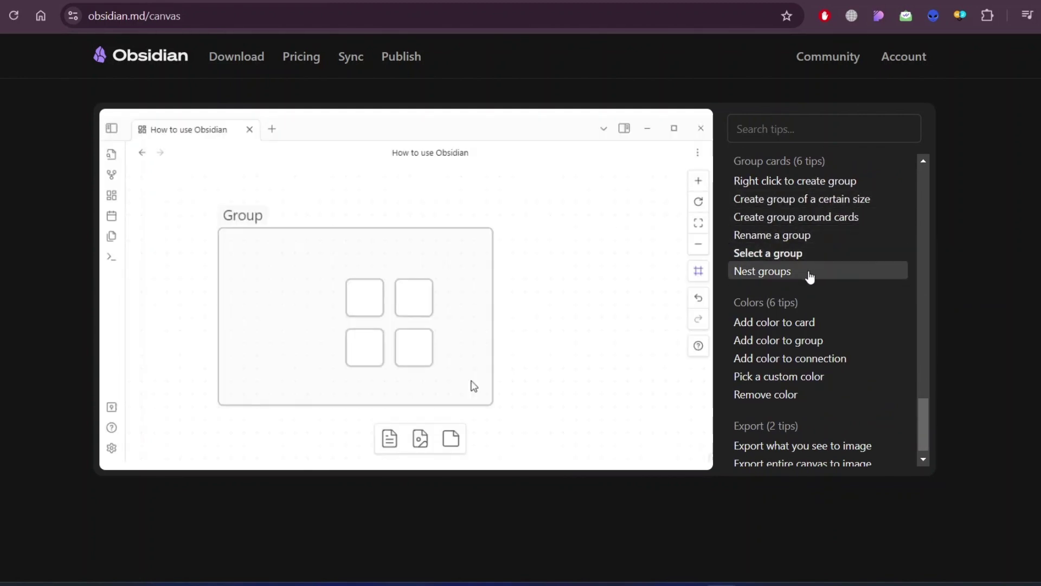
# Watch the tips on colouring cards, groups and connections, custom colours, and exporting to image
pyautogui.click(814, 322)
pyautogui.click(818, 340)
pyautogui.click(822, 341)
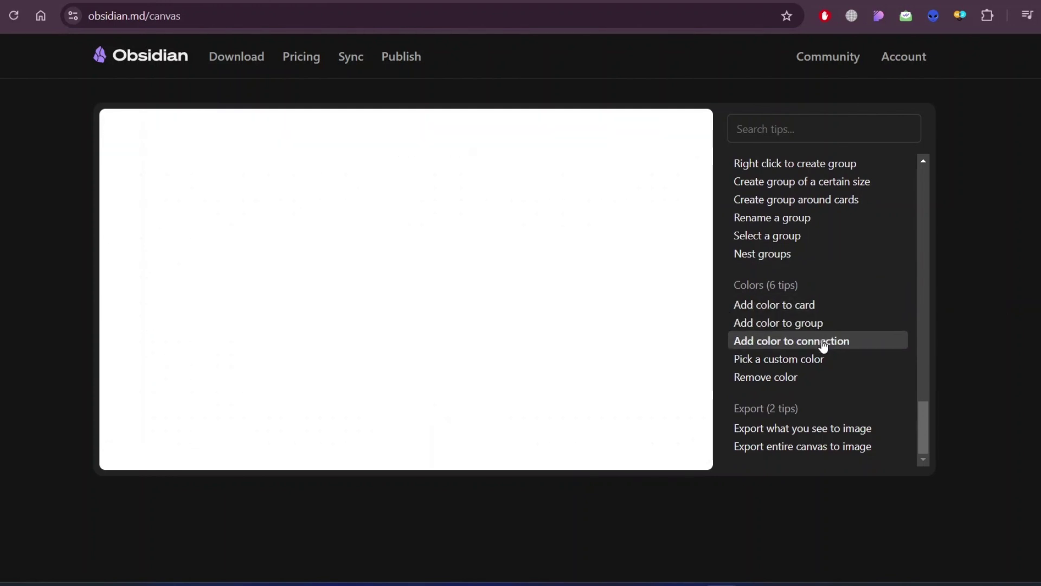
pyautogui.click(830, 361)
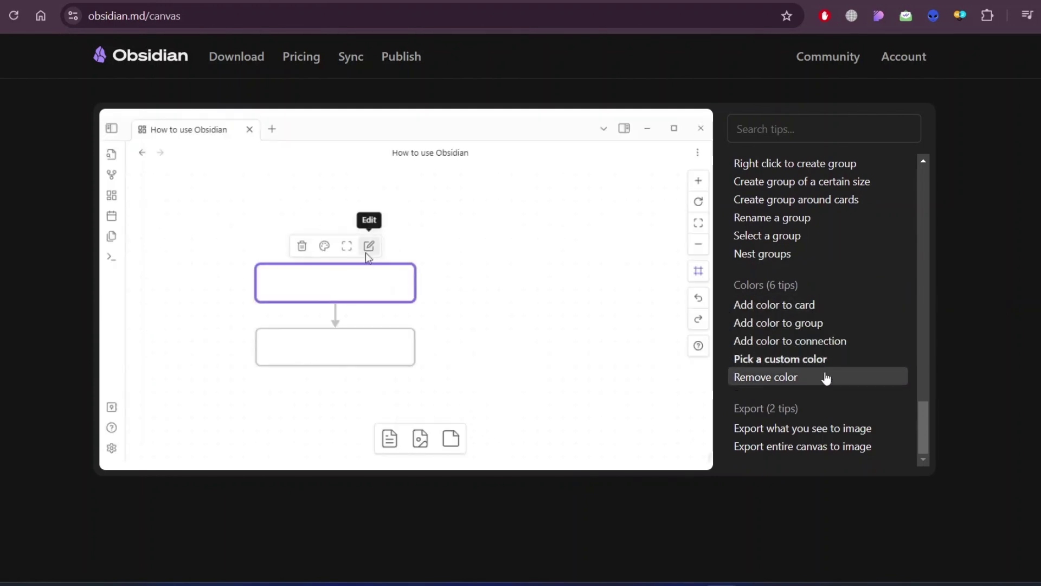
pyautogui.click(824, 378)
pyautogui.click(822, 428)
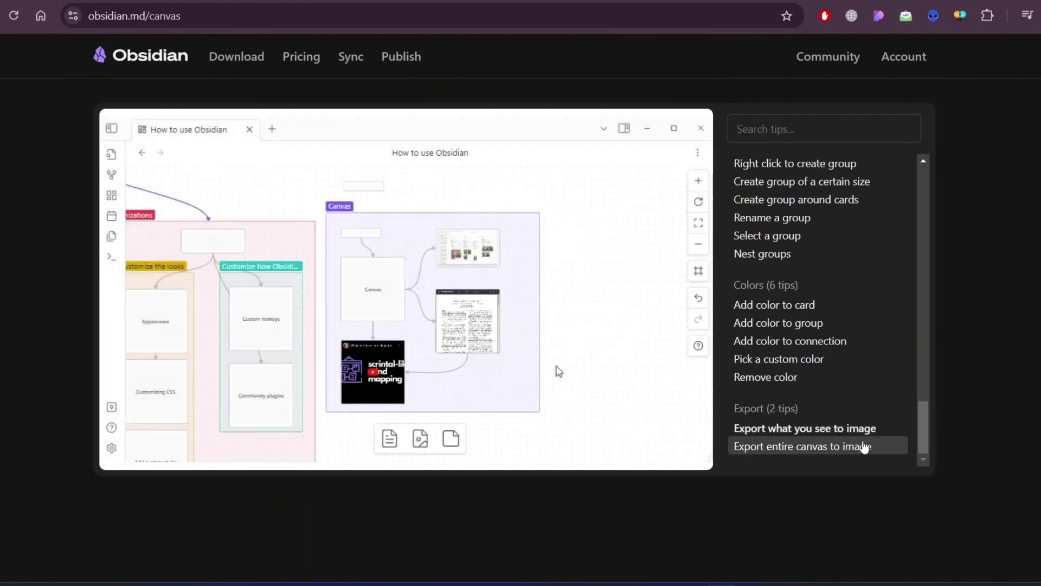
pyautogui.click(867, 445)
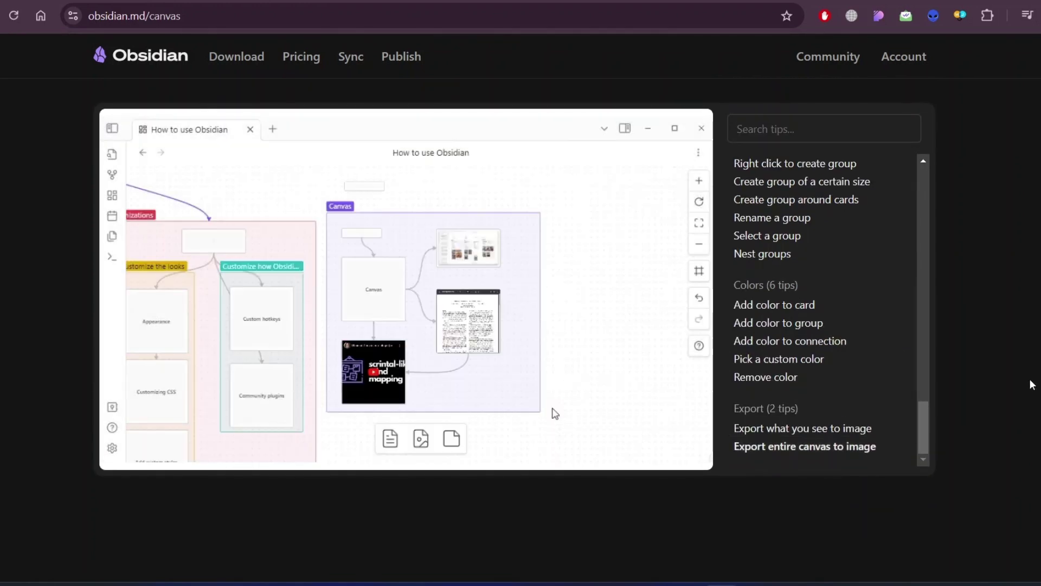
pyautogui.scroll(-5, 1024, 383)
pyautogui.scroll(1, 1024, 382)
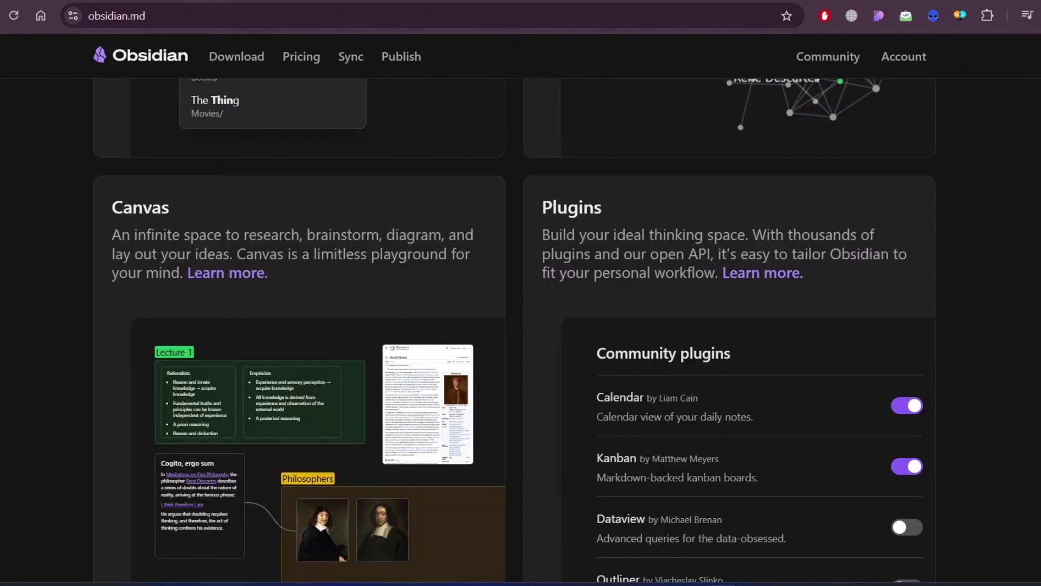
# Open the plugins details page, then highlight and deselect Simplenote's headline and subtitle text
pyautogui.click(762, 271)
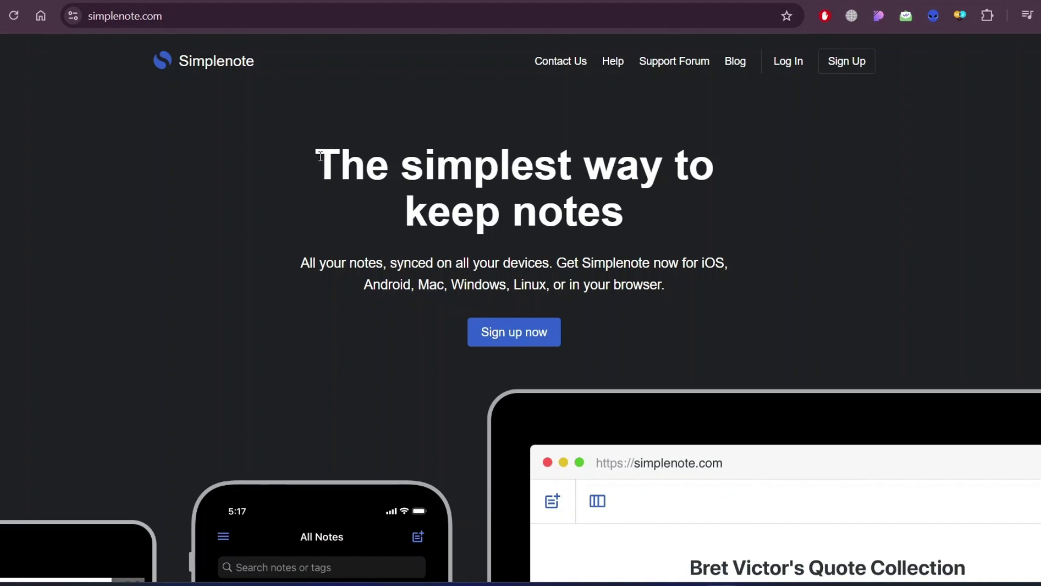
pyautogui.moveTo(319, 154); pyautogui.dragTo(685, 156)
pyautogui.click(685, 156)
pyautogui.moveTo(301, 262); pyautogui.dragTo(727, 262)
pyautogui.click(758, 269)
pyautogui.scroll(-5, 758, 254)
pyautogui.scroll(-5, 756, 247)
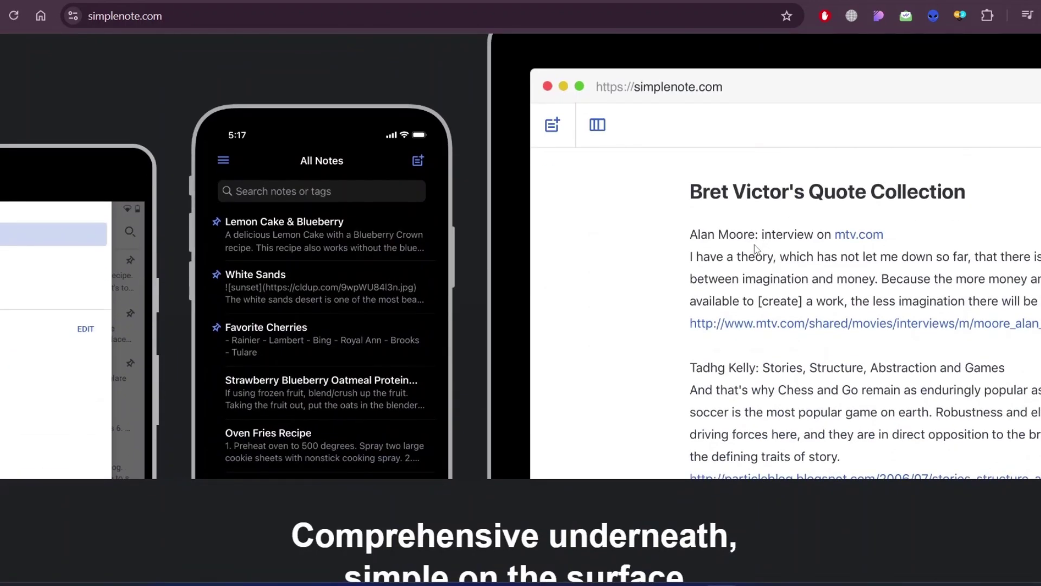
pyautogui.scroll(-5, 754, 246)
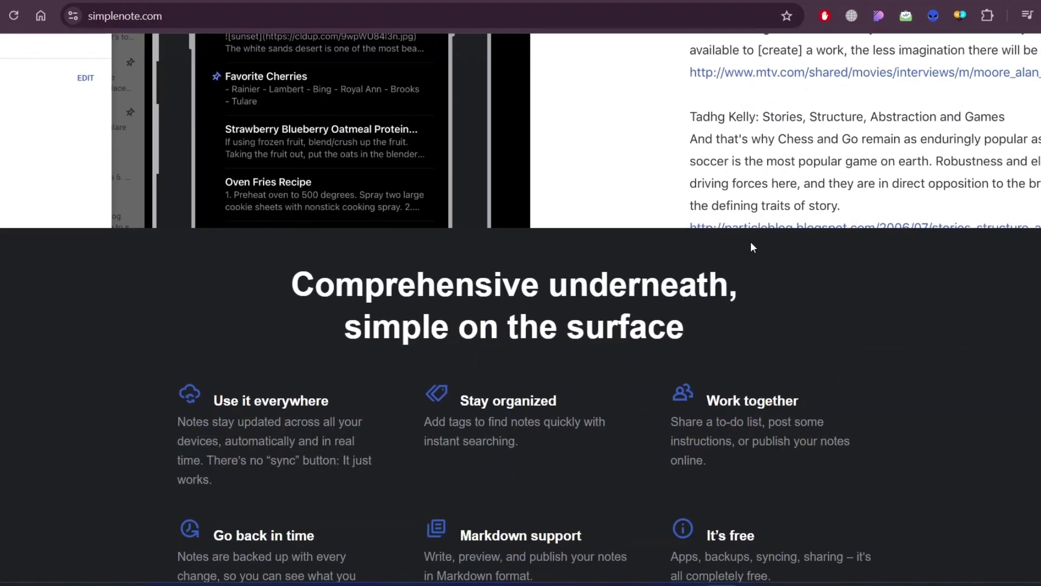
pyautogui.scroll(-2, 751, 242)
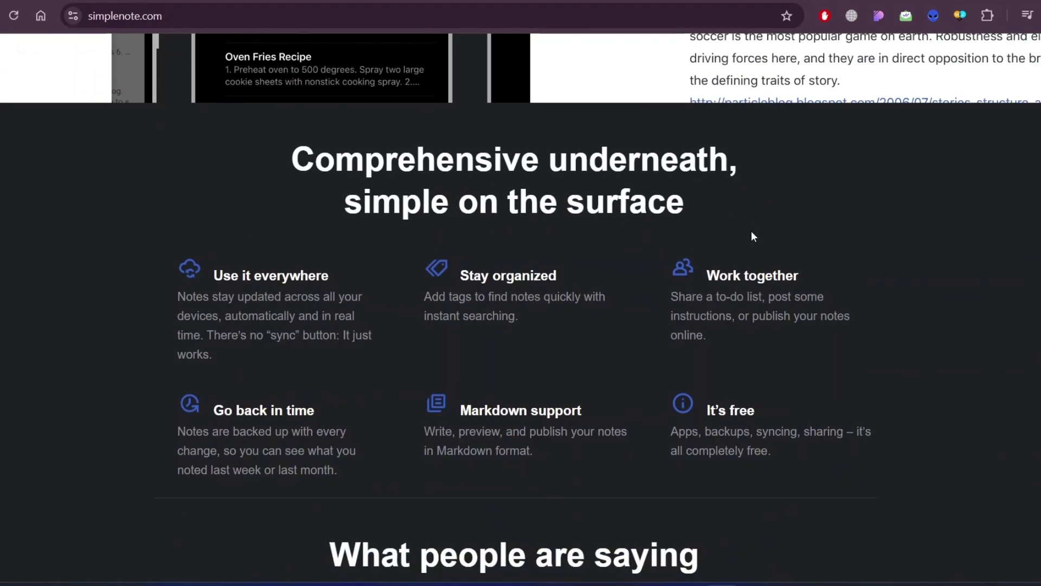
pyautogui.scroll(-3, 751, 230)
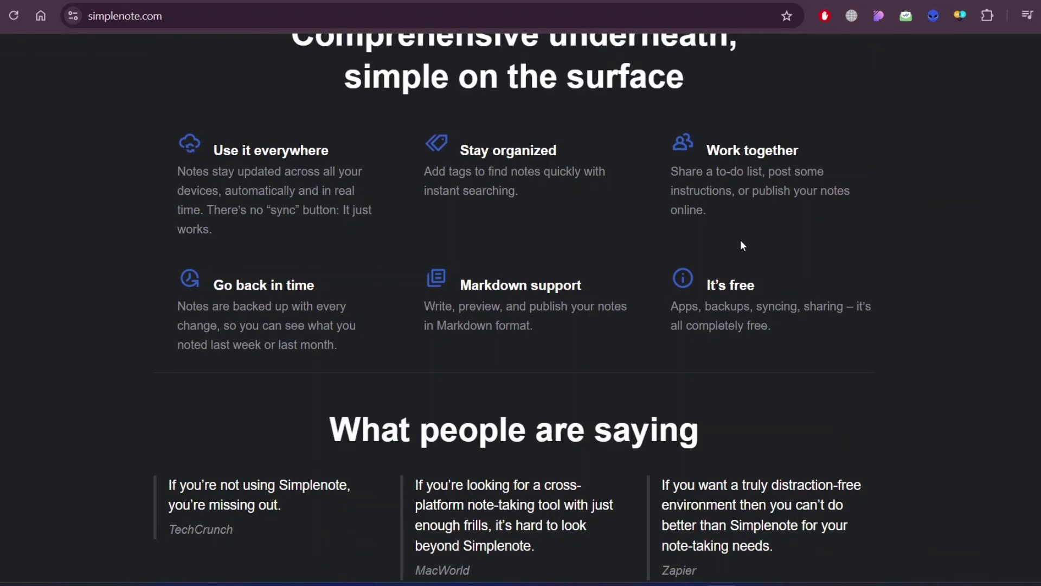
pyautogui.scroll(-3, 726, 238)
pyautogui.scroll(-2, 787, 286)
pyautogui.scroll(-2, 796, 308)
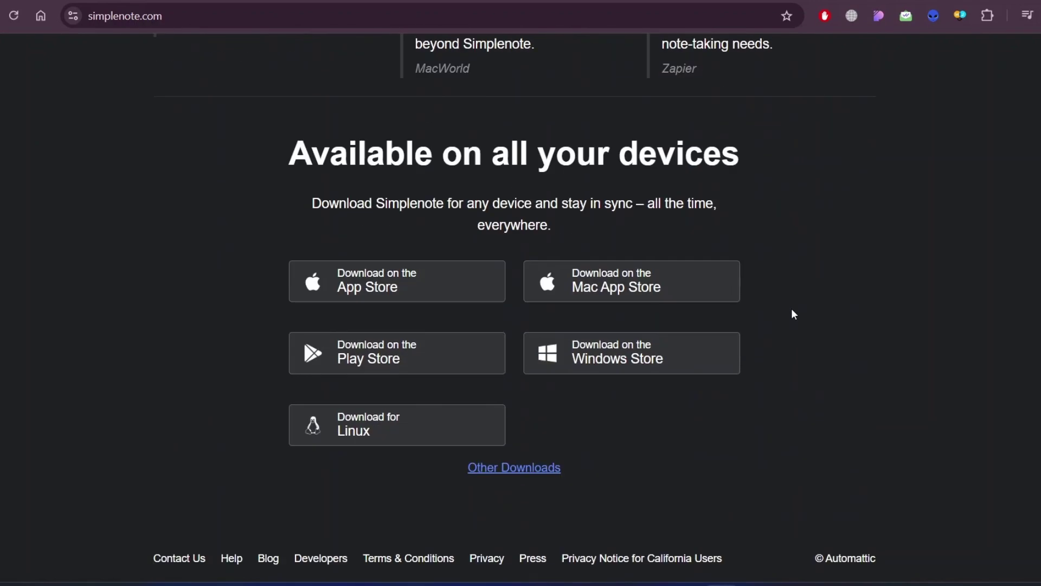
pyautogui.scroll(4, 789, 308)
pyautogui.scroll(5, 790, 308)
pyautogui.scroll(5, 789, 309)
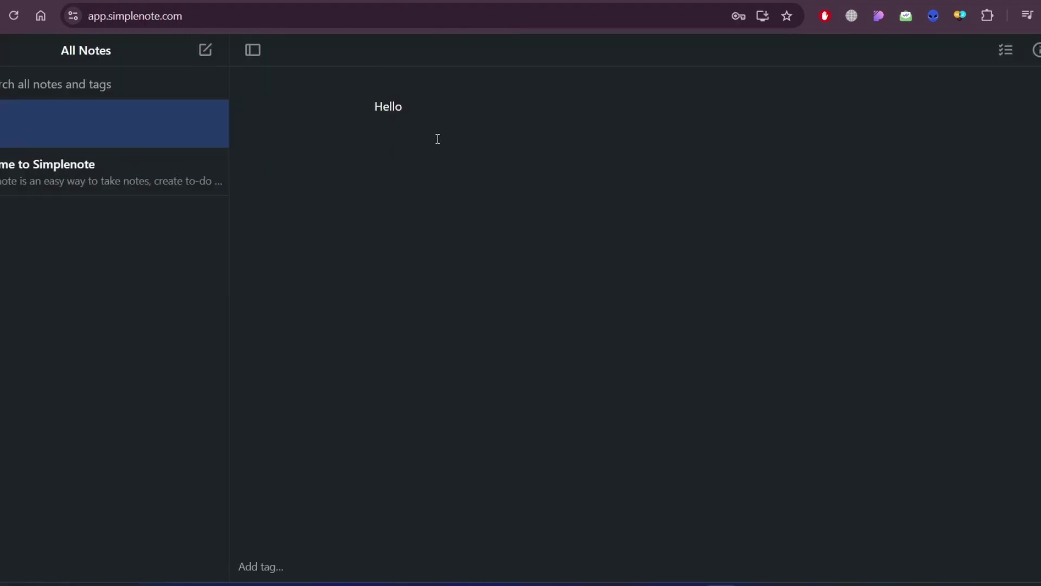
# Turn on Markdown for the note from its actions menu
pyautogui.click(7, 49)
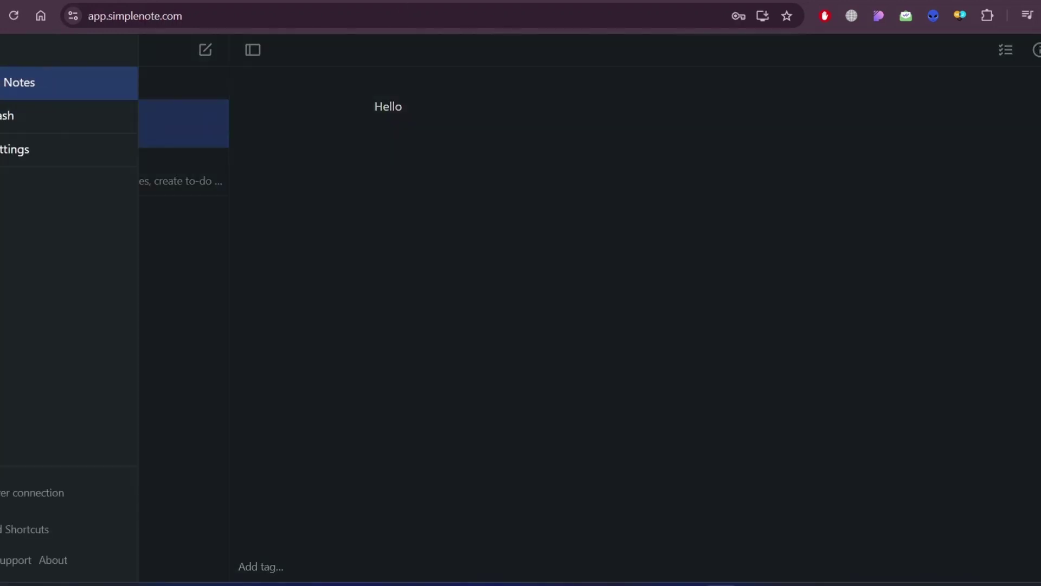
pyautogui.click(439, 190)
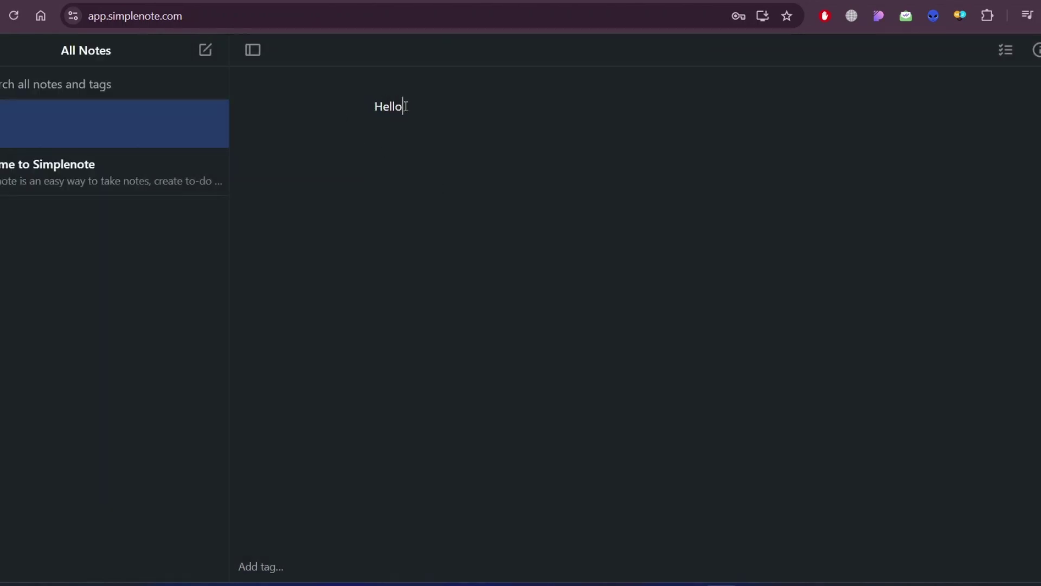
pyautogui.click(1038, 50)
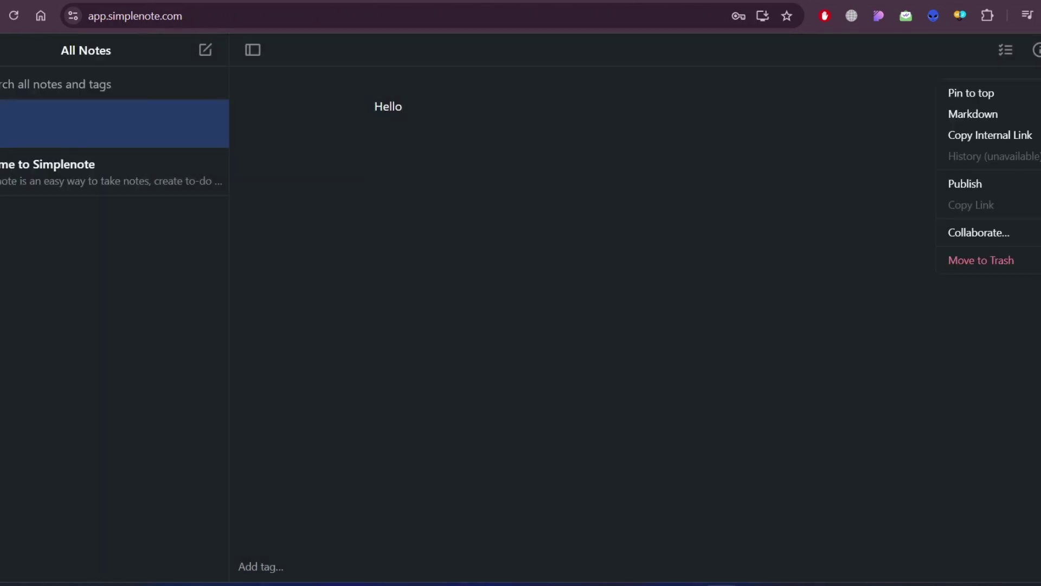
pyautogui.click(973, 114)
pyautogui.click(747, 196)
# Correct the note text so it reads '# **Hello**' as a bold heading
pyautogui.doubleClick(394, 108)
pyautogui.click(422, 109)
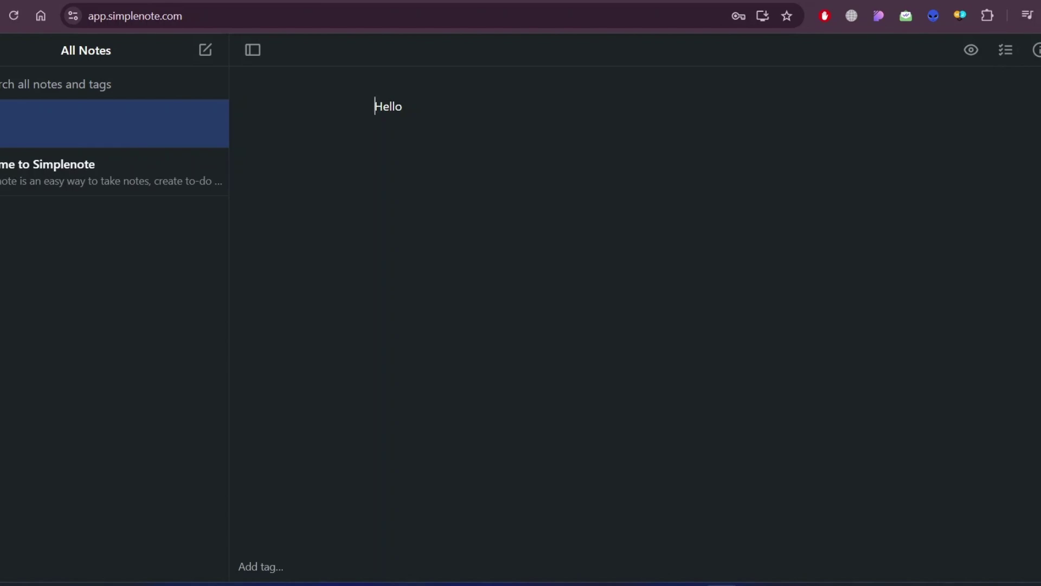
pyautogui.write('#')
pyautogui.press('BackSpace')
pyautogui.write('#')
pyautogui.click(462, 111)
# Preview the rendered Hello heading and return to editing the raw Markdown
pyautogui.click(970, 50)
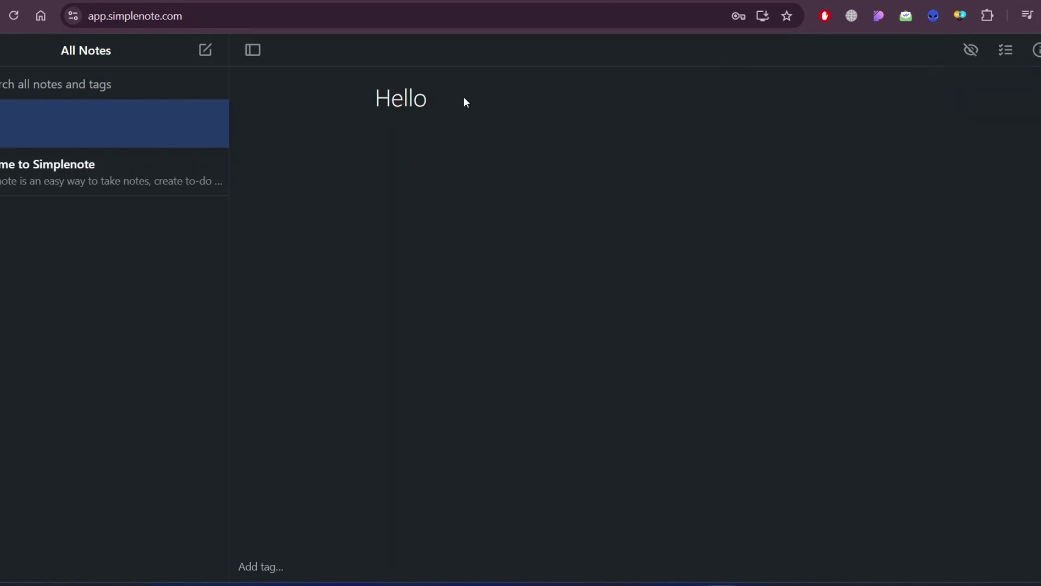
pyautogui.click(970, 50)
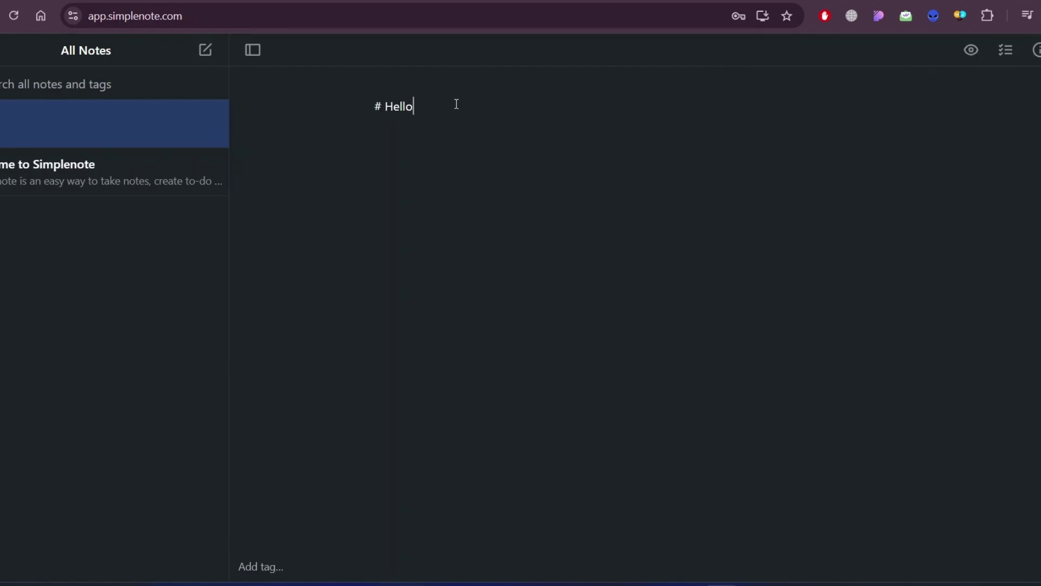
pyautogui.hotkey('ctrl', 'a')
pyautogui.hotkey('ctrl', 'Left')
pyautogui.write('**')
pyautogui.click(469, 104)
pyautogui.write('**')
pyautogui.click(972, 51)
pyautogui.moveTo(372, 102); pyautogui.dragTo(438, 94)
pyautogui.click(971, 50)
# Create a new note with a checklist of Fruits, Vegetables, Computer and Water
pyautogui.hotkey('ctrl', 'shift', 'i')
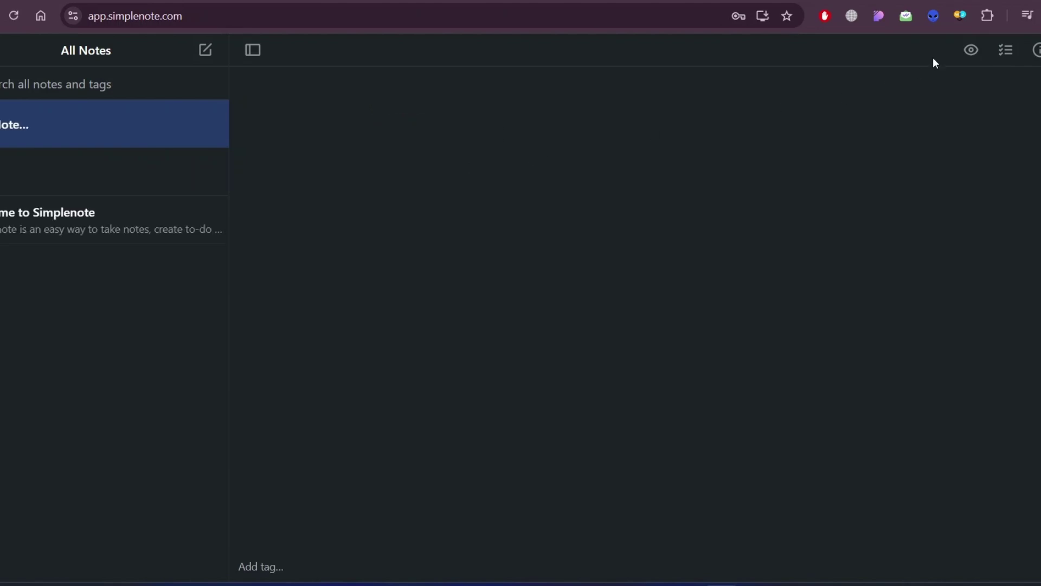
pyautogui.click(1005, 51)
pyautogui.write('Fruits')
pyautogui.press('Return')
pyautogui.write('Vegeta')
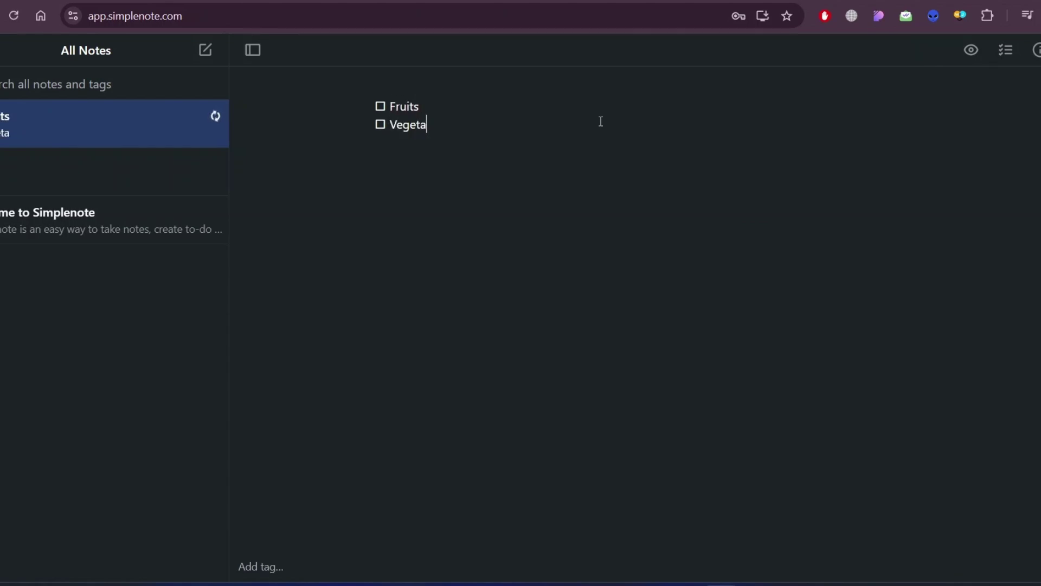
pyautogui.write('bles')
pyautogui.press('Return')
pyautogui.write('Computer')
pyautogui.press('Return')
pyautogui.write('Water')
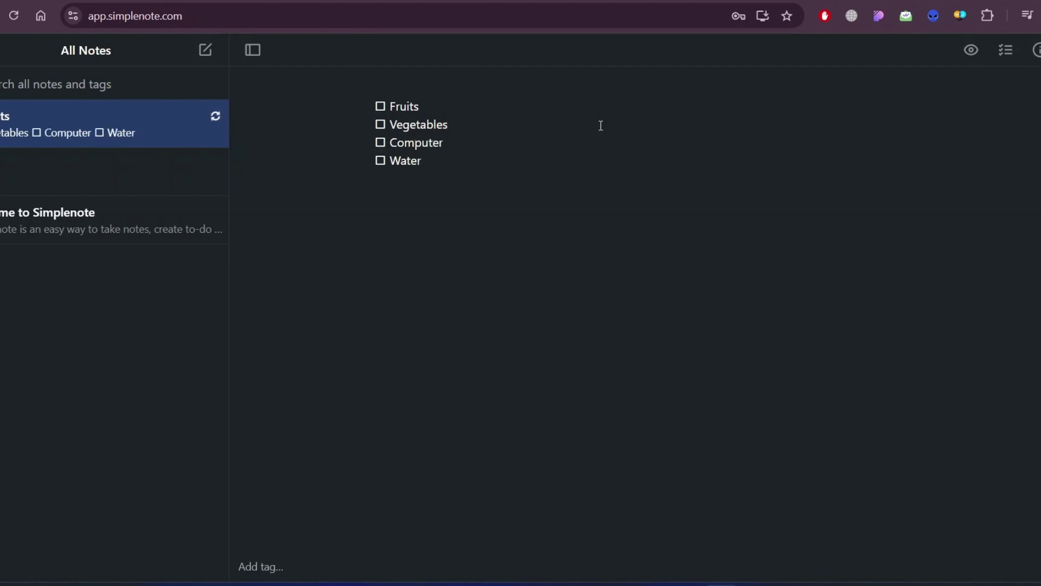
# Tick all four checklist items: Fruits, Vegetables, Computer and Water
pyautogui.click(380, 107)
pyautogui.click(379, 125)
pyautogui.click(380, 142)
pyautogui.click(380, 161)
# Tag the note Groceries and view the notes under the Groceries tag
pyautogui.click(267, 571)
pyautogui.write('Grocer')
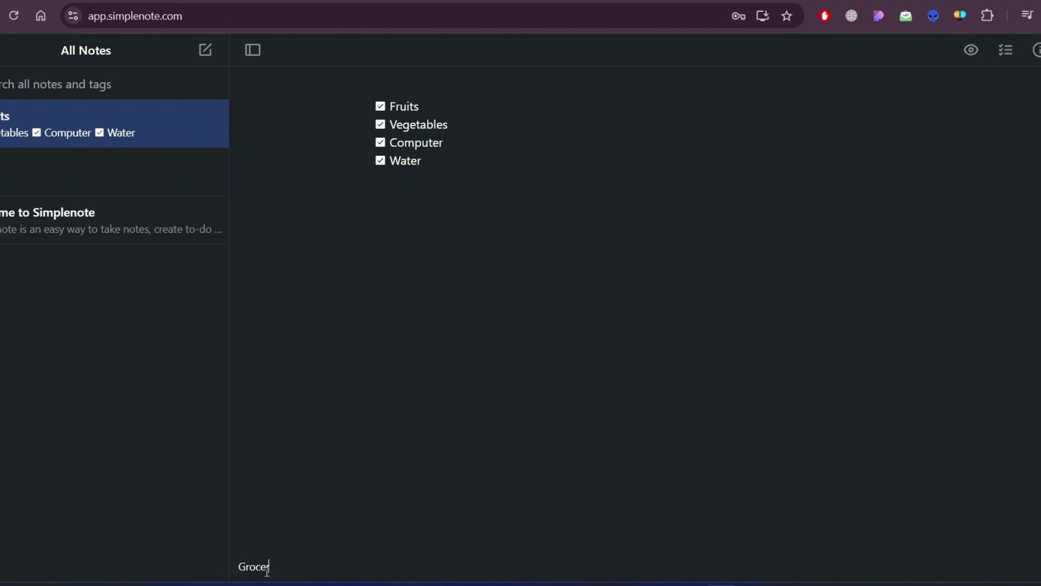
pyautogui.write('ies')
pyautogui.press('Return')
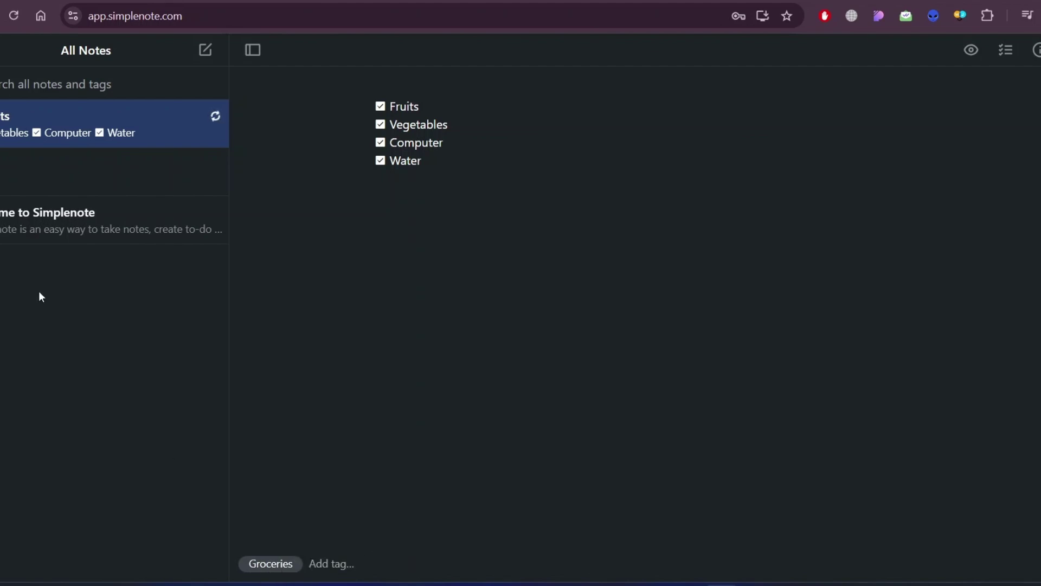
pyautogui.hotkey('ctrl', 'shift', 'u')
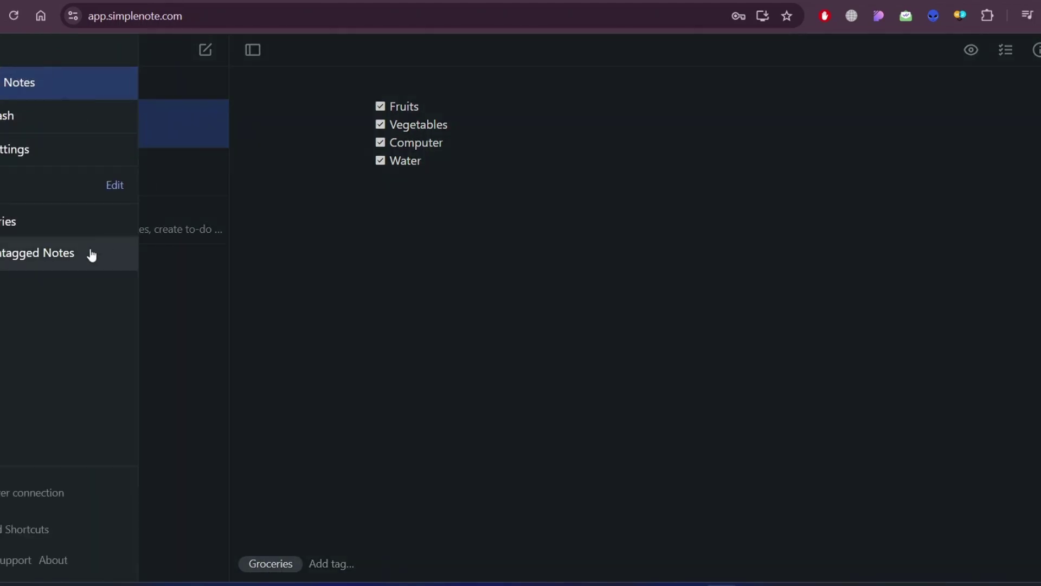
pyautogui.click(13, 219)
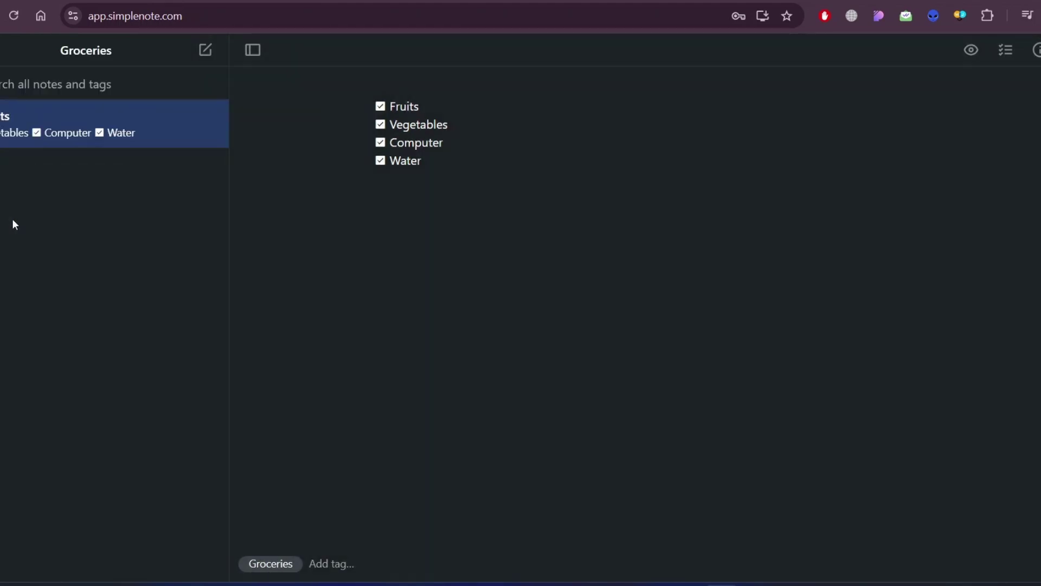
pyautogui.hotkey('ctrl', 'shift', 'u')
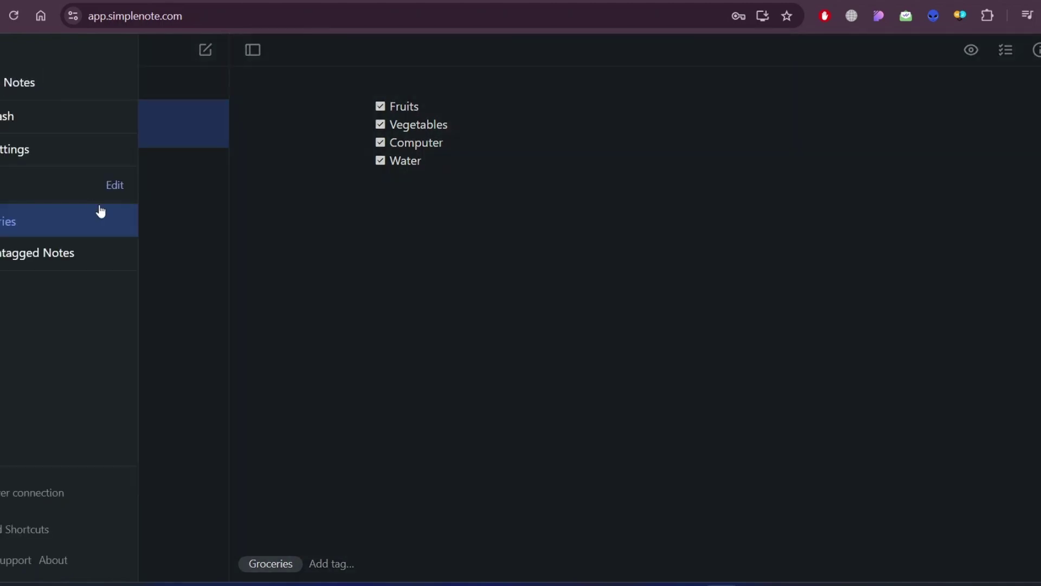
pyautogui.click(111, 185)
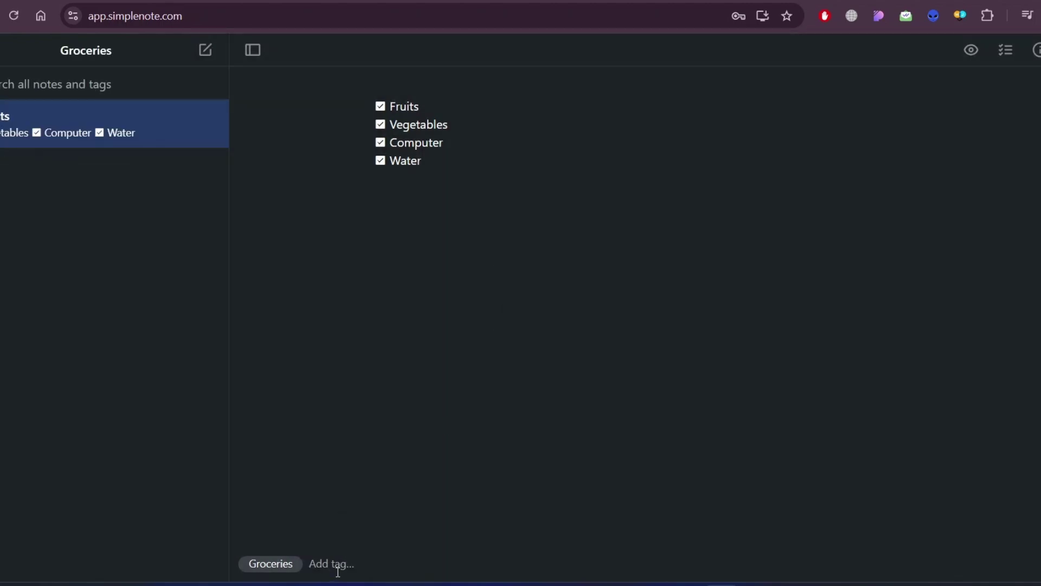
pyautogui.write('List')
# Add List as a second tag, then go back to All Notes
pyautogui.press('Return')
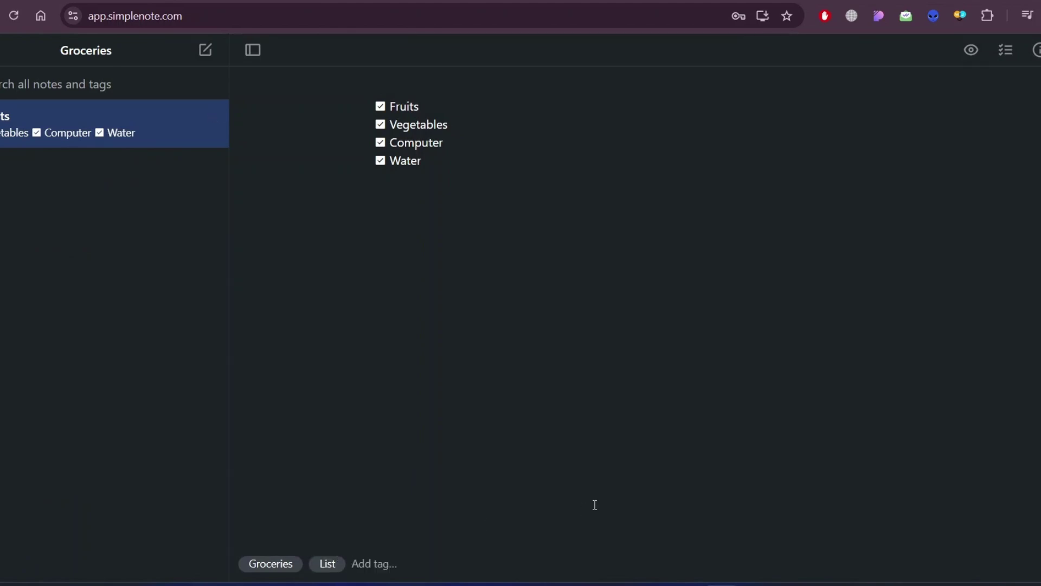
pyautogui.click(7, 49)
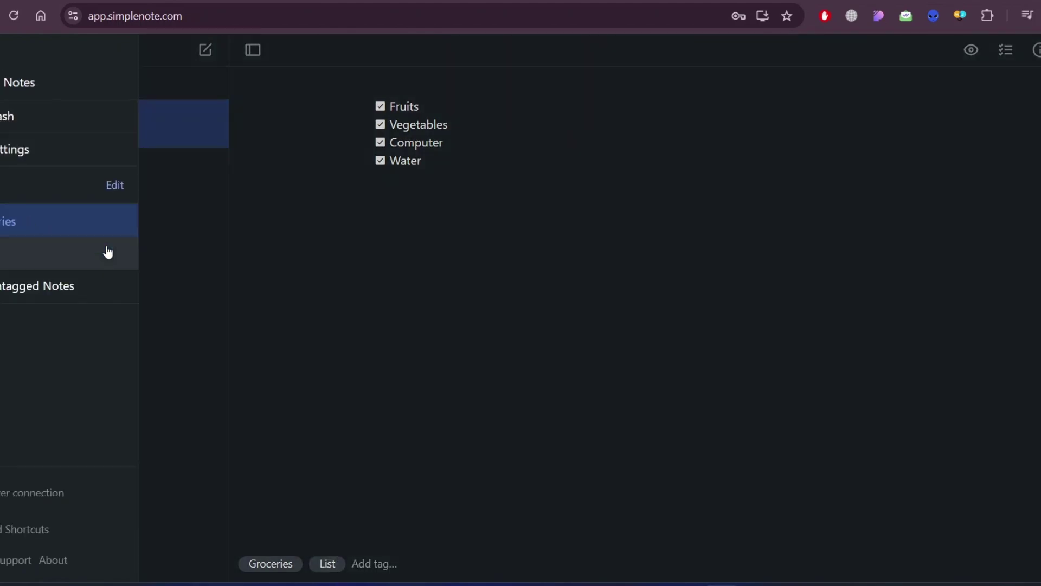
pyautogui.click(550, 281)
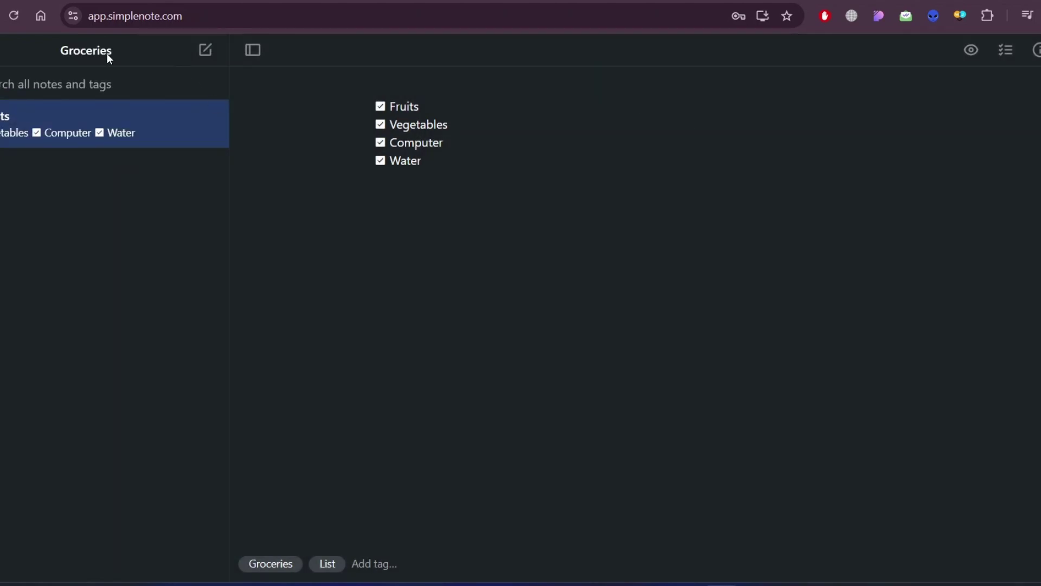
pyautogui.click(6, 50)
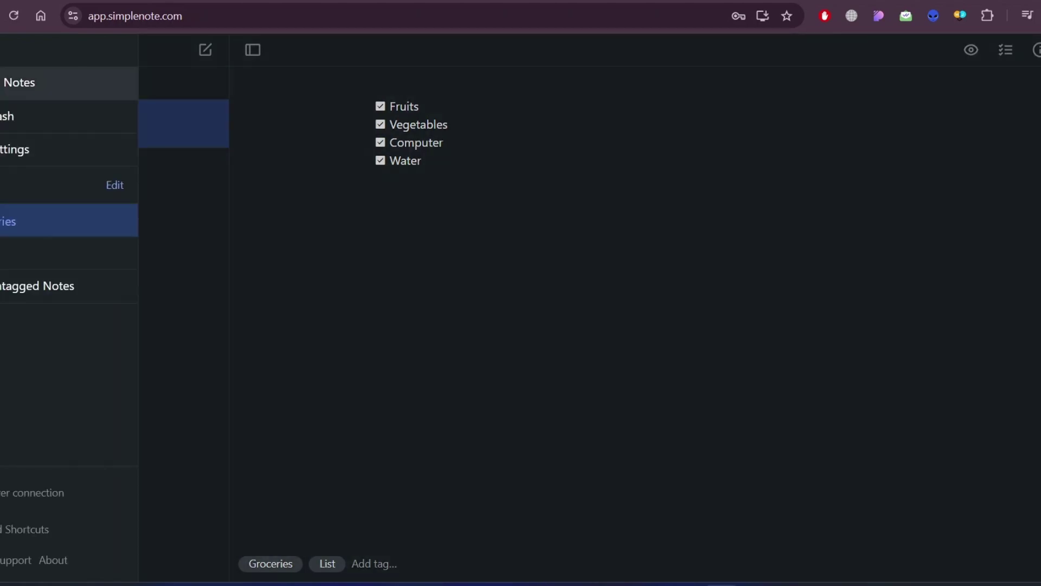
pyautogui.click(19, 83)
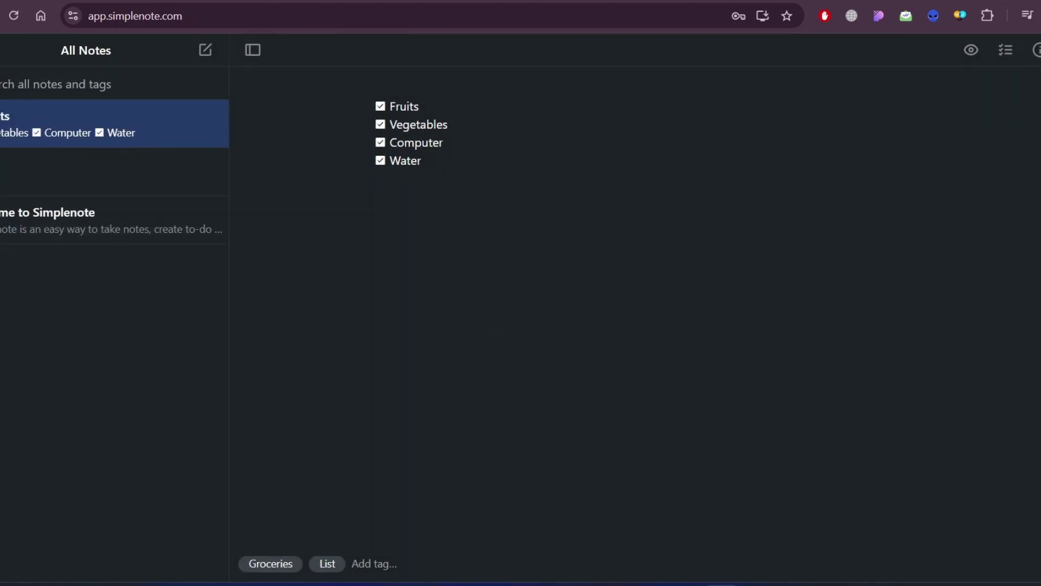
# Copy the checklist note's internal link and glance at its Collaborate settings
pyautogui.click(1038, 50)
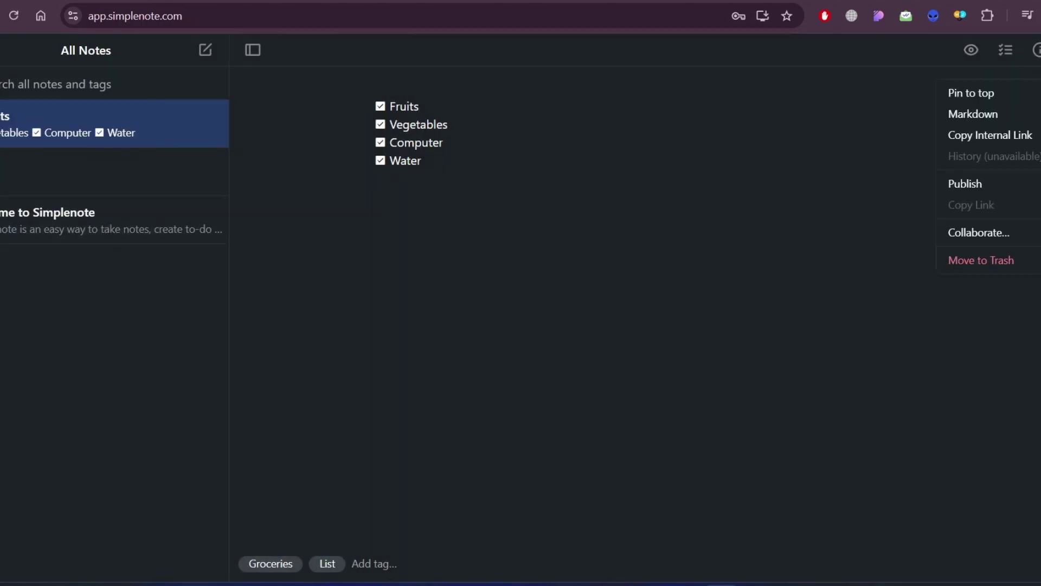
pyautogui.click(1023, 137)
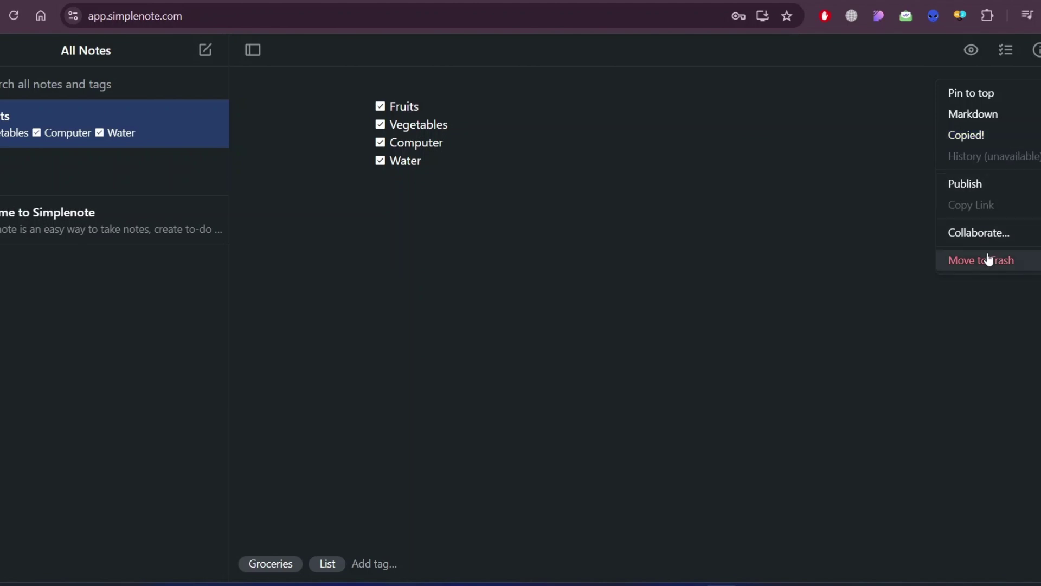
pyautogui.click(988, 231)
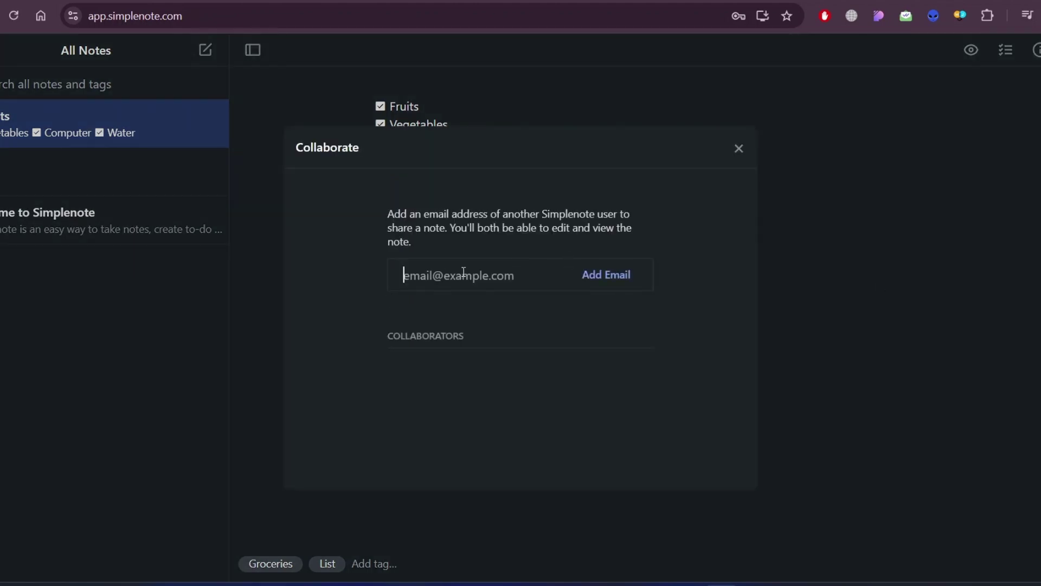
pyautogui.click(738, 152)
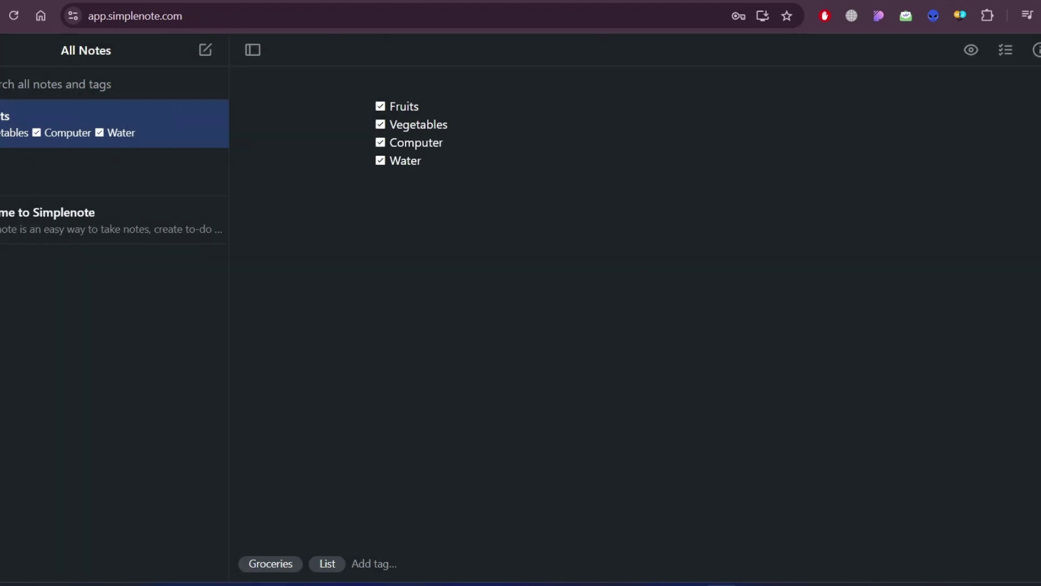
# Add an empty fifth checklist item below Water
pyautogui.click(1037, 50)
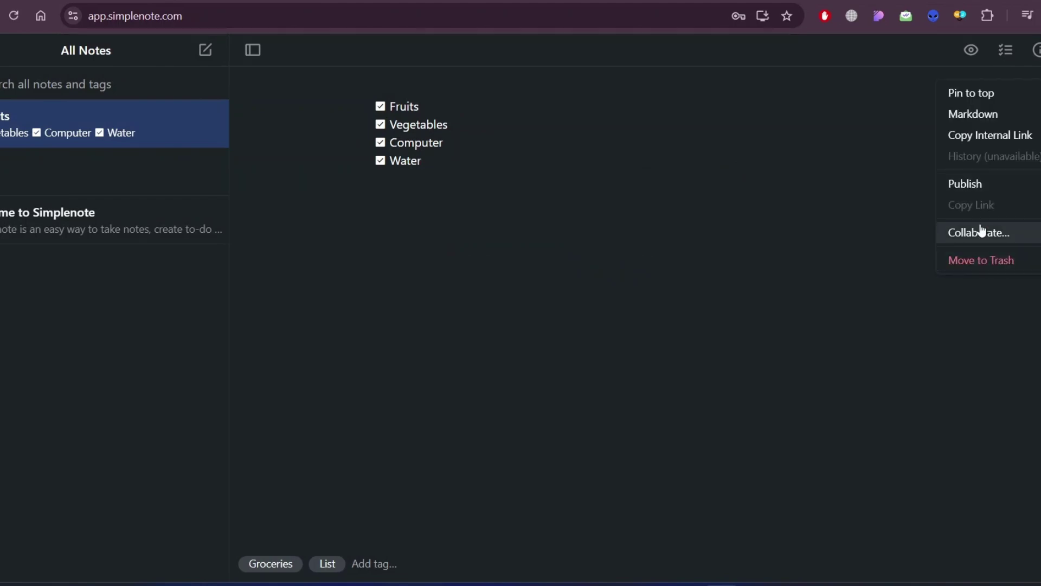
pyautogui.click(1010, 53)
pyautogui.click(971, 50)
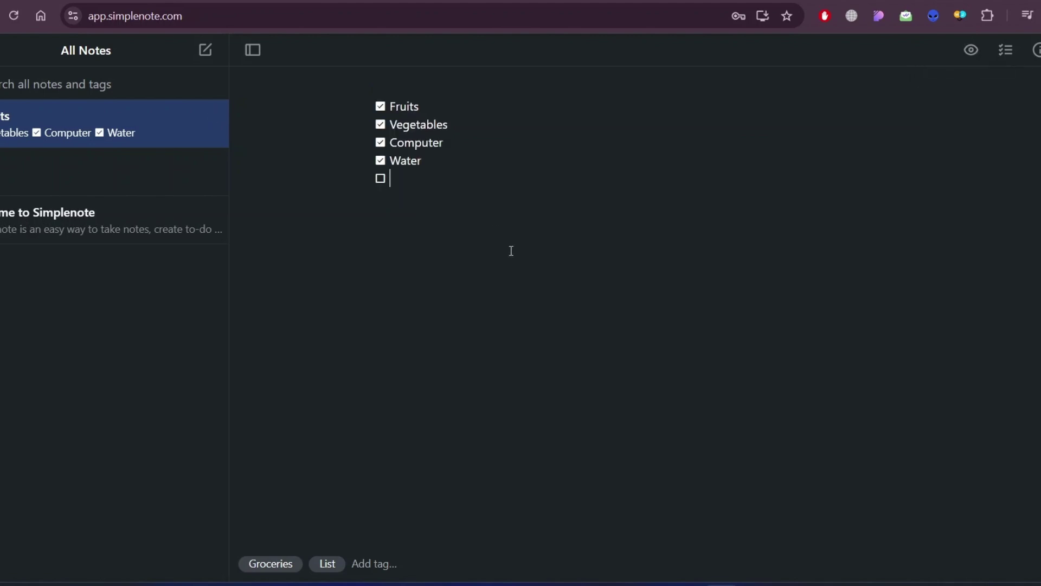
pyautogui.scroll(3, 476, 328)
pyautogui.scroll(3, 476, 327)
pyautogui.scroll(3, 476, 327)
pyautogui.scroll(4, 476, 327)
pyautogui.scroll(4, 476, 327)
pyautogui.scroll(4, 476, 327)
pyautogui.scroll(4, 475, 327)
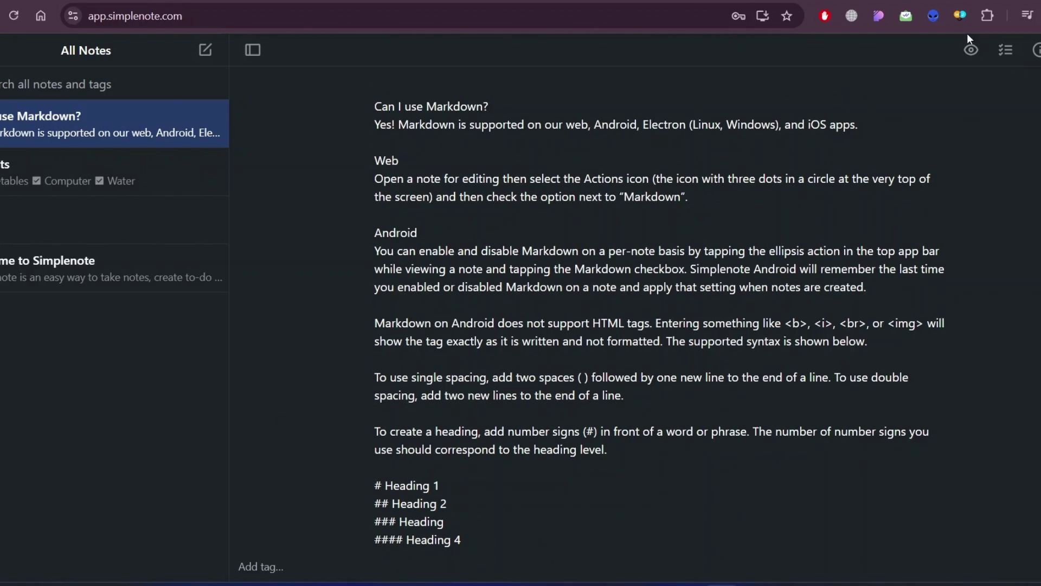
# Check the 'Can I use Markdown?' note's word and character counts, leaving it rendered
pyautogui.click(968, 51)
pyautogui.scroll(-3, 912, 306)
pyautogui.scroll(-5, 913, 306)
pyautogui.scroll(-5, 912, 306)
pyautogui.scroll(-3, 913, 306)
pyautogui.scroll(-2, 912, 305)
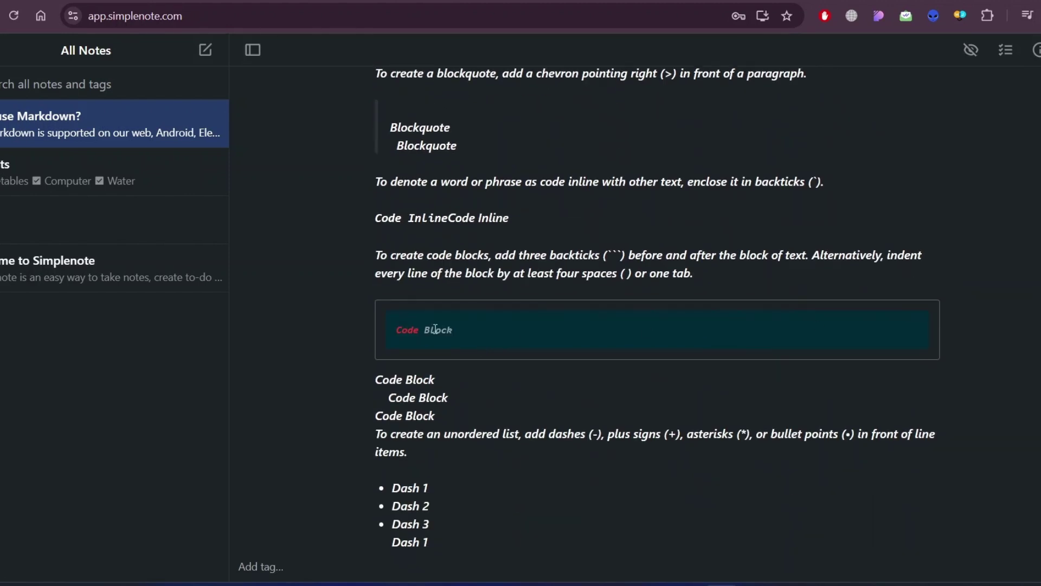
pyautogui.scroll(-3, 748, 335)
pyautogui.scroll(-2, 856, 338)
pyautogui.scroll(-5, 857, 338)
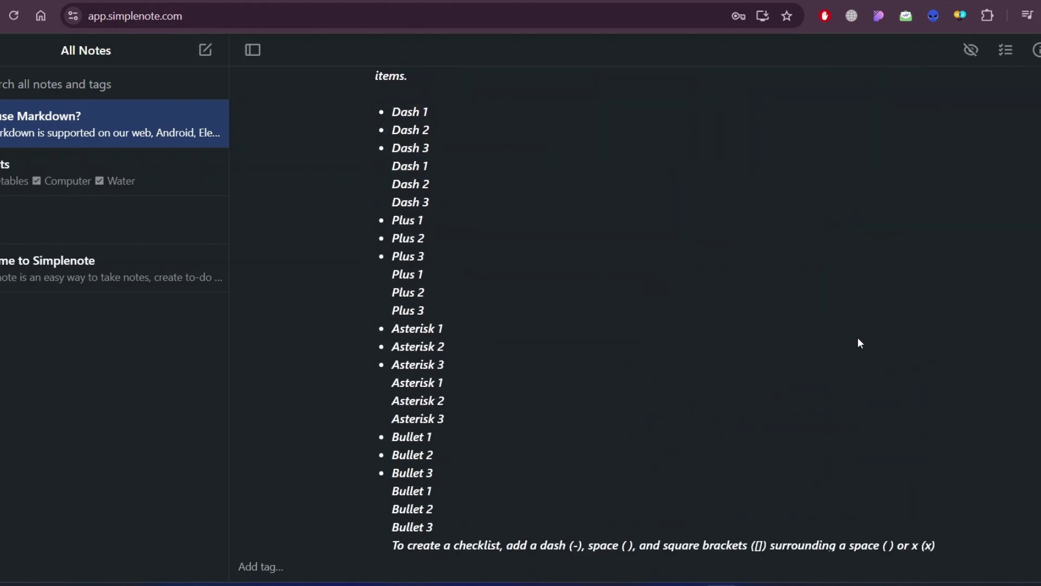
pyautogui.scroll(-3, 858, 337)
pyautogui.scroll(-2, 857, 336)
pyautogui.scroll(-3, 857, 337)
pyautogui.scroll(-2, 857, 337)
pyautogui.scroll(-3, 858, 338)
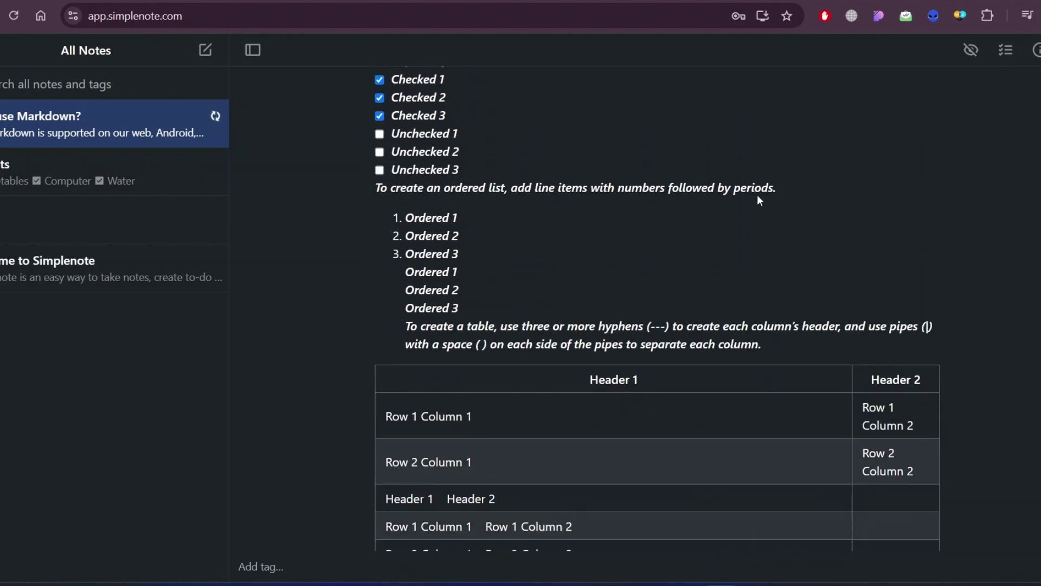
pyautogui.scroll(-3, 884, 232)
pyautogui.scroll(-3, 862, 223)
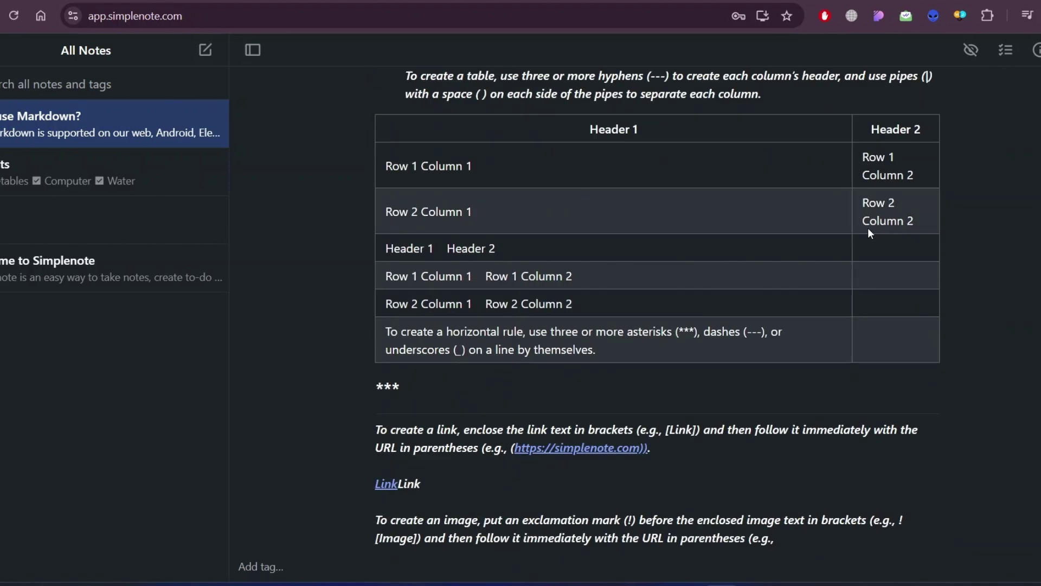
pyautogui.scroll(-3, 533, 236)
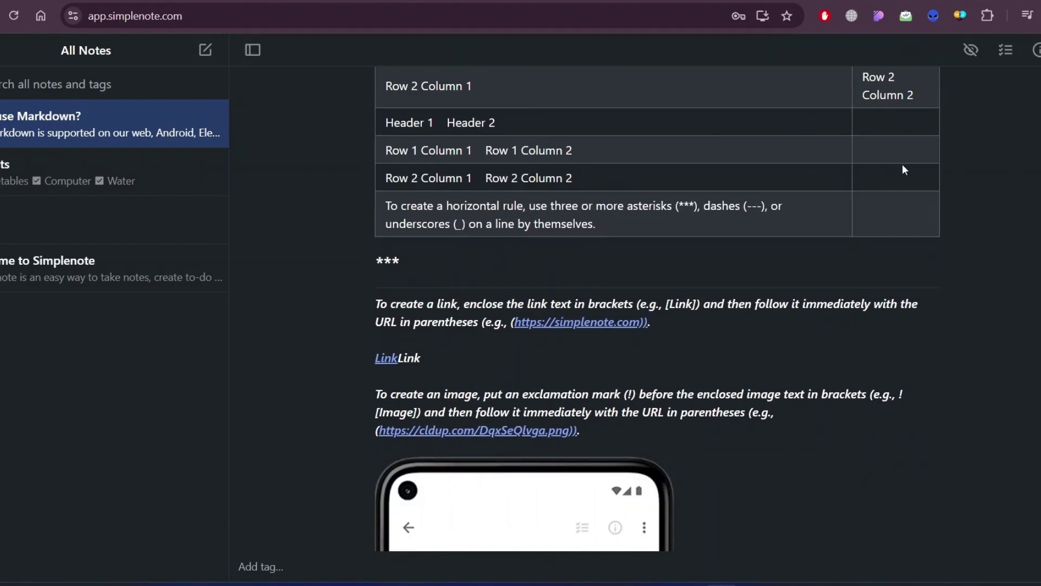
pyautogui.scroll(-6, 889, 176)
pyautogui.scroll(3, 633, 270)
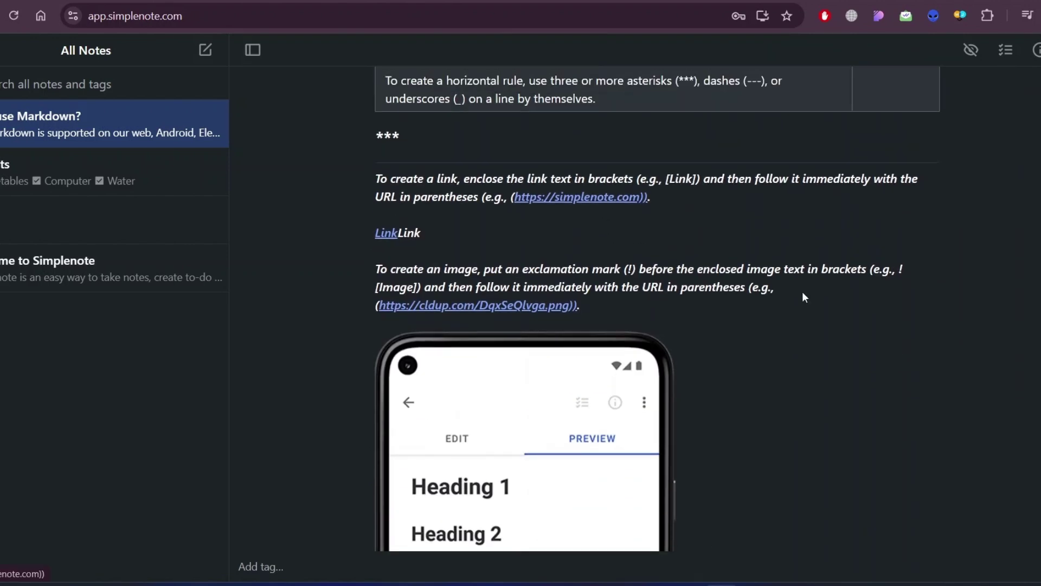
pyautogui.scroll(-3, 859, 290)
pyautogui.scroll(-3, 858, 292)
pyautogui.moveTo(521, 305)
pyautogui.mouseDown()
pyautogui.moveTo(678, 299)
pyautogui.moveTo(716, 308)
pyautogui.mouseUp()
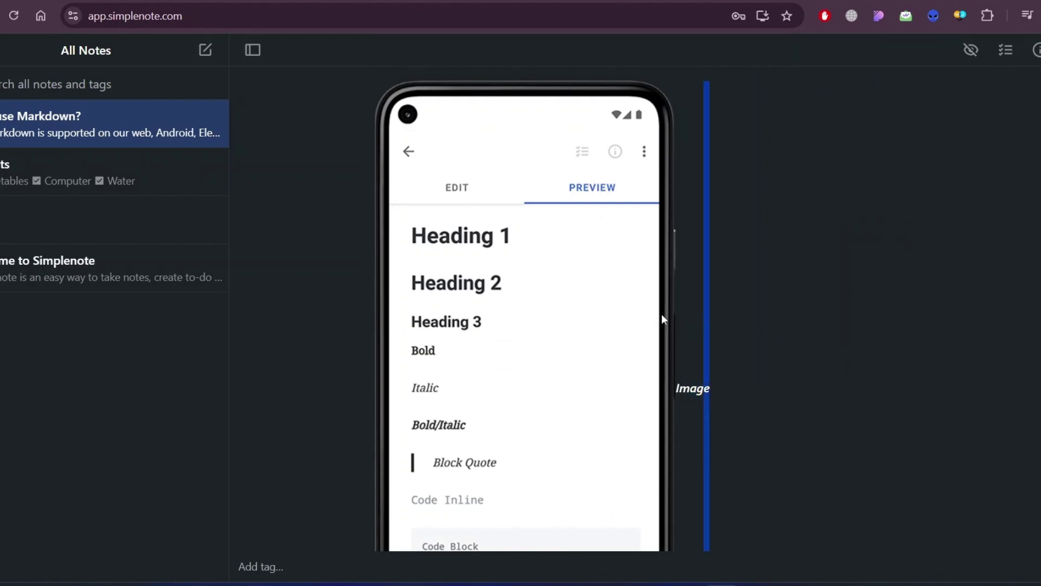
pyautogui.moveTo(662, 313); pyautogui.dragTo(816, 311)
pyautogui.scroll(-3, 895, 310)
pyautogui.scroll(-5, 896, 309)
pyautogui.scroll(-1, 896, 309)
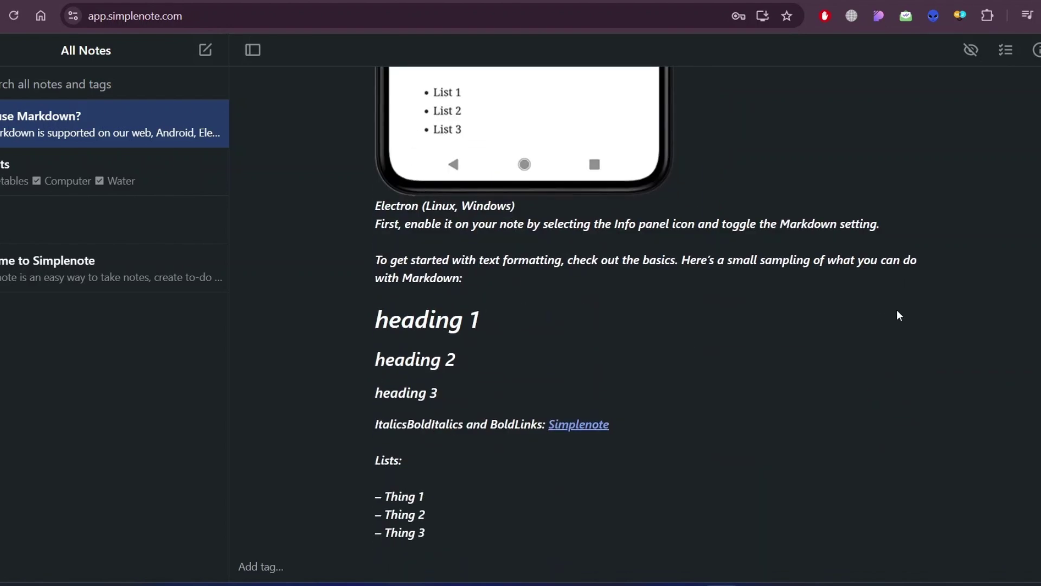
pyautogui.scroll(-3, 897, 310)
pyautogui.scroll(-5, 897, 310)
pyautogui.scroll(-8, 878, 361)
pyautogui.scroll(-6, 876, 375)
pyautogui.scroll(8, 876, 375)
pyautogui.scroll(6, 877, 375)
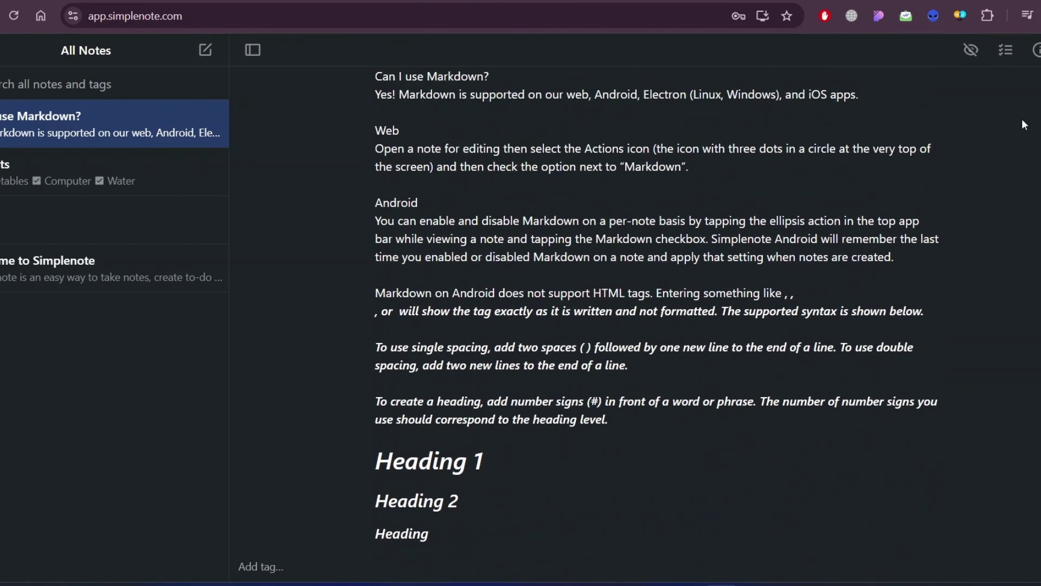
pyautogui.click(1037, 51)
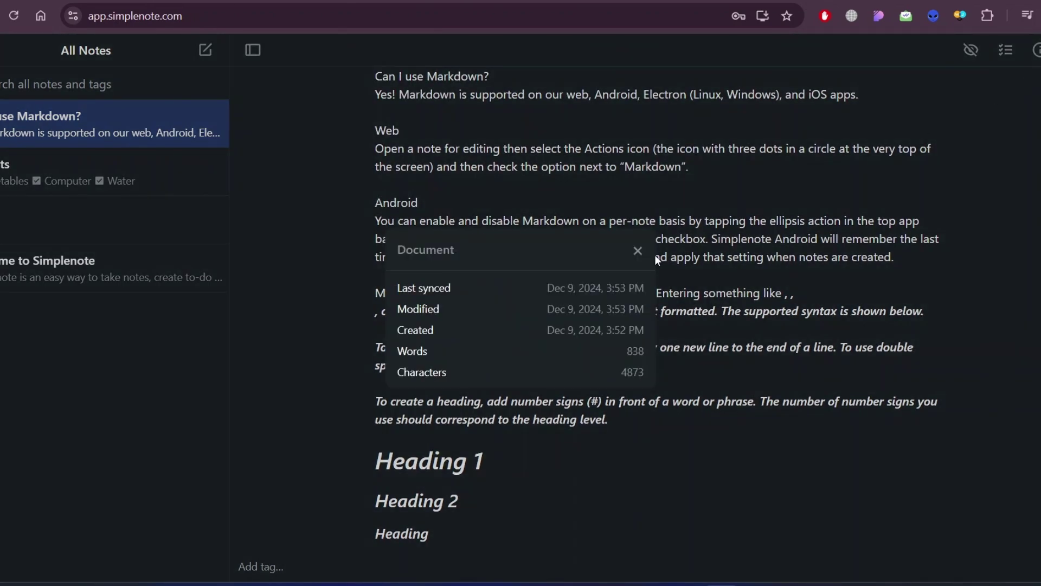
pyautogui.click(638, 250)
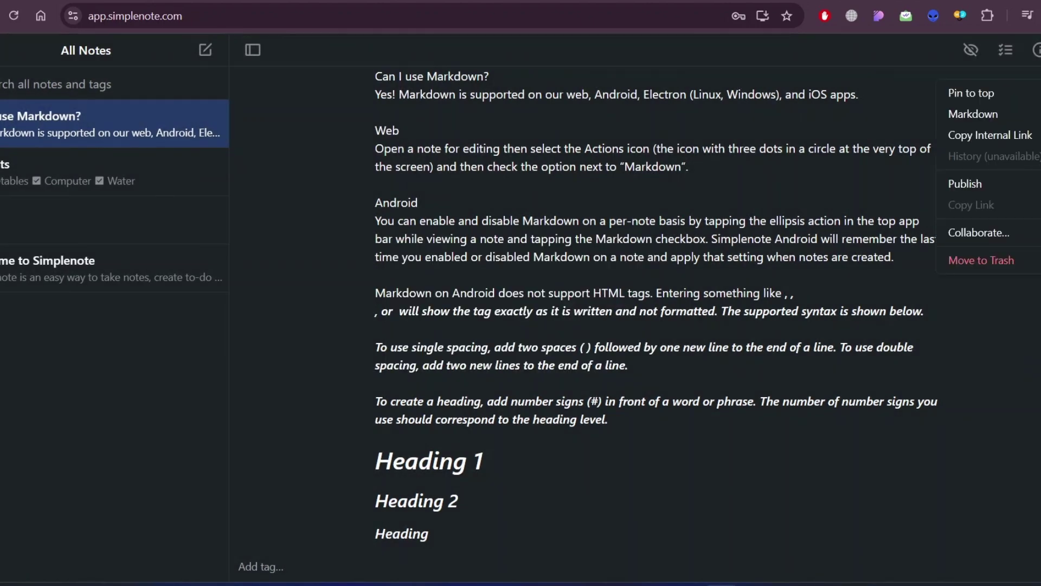
pyautogui.click(971, 51)
pyautogui.click(970, 51)
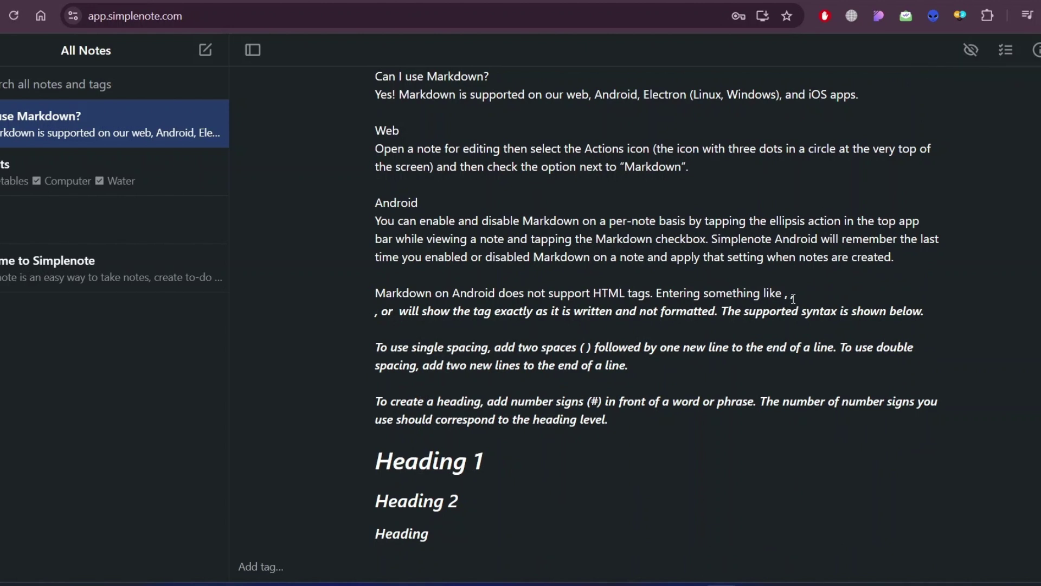
pyautogui.scroll(-3, 826, 234)
pyautogui.scroll(-3, 899, 247)
pyautogui.scroll(-4, 899, 247)
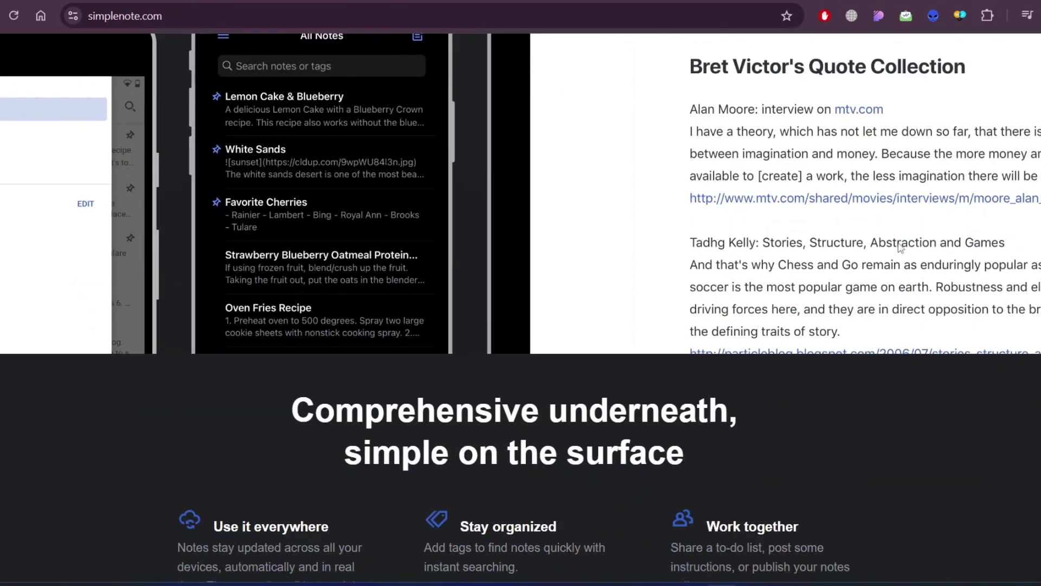
pyautogui.scroll(-4, 898, 249)
pyautogui.scroll(-3, 898, 249)
pyautogui.scroll(-3, 898, 250)
pyautogui.scroll(-3, 899, 250)
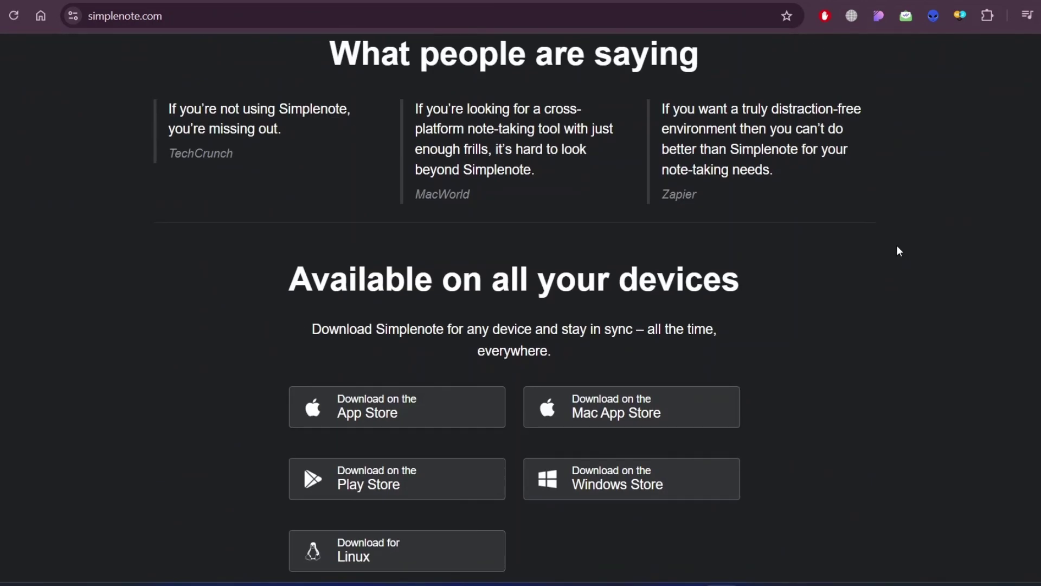
pyautogui.scroll(-3, 898, 251)
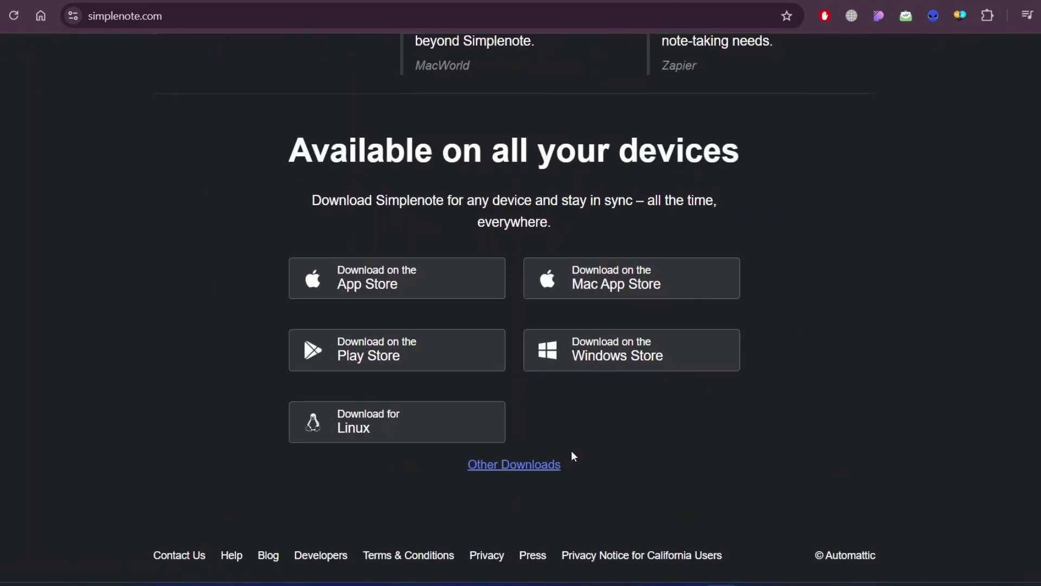
pyautogui.click(573, 461)
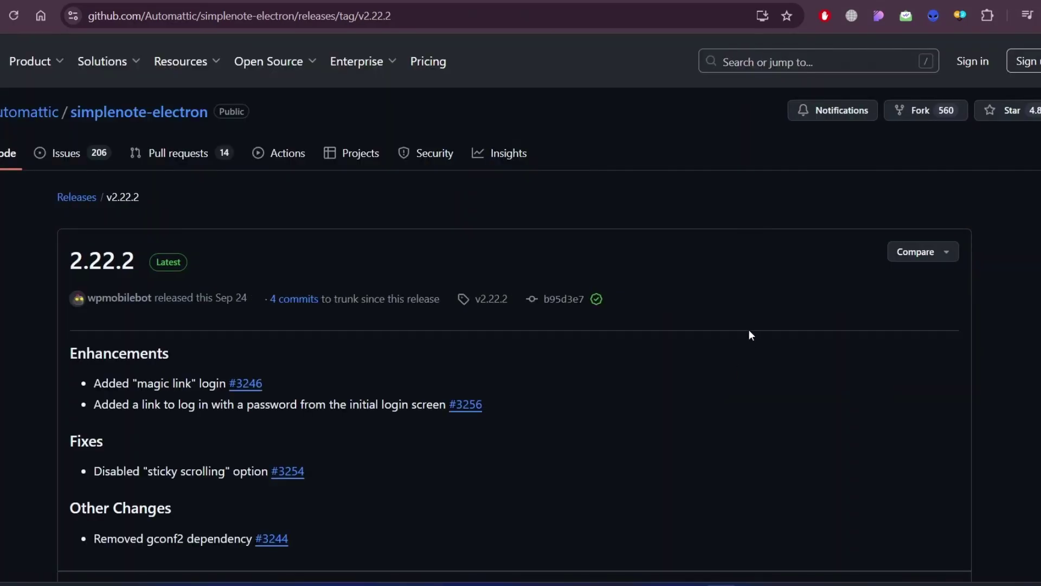
pyautogui.scroll(-2, 748, 329)
pyautogui.scroll(-5, 748, 329)
pyautogui.scroll(-4, 747, 329)
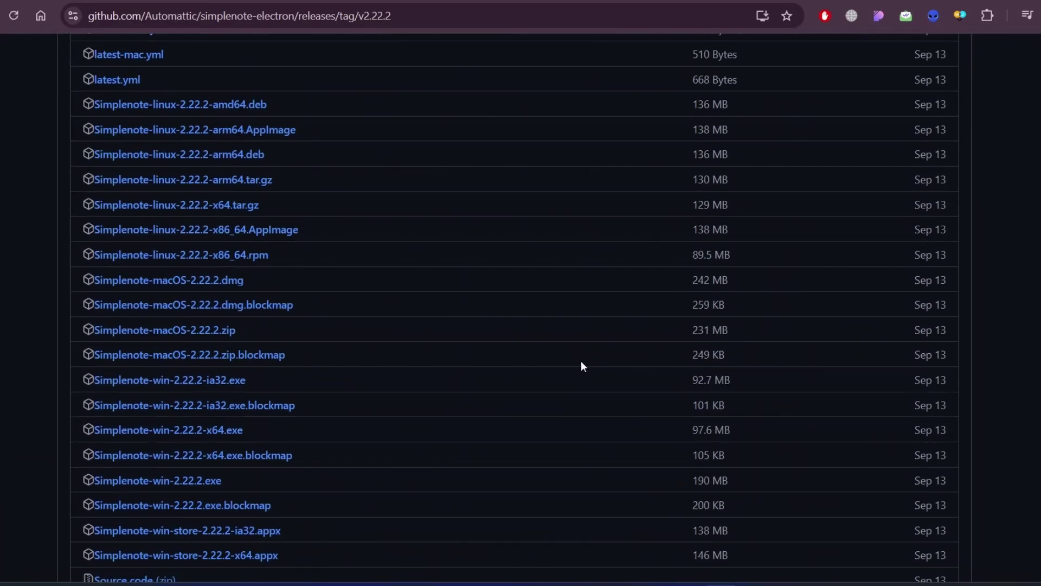
pyautogui.scroll(-4, 581, 366)
pyautogui.scroll(5, 580, 366)
pyautogui.scroll(5, 581, 366)
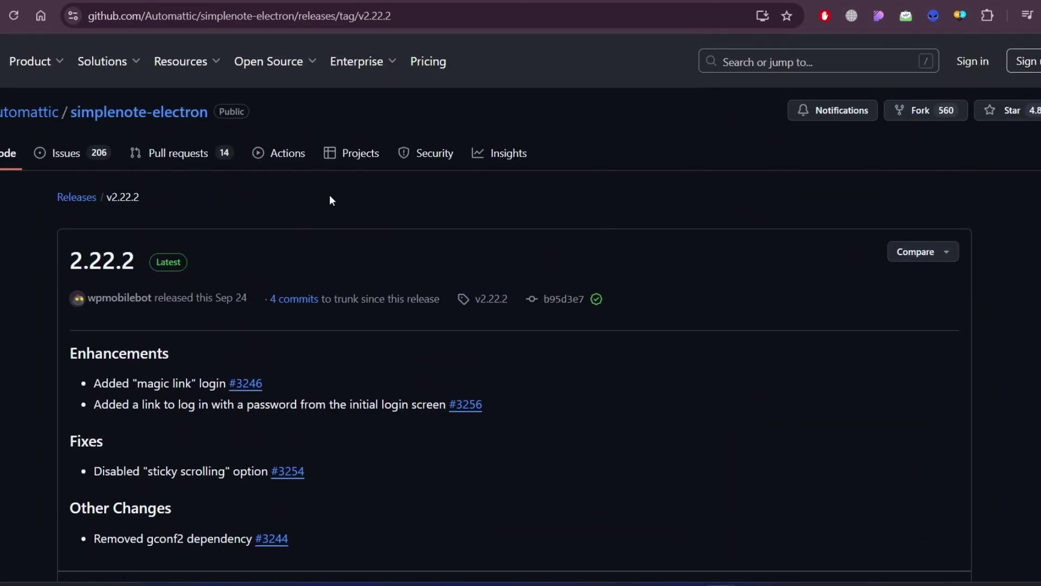
pyautogui.hotkey('alt', 'Left')
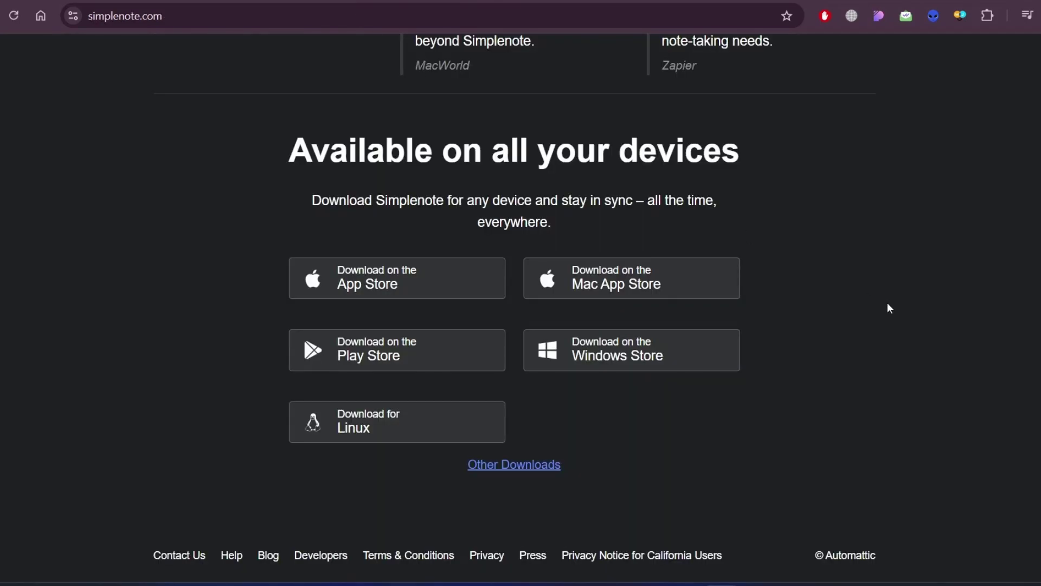
pyautogui.scroll(3, 886, 325)
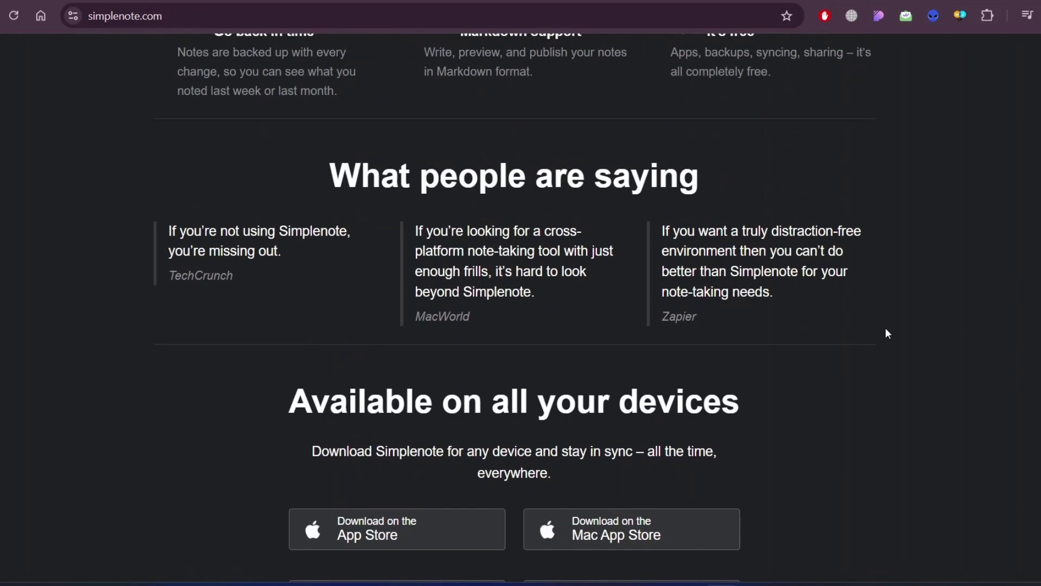
pyautogui.scroll(3, 885, 328)
pyautogui.scroll(3, 885, 328)
pyautogui.scroll(3, 885, 327)
pyautogui.scroll(2, 885, 328)
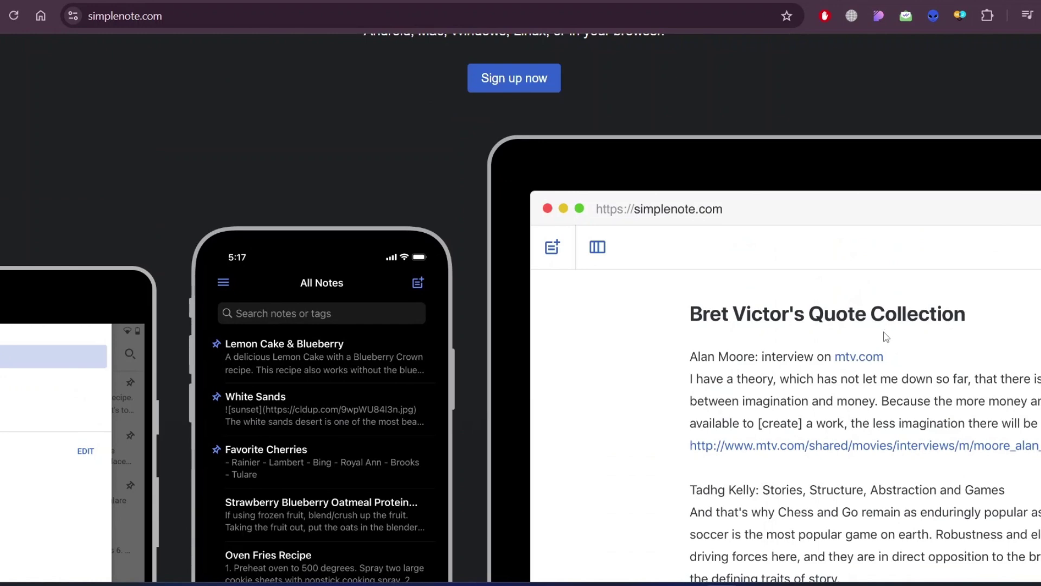
pyautogui.scroll(3, 886, 337)
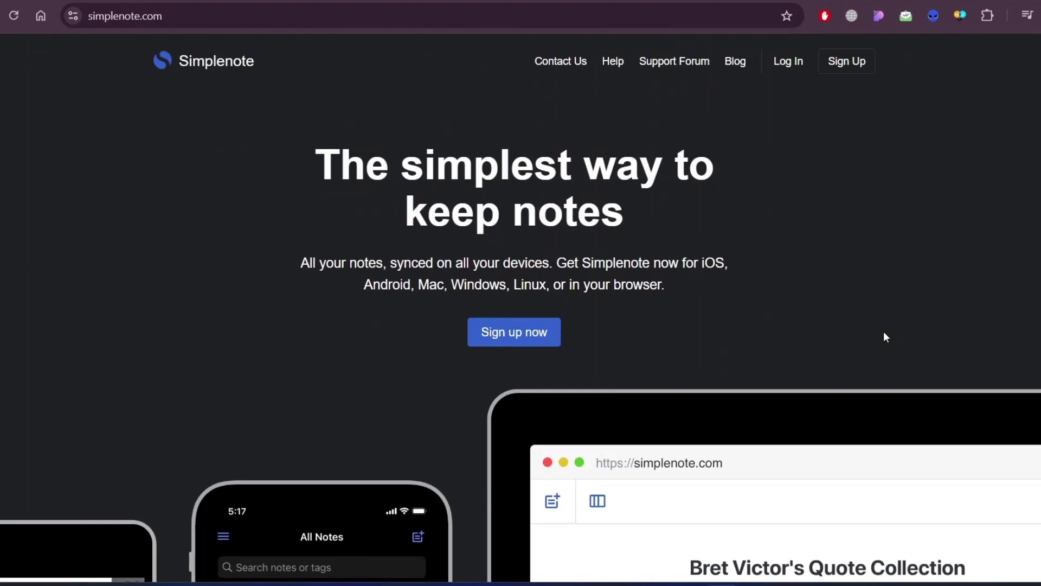
# Switch to the notion.com tab and scroll its docs, projects, AI and template sections
pyautogui.hotkey('ctrl', 'Tab')
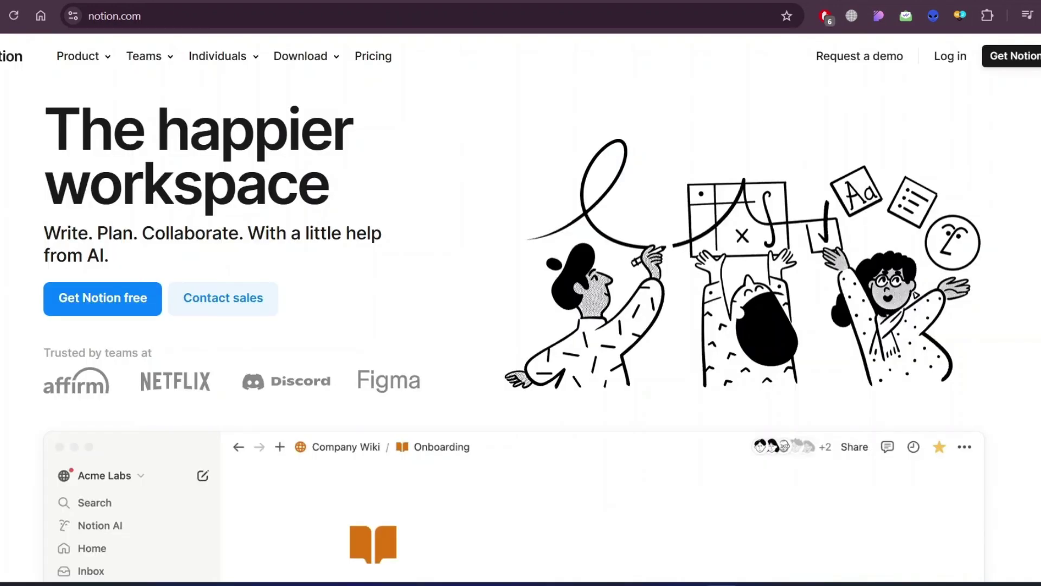
pyautogui.scroll(-1, 536, 200)
pyautogui.scroll(-5, 536, 199)
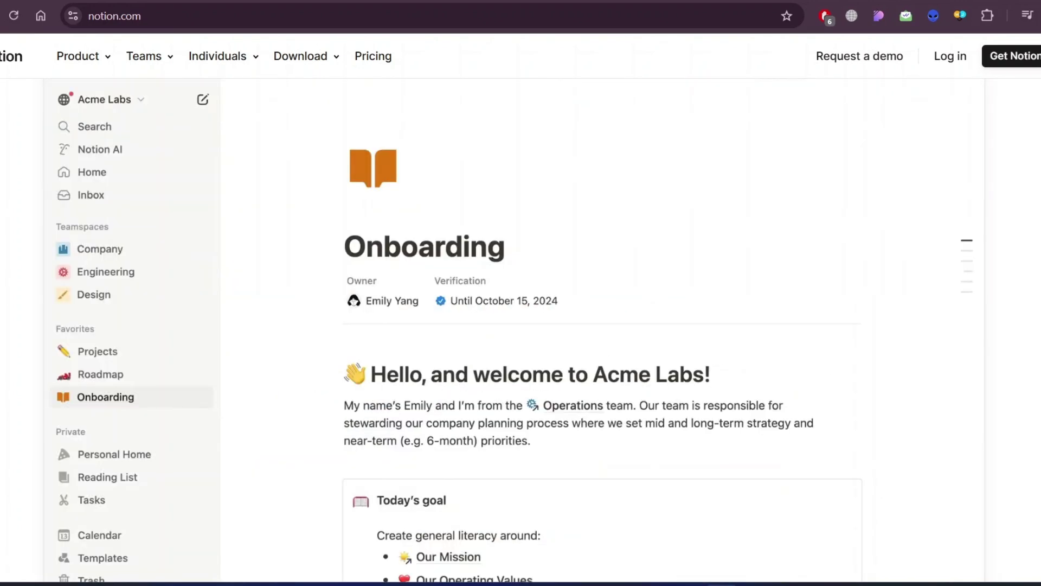
pyautogui.scroll(-5, 521, 325)
pyautogui.scroll(-5, 521, 325)
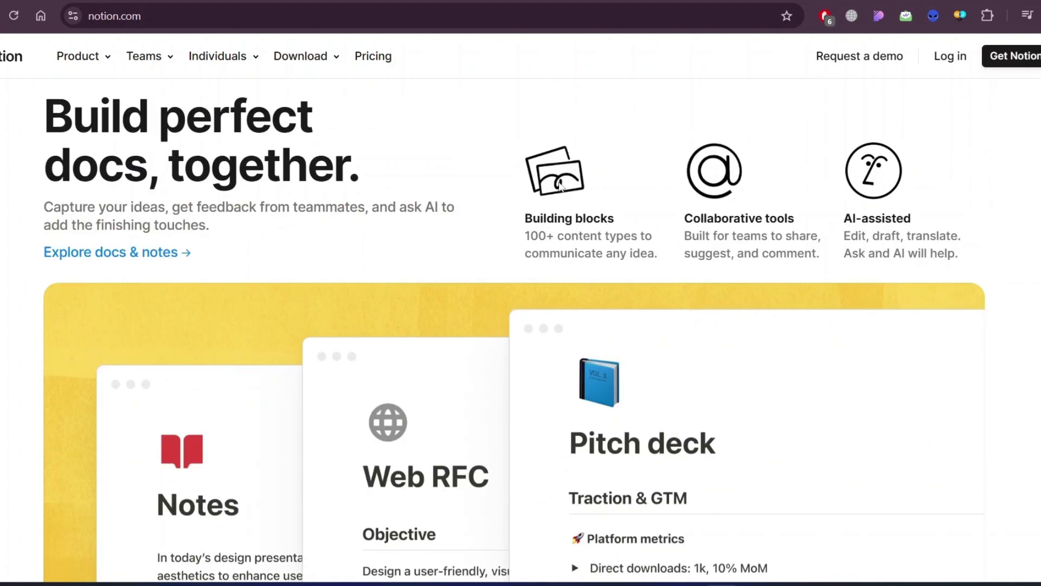
pyautogui.scroll(-5, 671, 413)
pyautogui.scroll(-5, 672, 413)
pyautogui.scroll(-5, 645, 255)
pyautogui.scroll(-5, 645, 254)
pyautogui.scroll(-5, 585, 267)
pyautogui.scroll(-3, 585, 267)
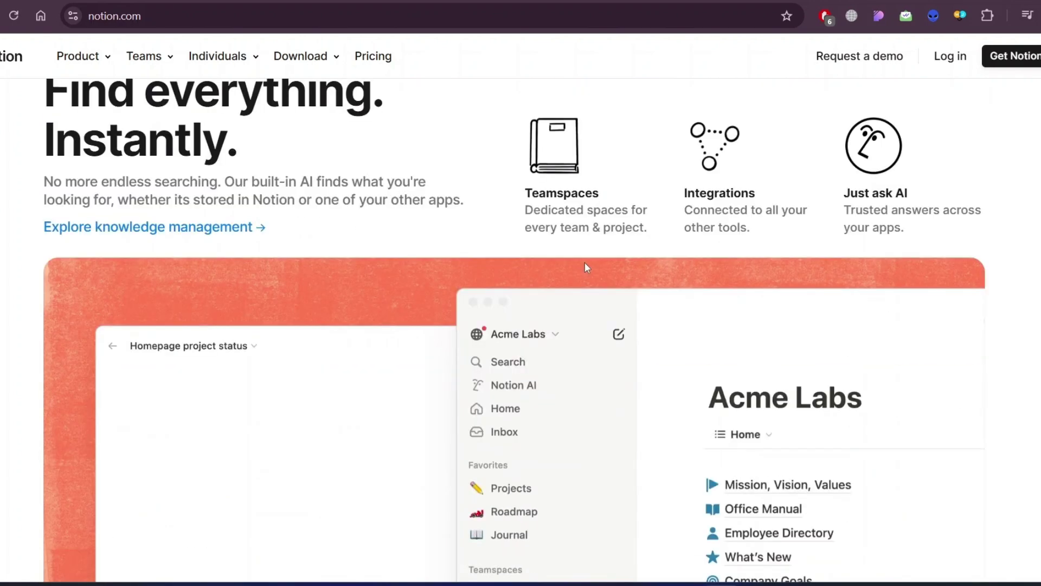
pyautogui.scroll(-5, 585, 268)
pyautogui.scroll(-3, 585, 267)
pyautogui.scroll(2, 585, 267)
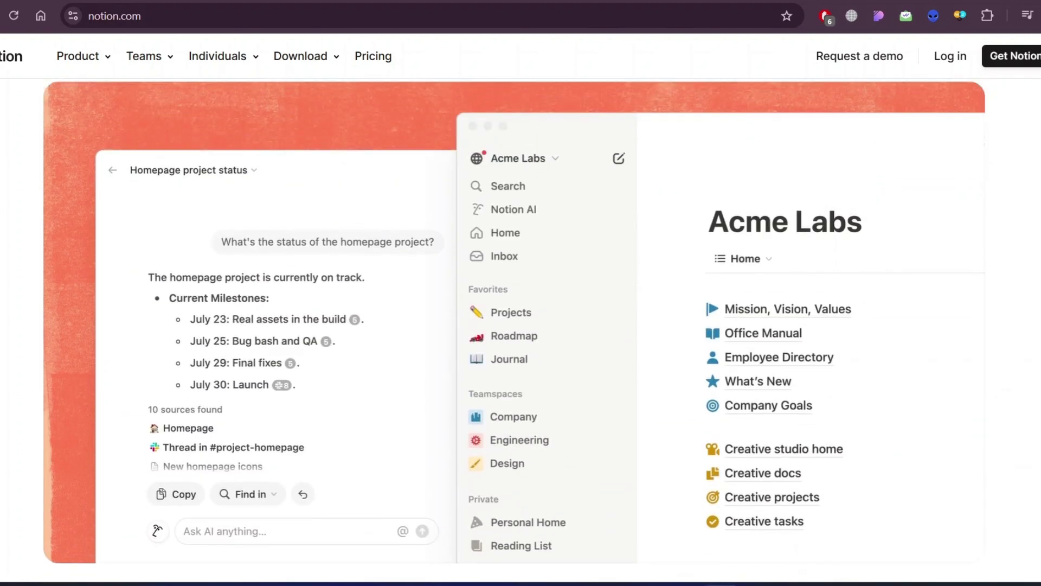
pyautogui.scroll(-5, 305, 281)
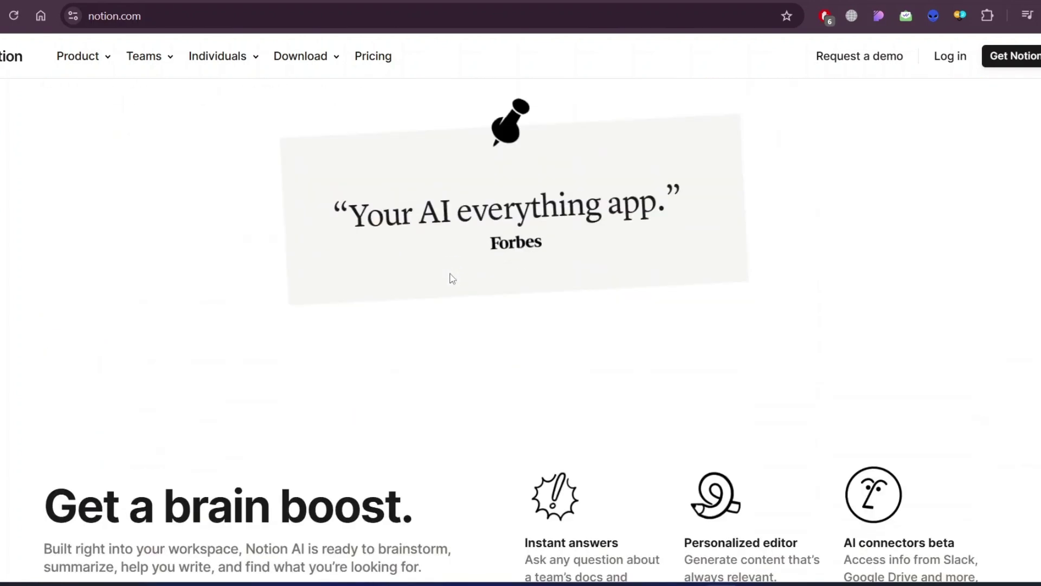
pyautogui.scroll(-5, 452, 278)
pyautogui.scroll(-3, 453, 278)
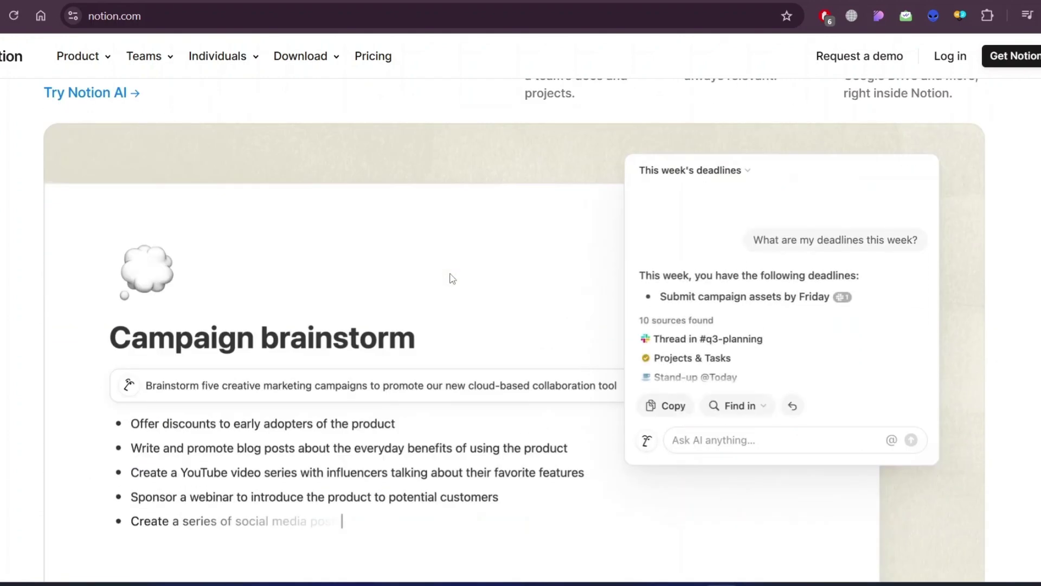
pyautogui.scroll(-5, 453, 279)
pyautogui.scroll(-3, 452, 278)
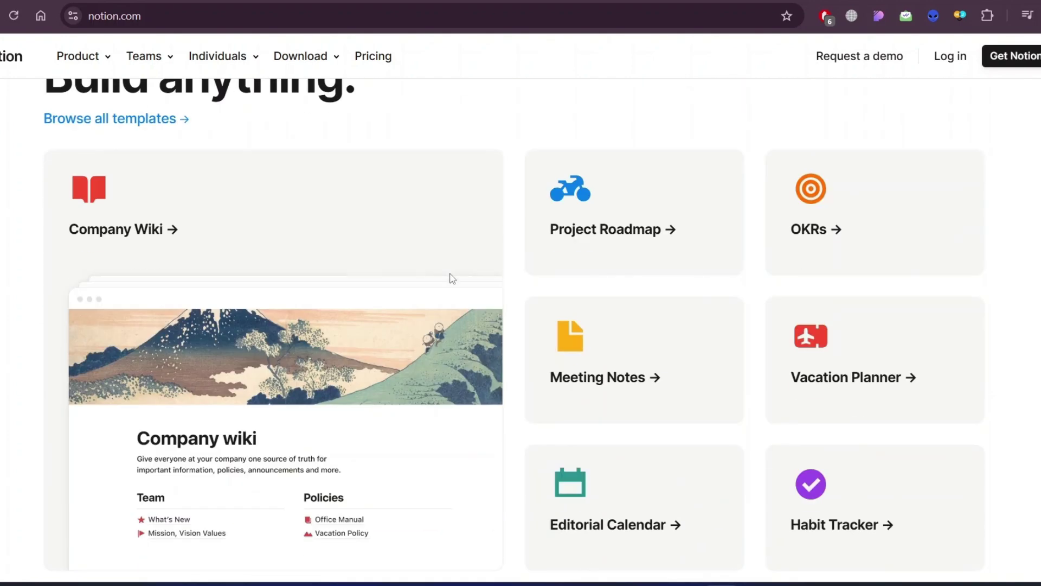
pyautogui.scroll(2, 217, 250)
# Browse the template gallery, the New blocks collection and Plan & Plate template details
pyautogui.click(178, 265)
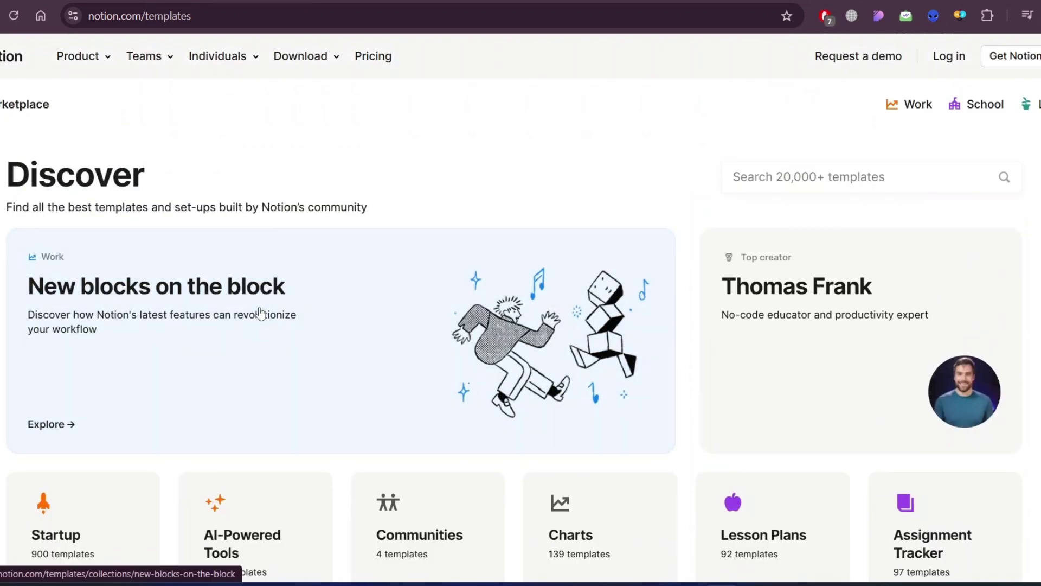
pyautogui.click(260, 312)
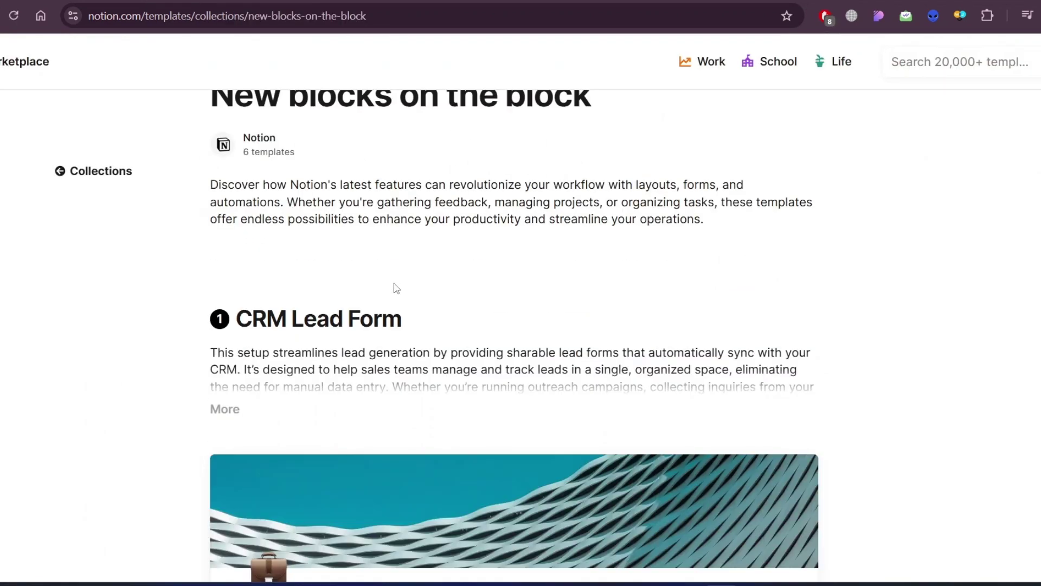
pyautogui.scroll(-5, 407, 309)
pyautogui.scroll(-5, 423, 309)
pyautogui.scroll(-5, 703, 315)
pyautogui.scroll(-5, 703, 316)
pyautogui.scroll(-5, 703, 316)
pyautogui.scroll(-3, 879, 318)
pyautogui.scroll(-6, 879, 318)
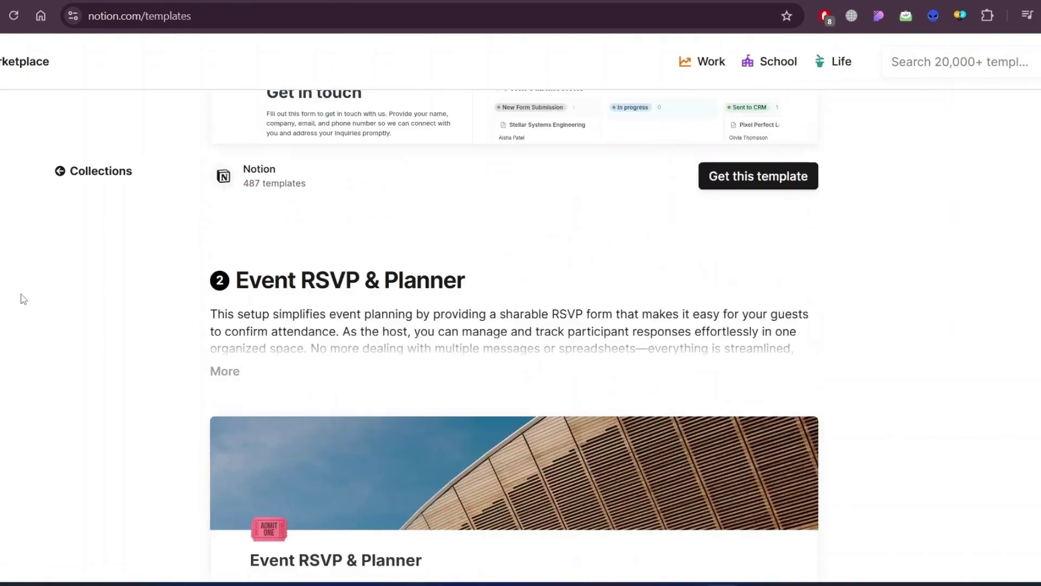
pyautogui.hotkey('alt', 'Left')
pyautogui.scroll(-5, 486, 244)
pyautogui.scroll(-5, 281, 301)
pyautogui.click(203, 310)
pyautogui.scroll(-3, 586, 260)
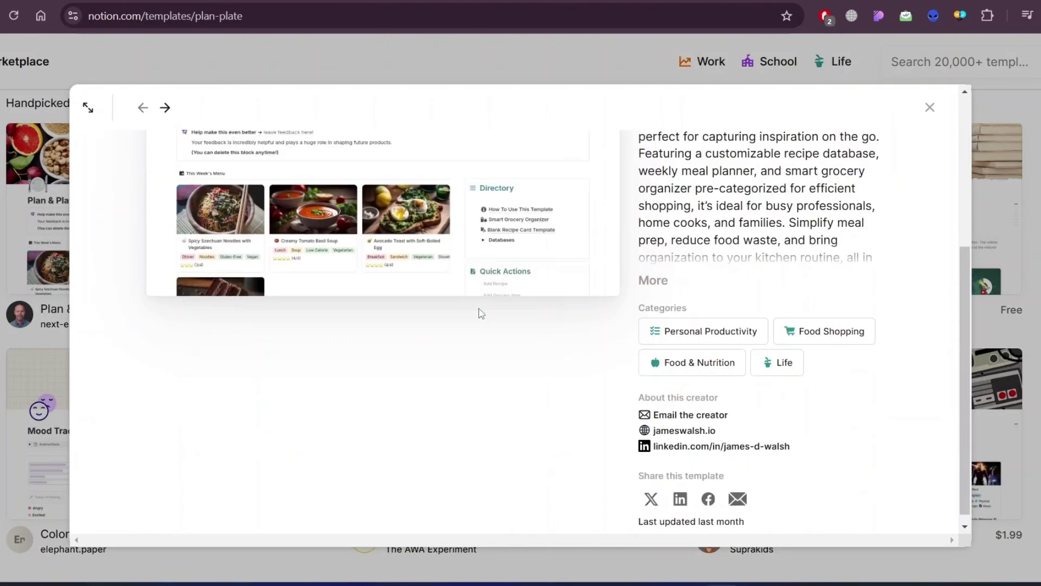
pyautogui.scroll(5, 478, 312)
pyautogui.click(929, 107)
# Return to the homepage template section and view the wiki templates category
pyautogui.hotkey('alt', 'Left')
pyautogui.scroll(-2, 900, 210)
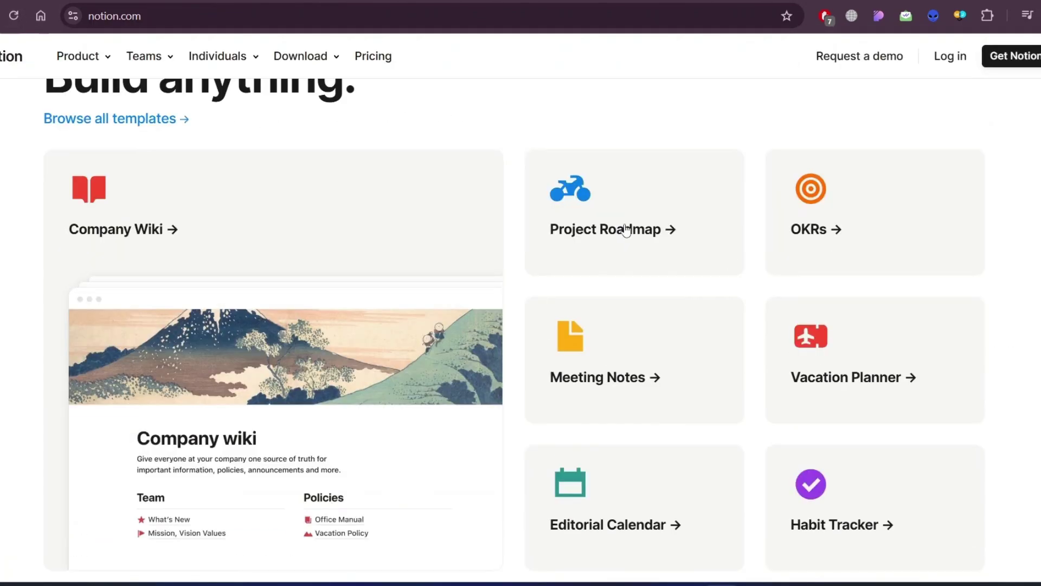
pyautogui.click(218, 239)
pyautogui.scroll(-4, 398, 285)
pyautogui.scroll(-4, 399, 284)
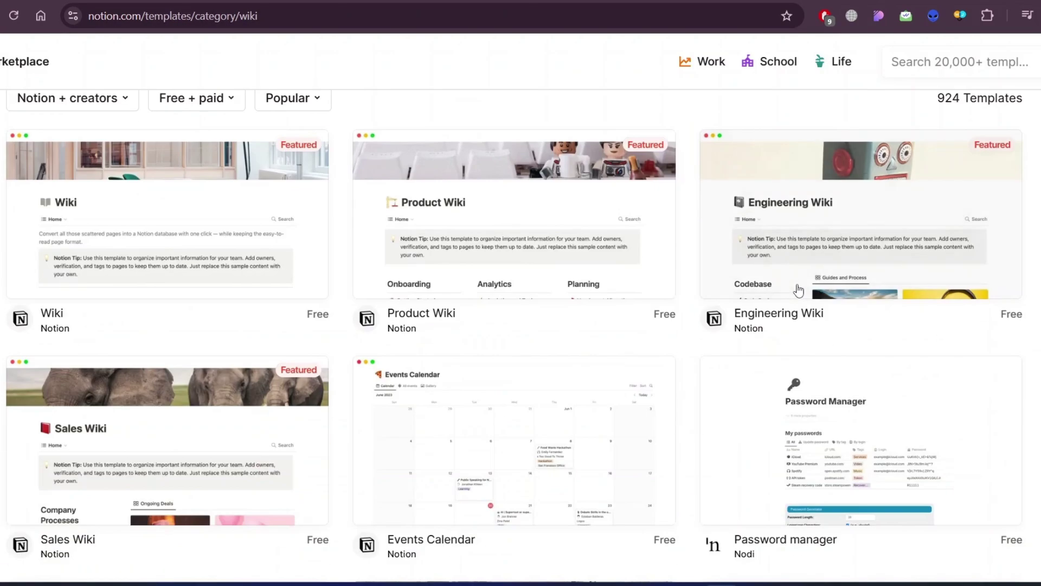
pyautogui.scroll(-4, 798, 288)
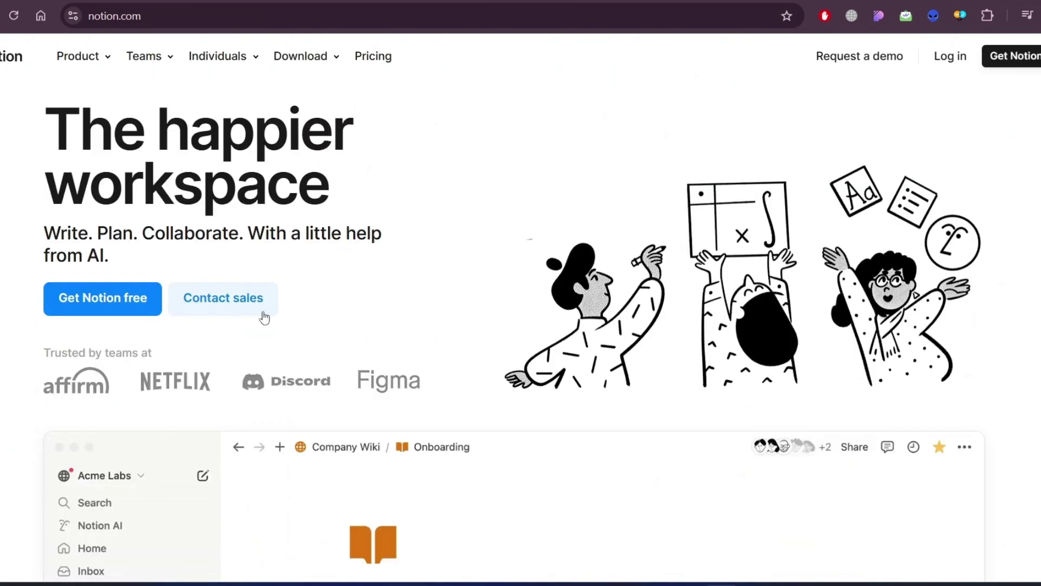
pyautogui.scroll(-5, 477, 375)
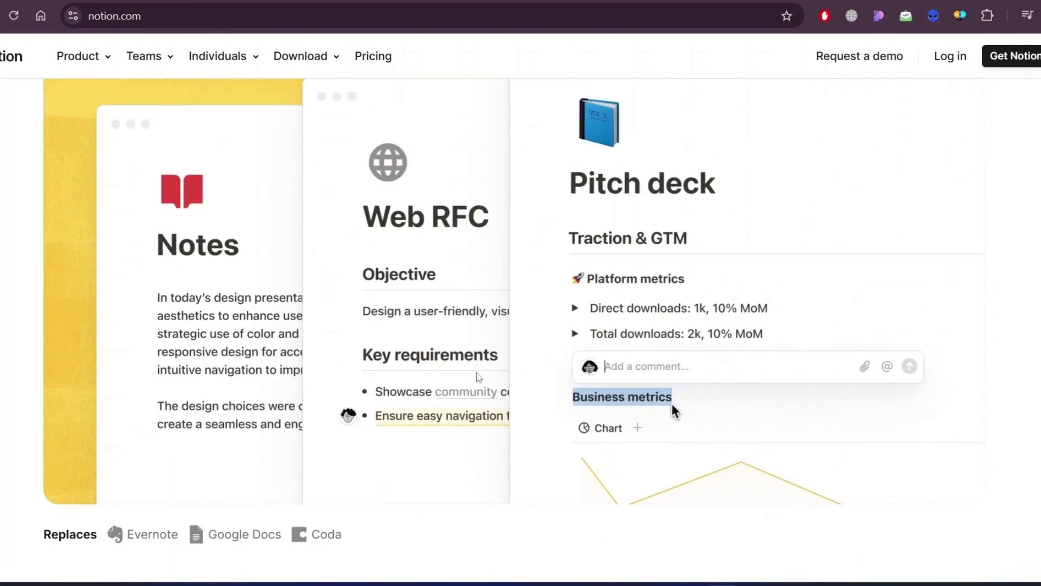
pyautogui.scroll(-3, 476, 375)
pyautogui.scroll(-5, 476, 374)
pyautogui.scroll(-5, 476, 372)
pyautogui.scroll(-3, 476, 372)
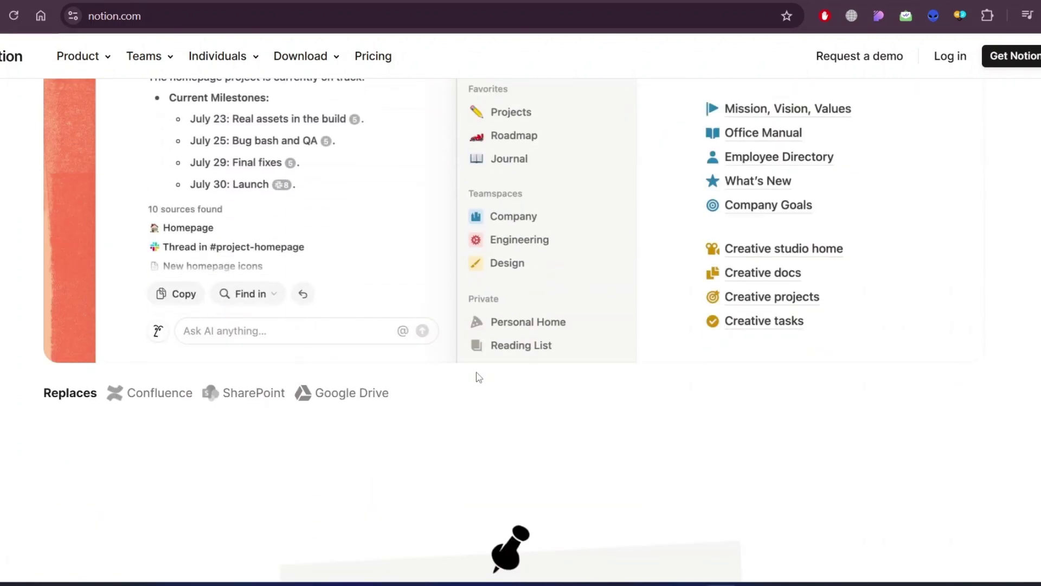
pyautogui.scroll(-5, 475, 372)
pyautogui.scroll(-5, 476, 375)
pyautogui.scroll(-5, 476, 375)
pyautogui.scroll(-3, 477, 374)
pyautogui.scroll(-2, 539, 384)
pyautogui.scroll(1, 539, 383)
pyautogui.rightClick(602, 282)
pyautogui.press('Escape')
pyautogui.scroll(-5, 636, 282)
# Open the Docs product page and look at the Design System template
pyautogui.click(85, 278)
pyautogui.scroll(-4, 236, 350)
pyautogui.scroll(-2, 520, 350)
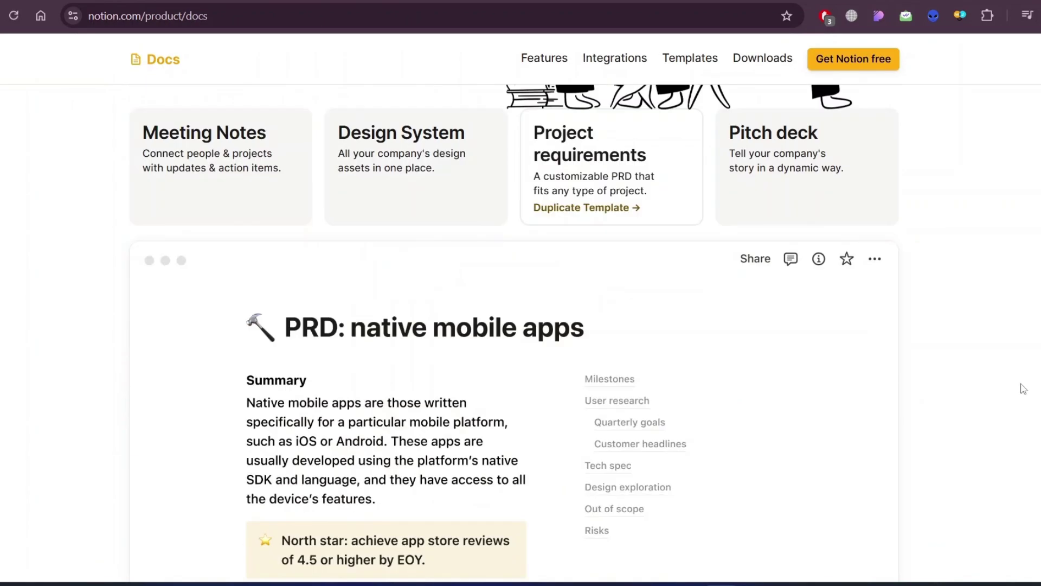
pyautogui.click(414, 163)
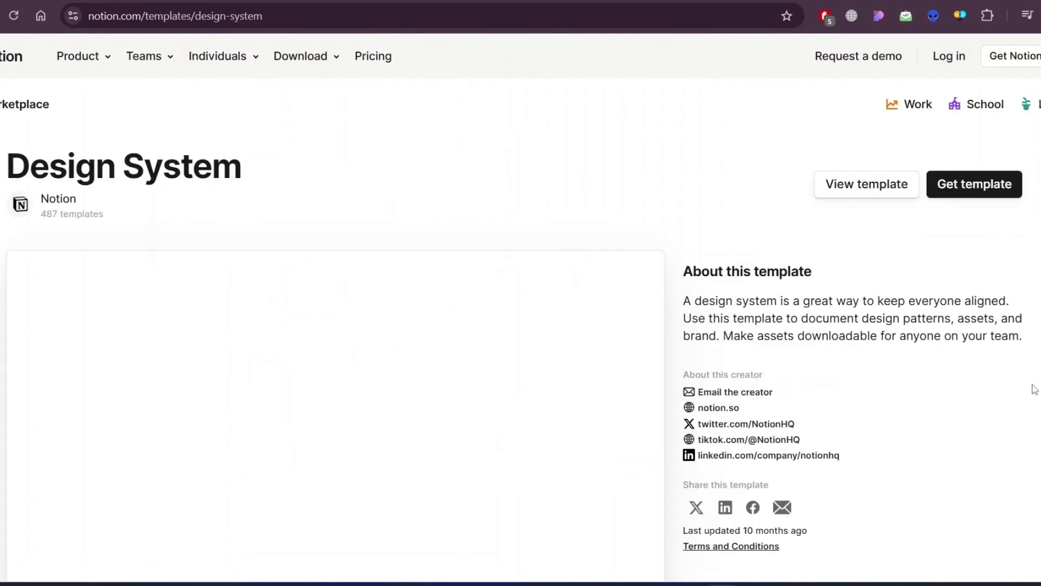
pyautogui.scroll(-2, 852, 372)
pyautogui.hotkey('alt', 'Left')
pyautogui.scroll(-3, 464, 298)
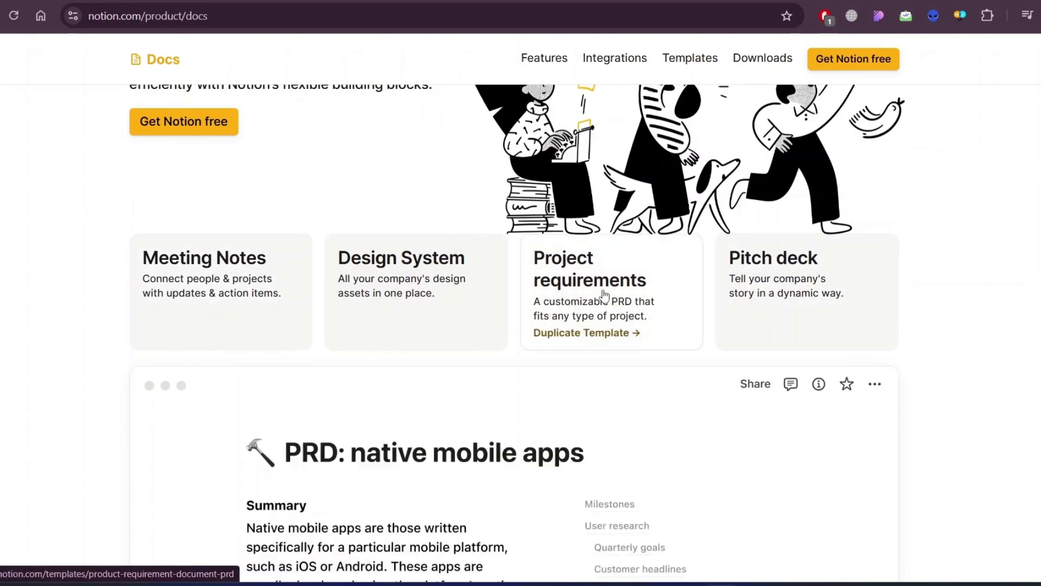
pyautogui.scroll(-3, 465, 298)
pyautogui.scroll(-5, 465, 298)
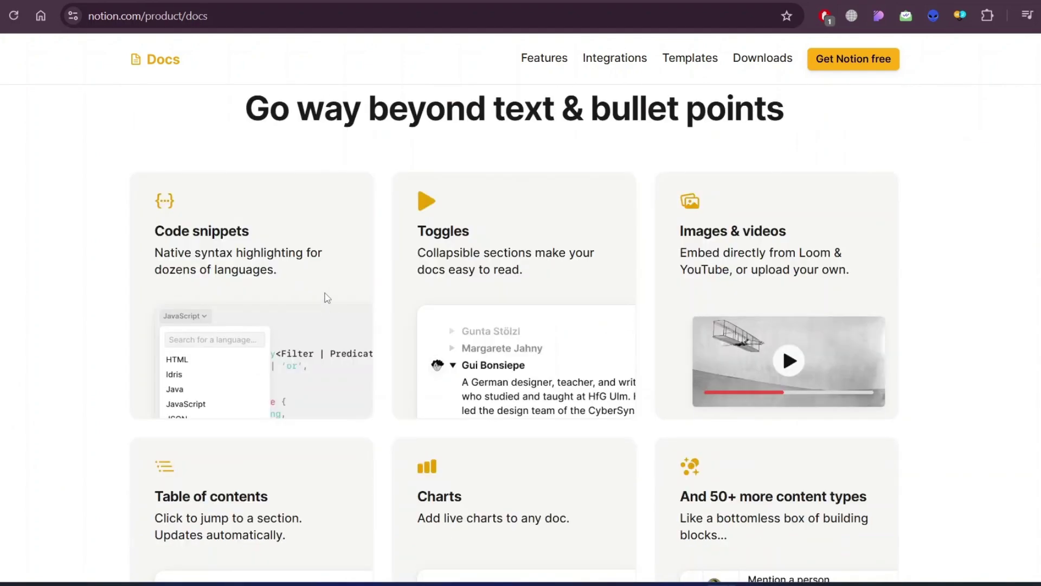
pyautogui.scroll(-5, 316, 274)
pyautogui.scroll(-4, 603, 269)
pyautogui.scroll(-3, 626, 309)
pyautogui.scroll(-5, 625, 309)
pyautogui.scroll(-2, 881, 306)
pyautogui.scroll(-2, 881, 306)
pyautogui.scroll(-4, 882, 306)
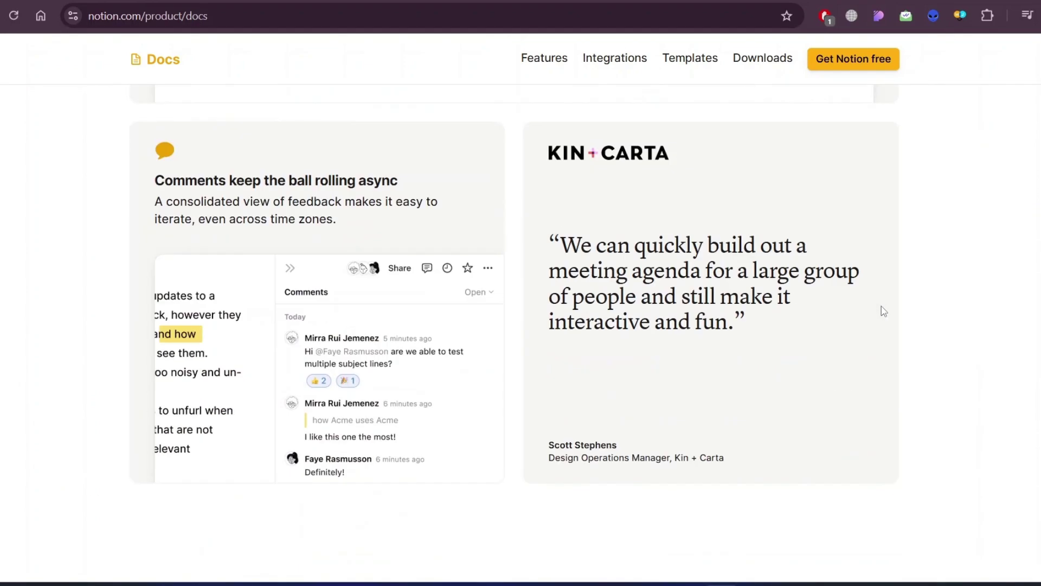
pyautogui.scroll(-2, 881, 306)
pyautogui.scroll(-5, 881, 307)
pyautogui.scroll(-5, 881, 306)
pyautogui.scroll(-5, 880, 307)
pyautogui.scroll(-5, 881, 306)
pyautogui.scroll(-4, 881, 306)
pyautogui.scroll(-5, 881, 306)
pyautogui.scroll(-5, 881, 306)
pyautogui.scroll(-5, 881, 305)
pyautogui.scroll(1, 881, 306)
pyautogui.scroll(-5, 995, 335)
pyautogui.scroll(-5, 995, 334)
pyautogui.scroll(-5, 995, 334)
pyautogui.scroll(-5, 994, 334)
pyautogui.scroll(4, 995, 334)
pyautogui.scroll(-5, 521, 325)
pyautogui.scroll(-5, 520, 326)
pyautogui.scroll(-5, 521, 325)
pyautogui.scroll(-5, 520, 325)
pyautogui.scroll(-3, 521, 325)
# Browse the meeting templates category, then go back to the Notion homepage
pyautogui.rightClick(570, 293)
pyautogui.press('Escape')
pyautogui.scroll(3, 633, 293)
pyautogui.scroll(-2, 633, 293)
pyautogui.click(633, 292)
pyautogui.scroll(-5, 633, 293)
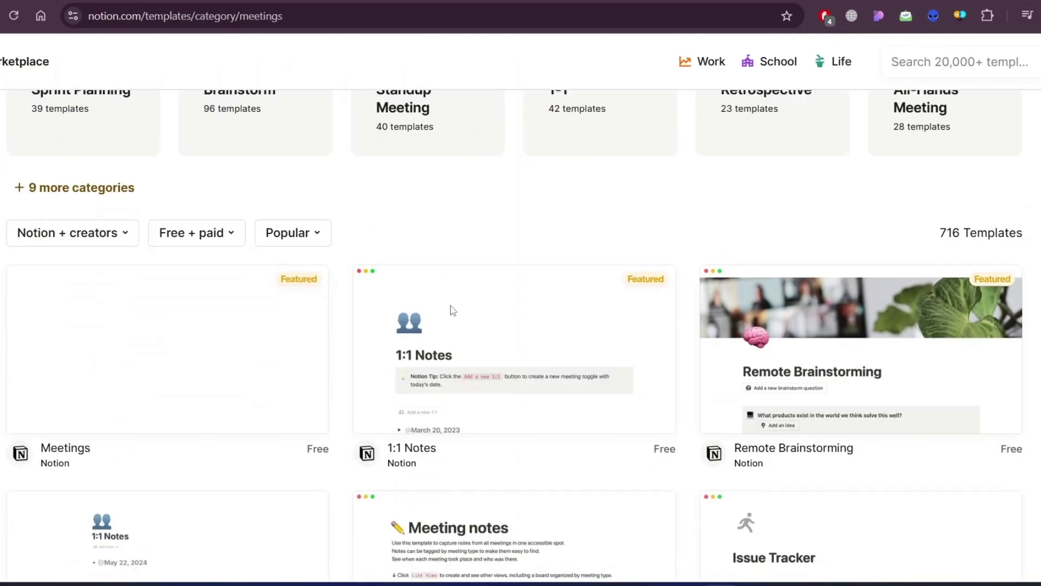
pyautogui.scroll(3, 40, 309)
pyautogui.scroll(-8, 66, 313)
pyautogui.scroll(-5, 67, 313)
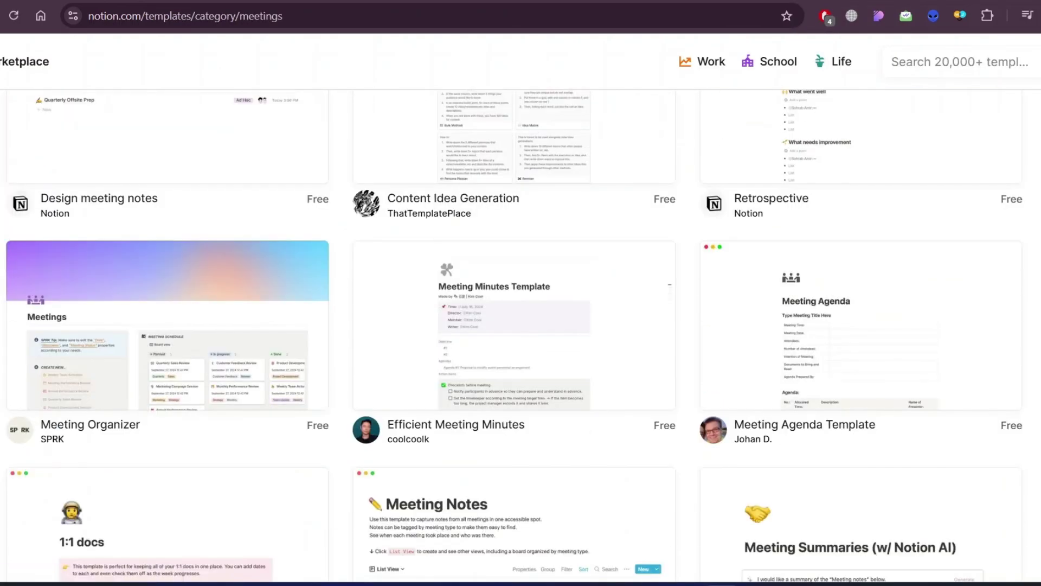
pyautogui.hotkey('alt', 'Left')
pyautogui.scroll(-5, 520, 325)
pyautogui.scroll(-5, 521, 326)
pyautogui.scroll(-8, 521, 325)
pyautogui.scroll(-5, 520, 325)
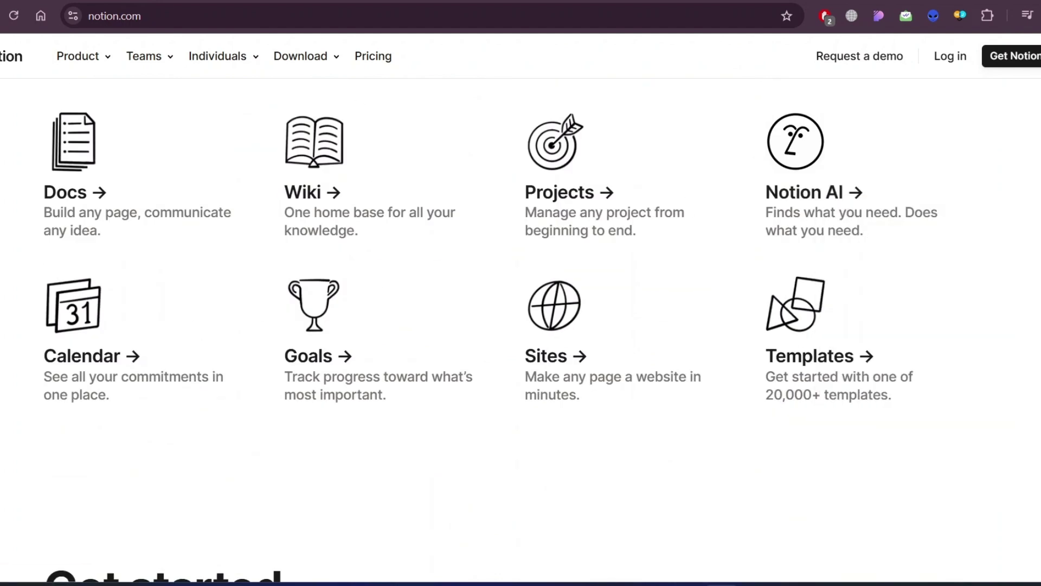
# Open the Notion AI page and scroll its pricing, sources and security sections
pyautogui.click(823, 203)
pyautogui.scroll(-3, 521, 325)
pyautogui.scroll(-5, 889, 235)
pyautogui.scroll(-1, 888, 234)
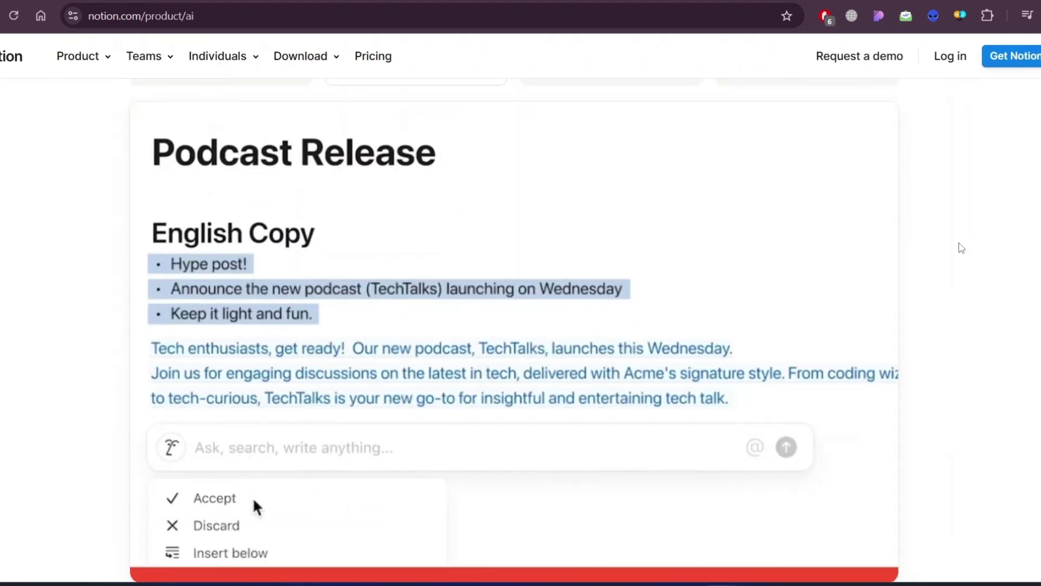
pyautogui.scroll(-3, 960, 249)
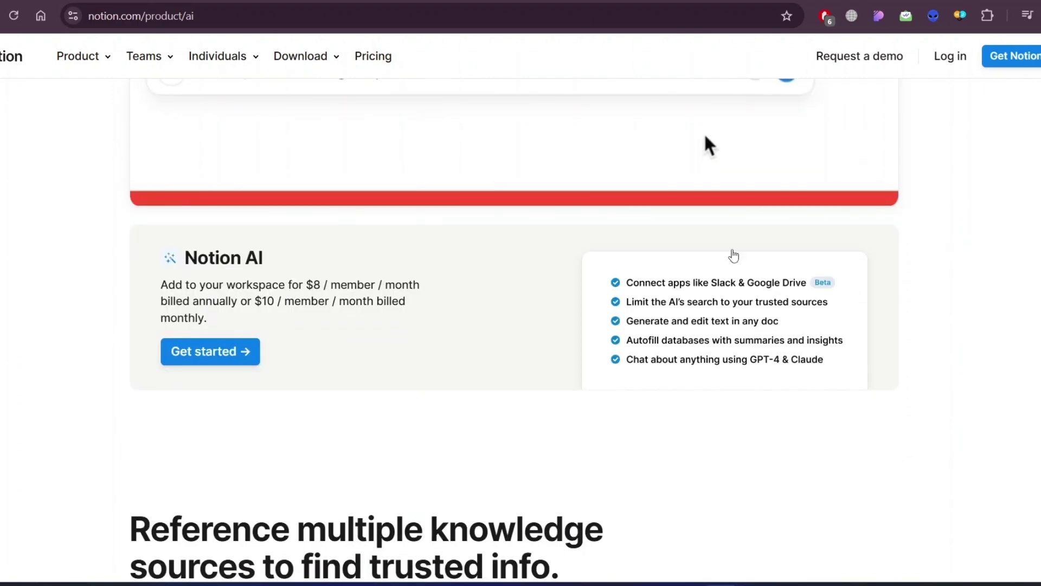
pyautogui.scroll(-4, 960, 249)
pyautogui.scroll(-3, 978, 236)
pyautogui.scroll(-3, 977, 236)
pyautogui.scroll(-3, 978, 236)
pyautogui.scroll(-2, 978, 236)
pyautogui.scroll(-3, 978, 236)
pyautogui.scroll(-5, 945, 301)
pyautogui.scroll(-3, 946, 302)
pyautogui.scroll(-3, 946, 301)
pyautogui.scroll(-3, 946, 300)
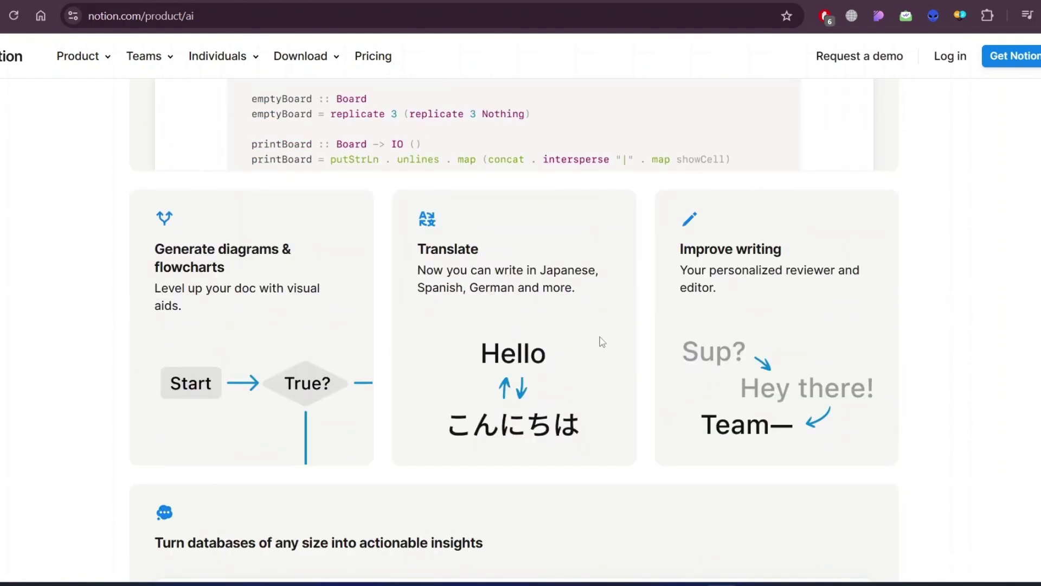
pyautogui.scroll(-3, 994, 329)
pyautogui.scroll(-5, 992, 328)
pyautogui.scroll(-2, 993, 329)
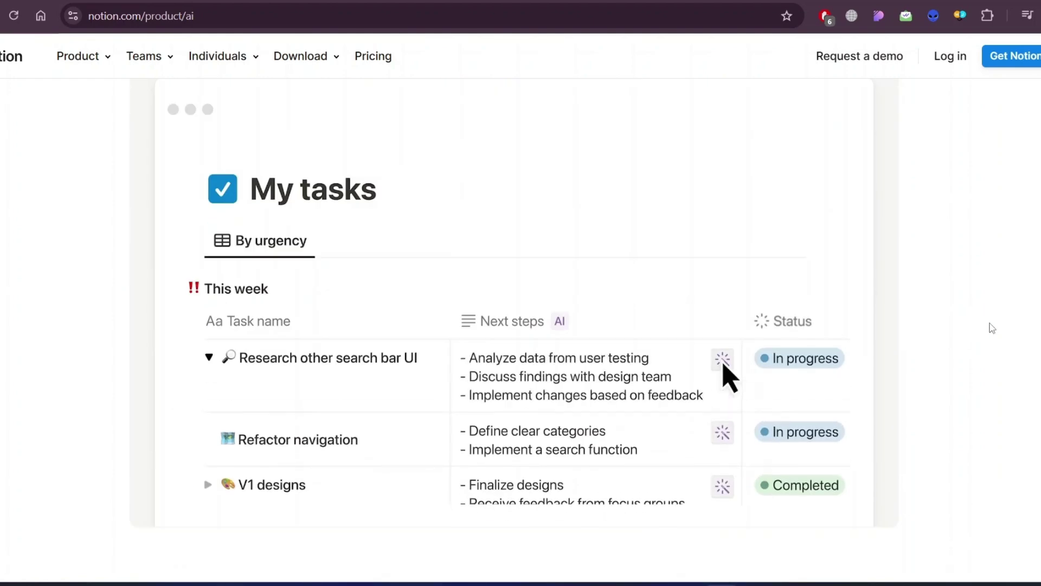
pyautogui.scroll(-6, 992, 327)
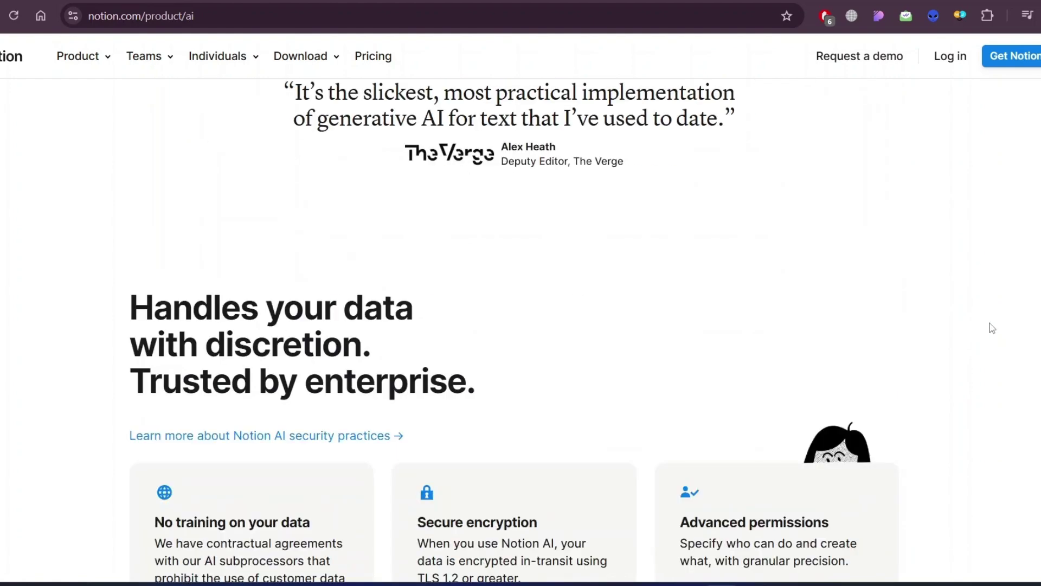
pyautogui.scroll(-4, 991, 328)
pyautogui.scroll(-6, 991, 328)
pyautogui.scroll(-4, 992, 327)
pyautogui.scroll(-3, 992, 328)
pyautogui.scroll(-5, 992, 329)
pyautogui.scroll(3, 991, 328)
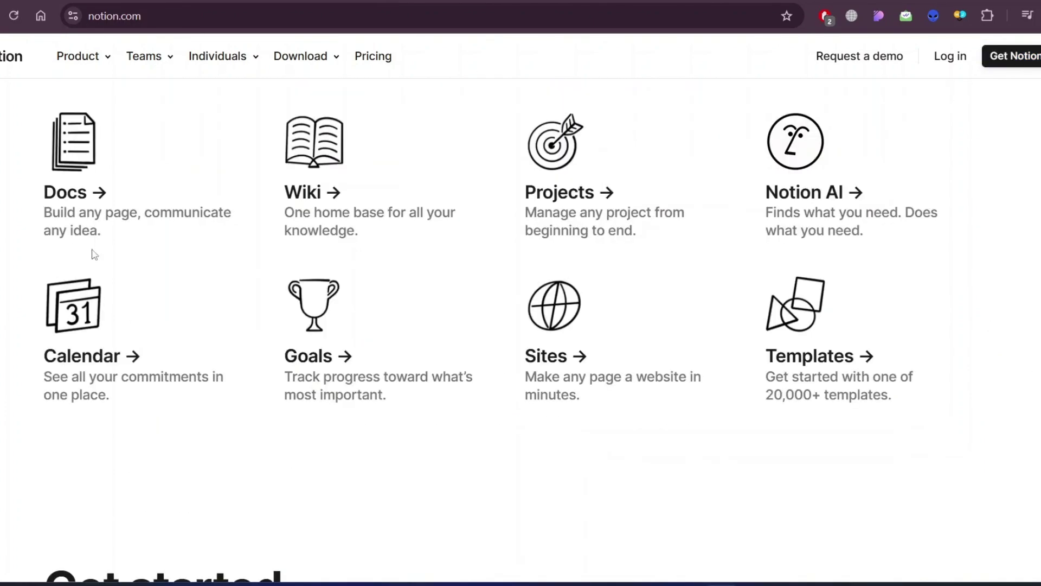
pyautogui.click(560, 192)
pyautogui.scroll(-5, 521, 326)
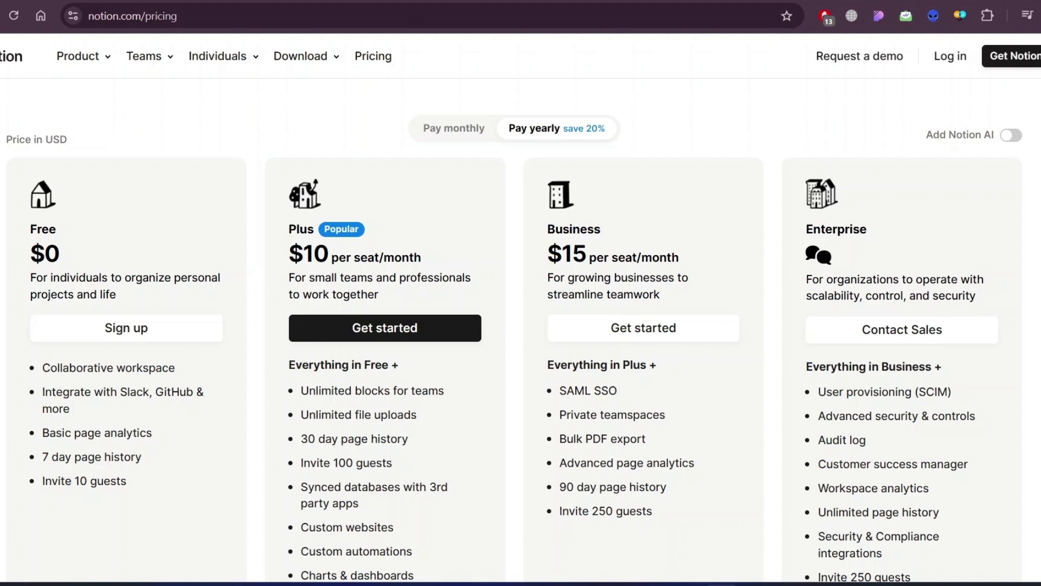
pyautogui.scroll(-5, 690, 329)
pyautogui.scroll(-3, 690, 330)
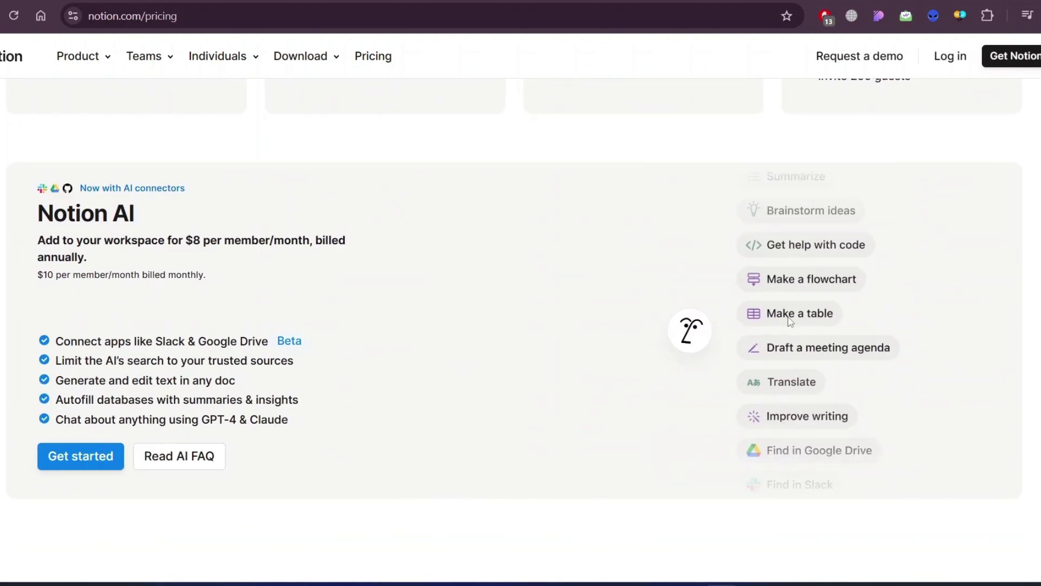
pyautogui.scroll(-5, 936, 350)
pyautogui.scroll(-5, 936, 349)
pyautogui.scroll(-2, 976, 391)
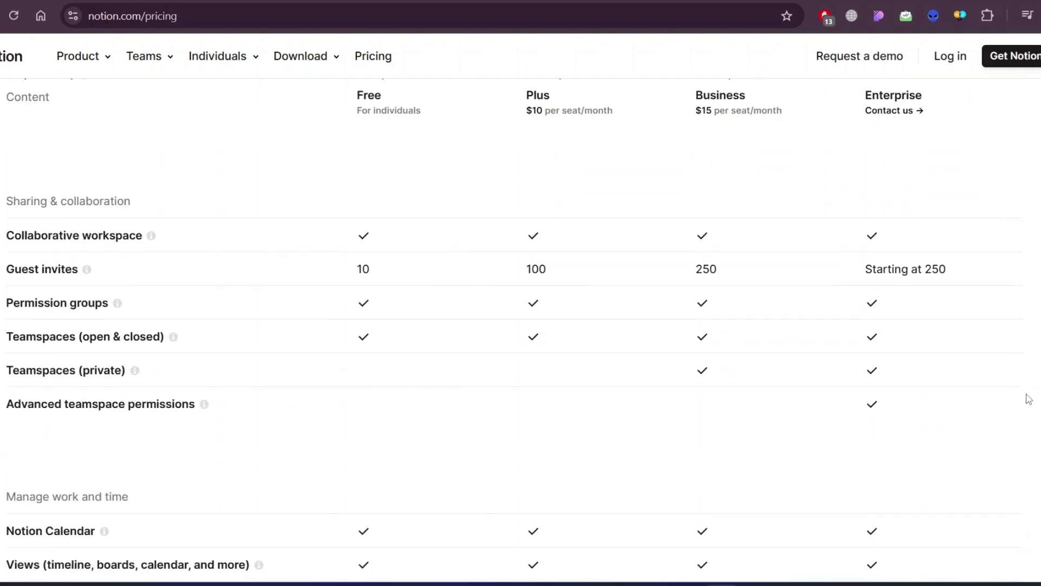
pyautogui.scroll(-8, 1027, 399)
pyautogui.scroll(-8, 1028, 399)
pyautogui.scroll(-8, 1027, 399)
pyautogui.scroll(-8, 1027, 399)
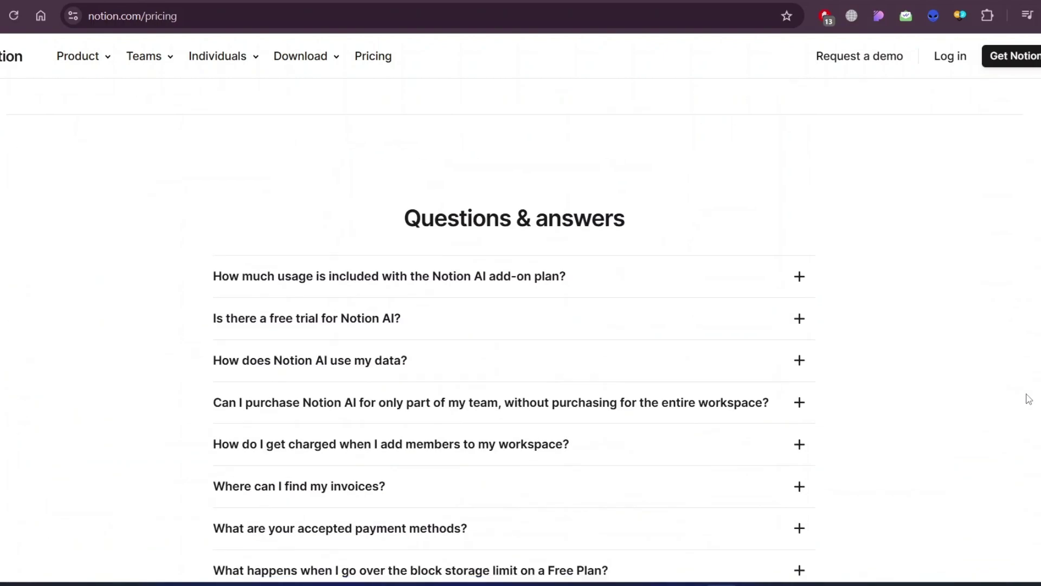
pyautogui.scroll(-8, 1027, 399)
pyautogui.scroll(-5, 1027, 399)
pyautogui.scroll(10, 1027, 399)
pyautogui.scroll(8, 1027, 421)
pyautogui.scroll(10, 1027, 422)
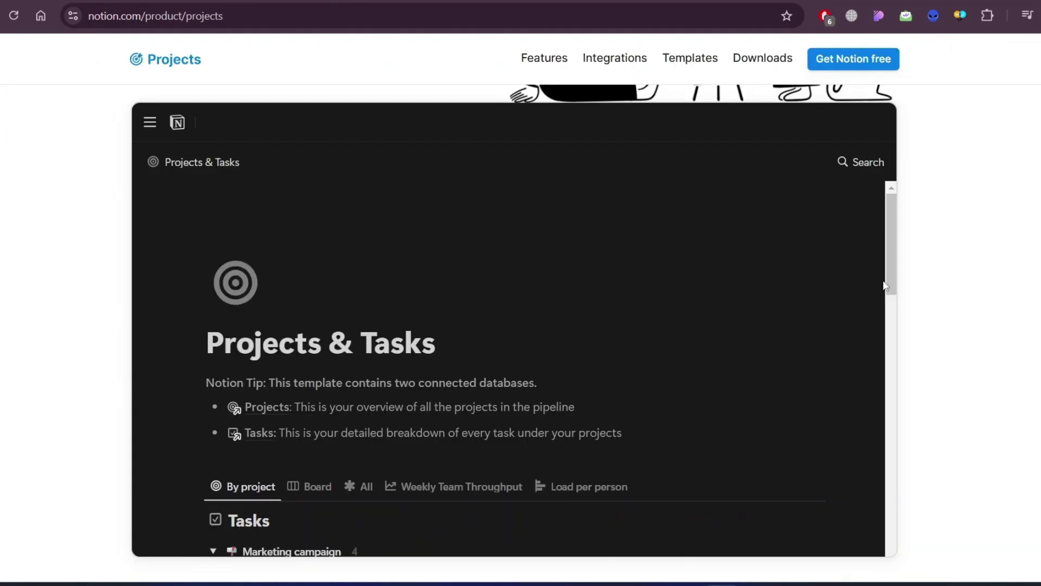
pyautogui.moveTo(889, 245); pyautogui.dragTo(889, 445)
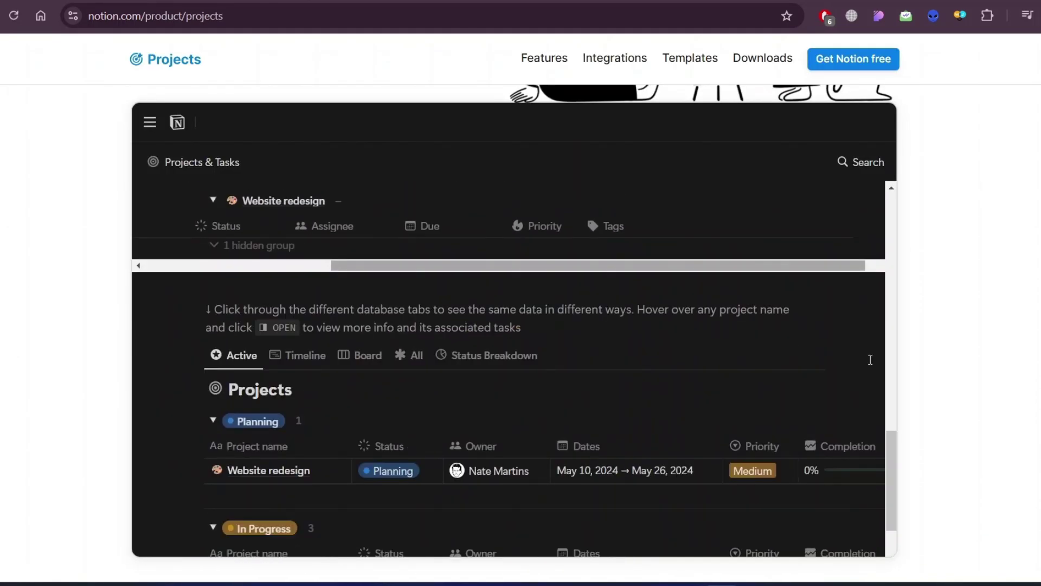
pyautogui.scroll(-5, 873, 360)
pyautogui.scroll(5, 872, 359)
pyautogui.moveTo(731, 460); pyautogui.dragTo(572, 460)
pyautogui.scroll(-10, 944, 366)
pyautogui.scroll(-5, 943, 366)
pyautogui.scroll(-3, 944, 366)
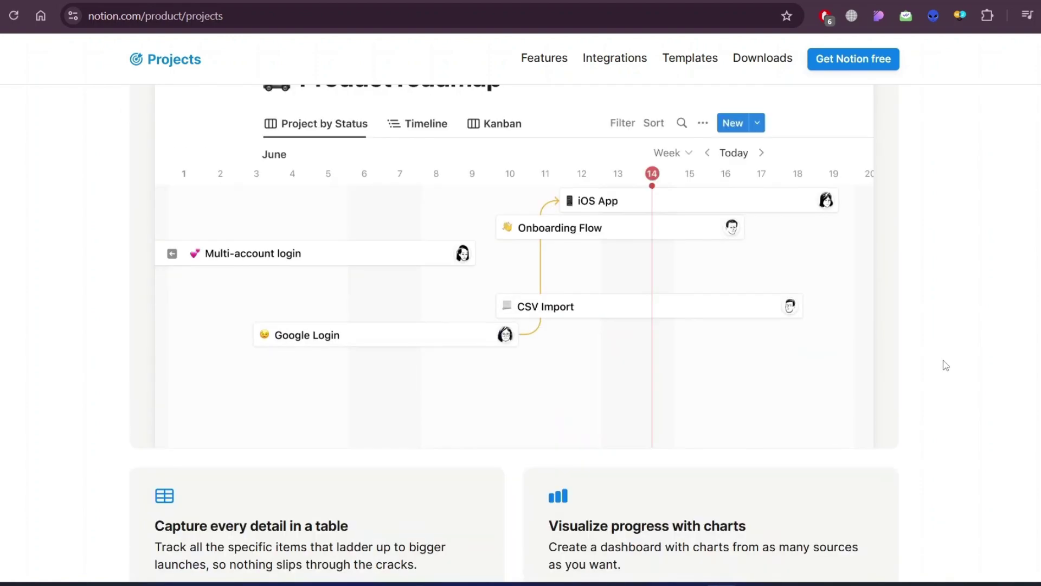
pyautogui.scroll(-5, 945, 366)
pyautogui.scroll(-5, 946, 366)
pyautogui.scroll(-5, 1003, 314)
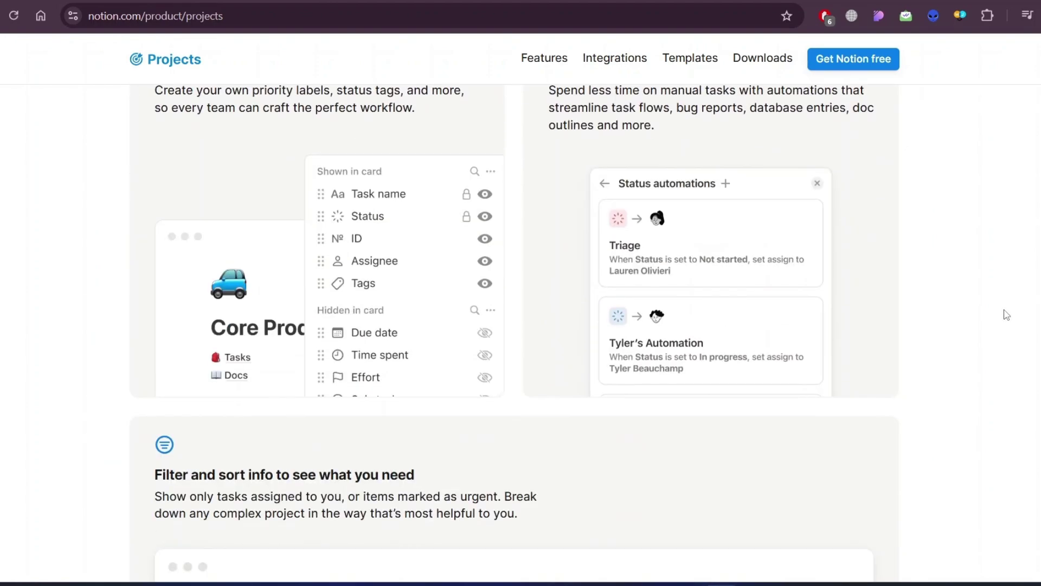
pyautogui.scroll(-5, 1003, 314)
pyautogui.scroll(-3, 1003, 314)
pyautogui.scroll(-4, 1003, 314)
pyautogui.scroll(-4, 1006, 314)
pyautogui.scroll(-3, 1005, 314)
pyautogui.scroll(-6, 965, 287)
pyautogui.scroll(-2, 965, 287)
pyautogui.scroll(-4, 966, 286)
pyautogui.scroll(-4, 966, 286)
pyautogui.scroll(-5, 965, 286)
pyautogui.scroll(-3, 966, 287)
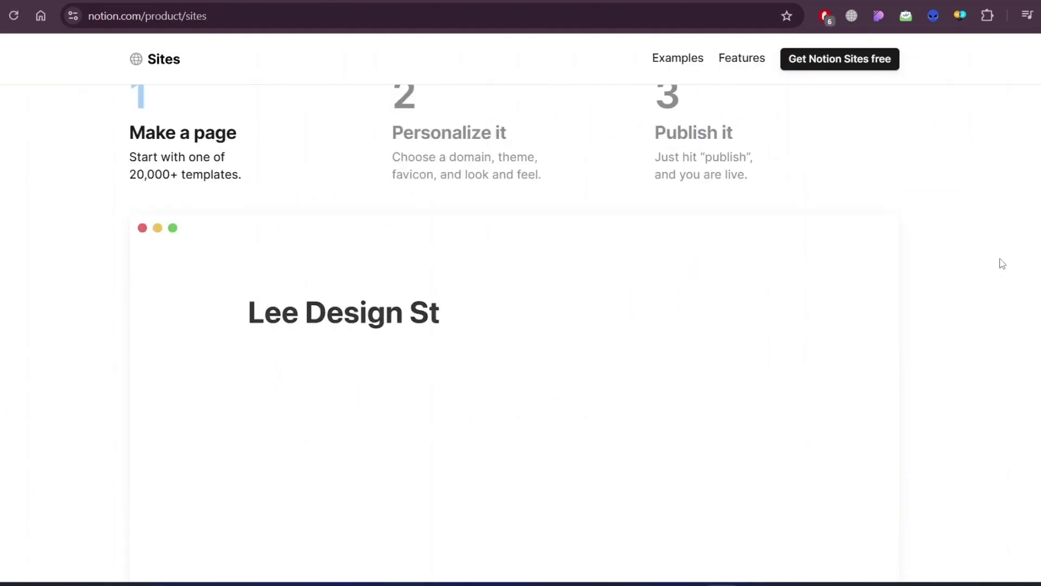
pyautogui.scroll(-2, 1002, 264)
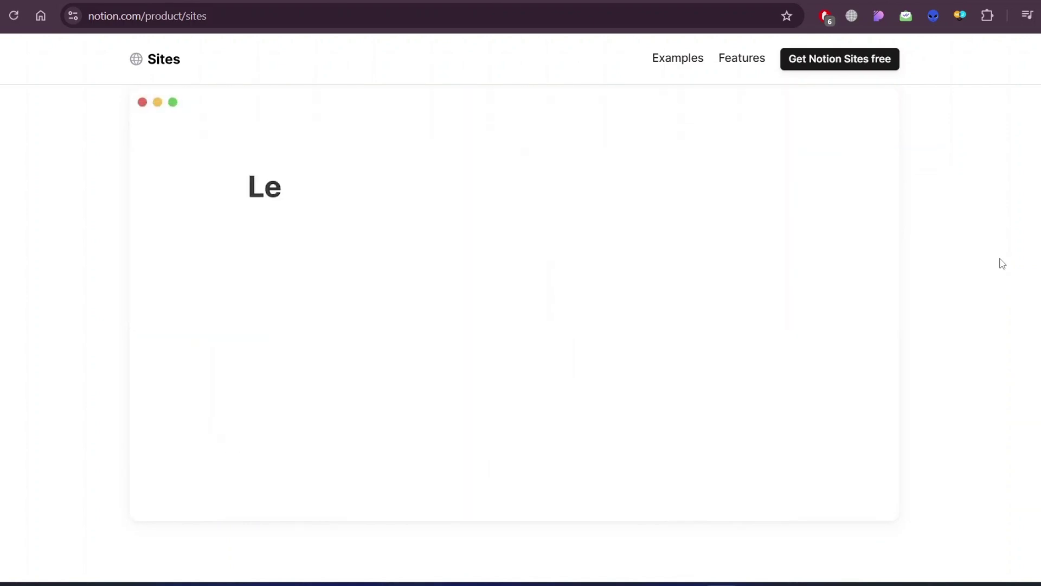
pyautogui.scroll(-5, 1002, 264)
pyautogui.scroll(-2, 1003, 264)
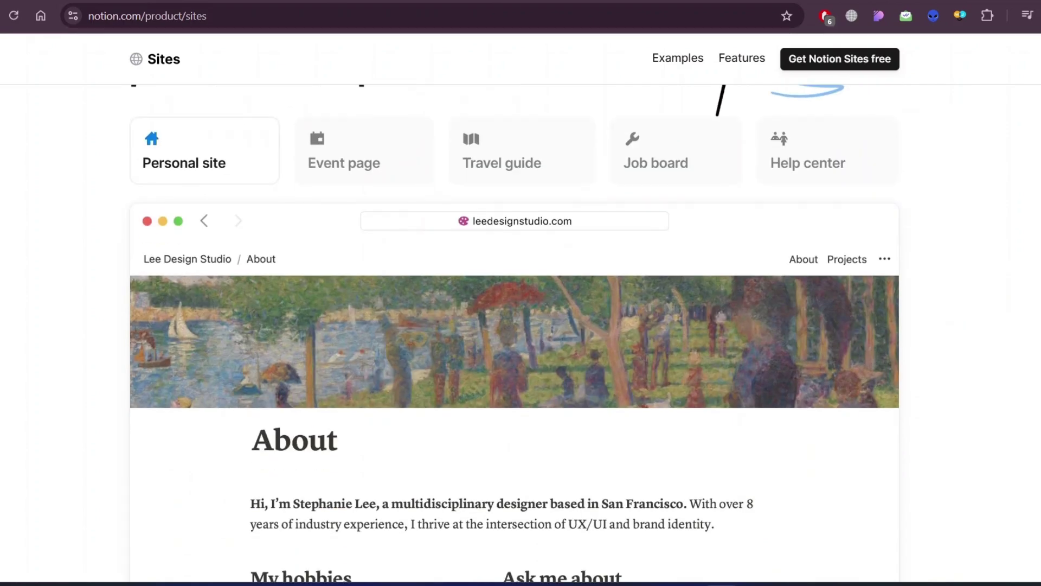
pyautogui.scroll(-1, 1003, 263)
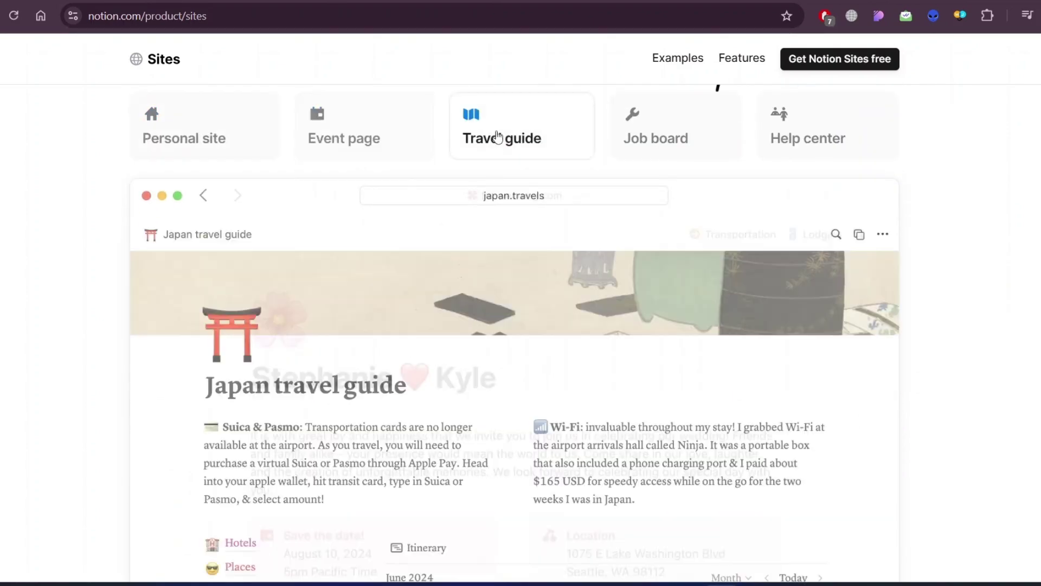
pyautogui.scroll(-6, 222, 143)
pyautogui.scroll(-6, 488, 293)
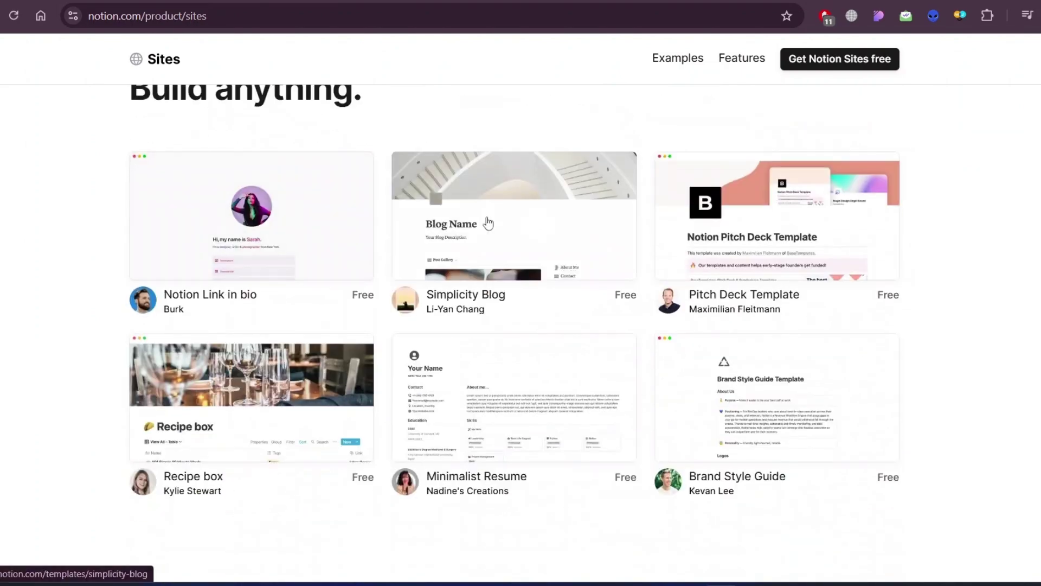
pyautogui.scroll(-6, 969, 226)
pyautogui.scroll(-3, 969, 226)
pyautogui.scroll(-6, 969, 227)
pyautogui.scroll(-6, 969, 226)
pyautogui.scroll(-5, 969, 227)
pyautogui.scroll(3, 969, 227)
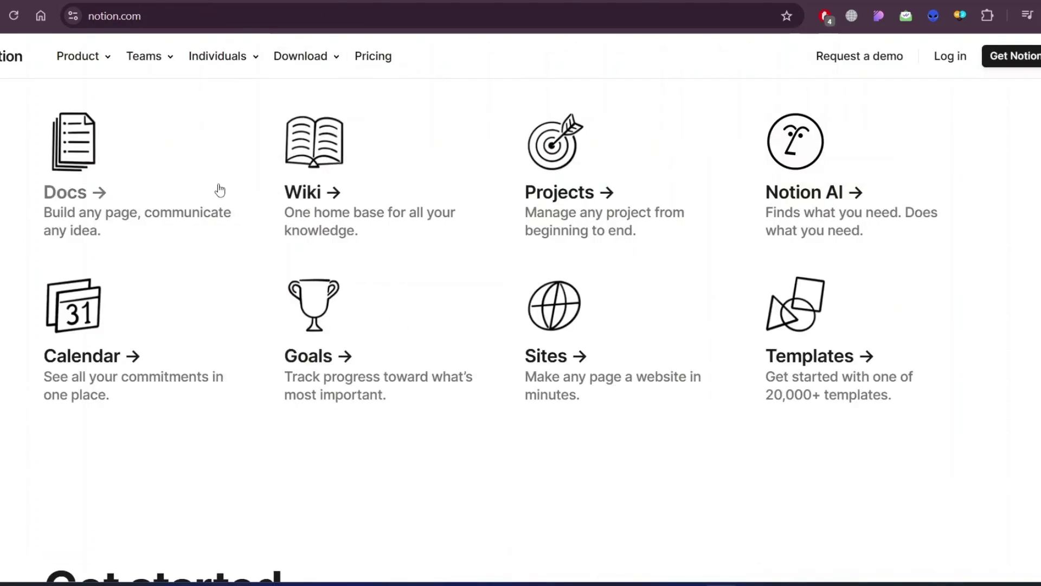
# Open the Notion Calendar page and scroll through its integration and multi-calendar features
pyautogui.rightClick(85, 356)
pyautogui.click(85, 355)
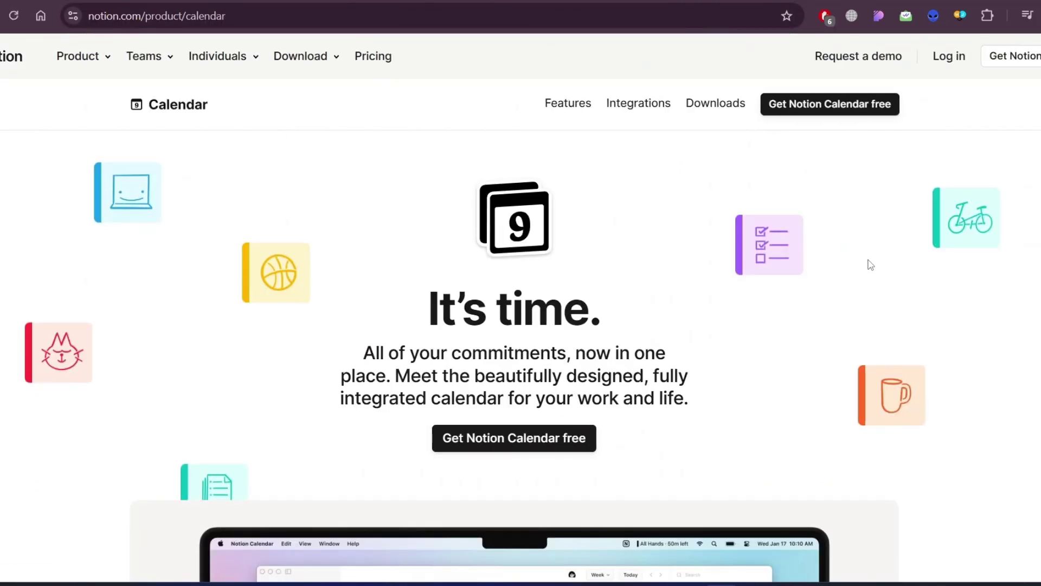
pyautogui.scroll(-3, 869, 265)
pyautogui.scroll(-3, 869, 264)
pyautogui.scroll(1, 936, 326)
pyautogui.scroll(-1, 980, 329)
pyautogui.scroll(-10, 980, 330)
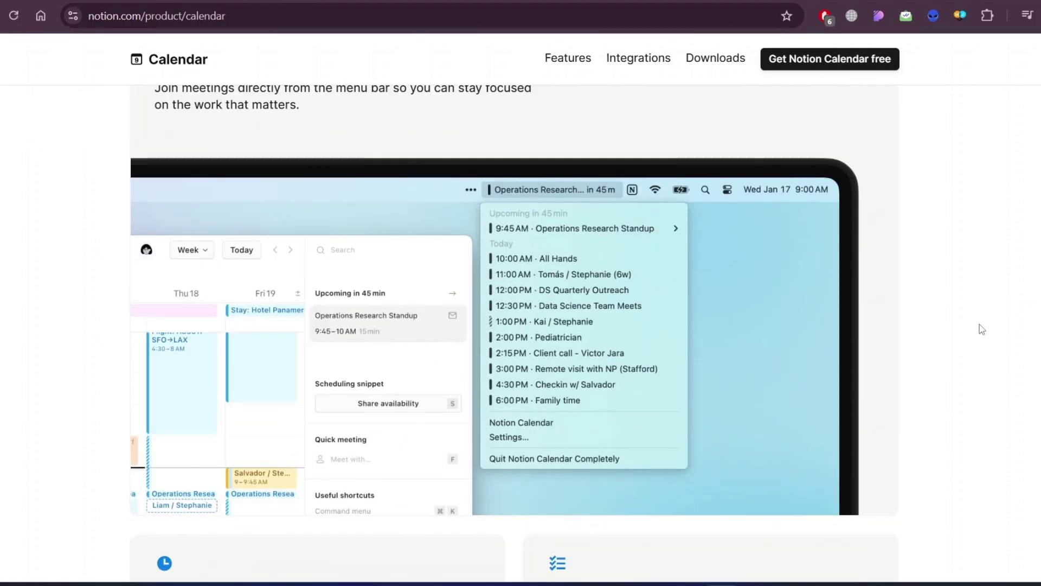
pyautogui.scroll(-5, 981, 330)
pyautogui.scroll(-3, 981, 330)
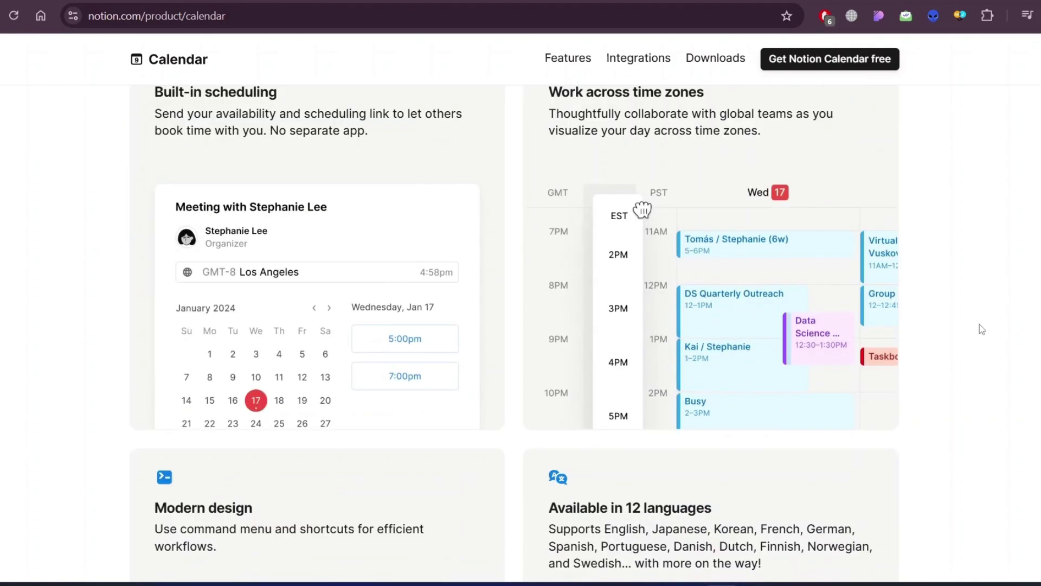
pyautogui.scroll(-5, 981, 329)
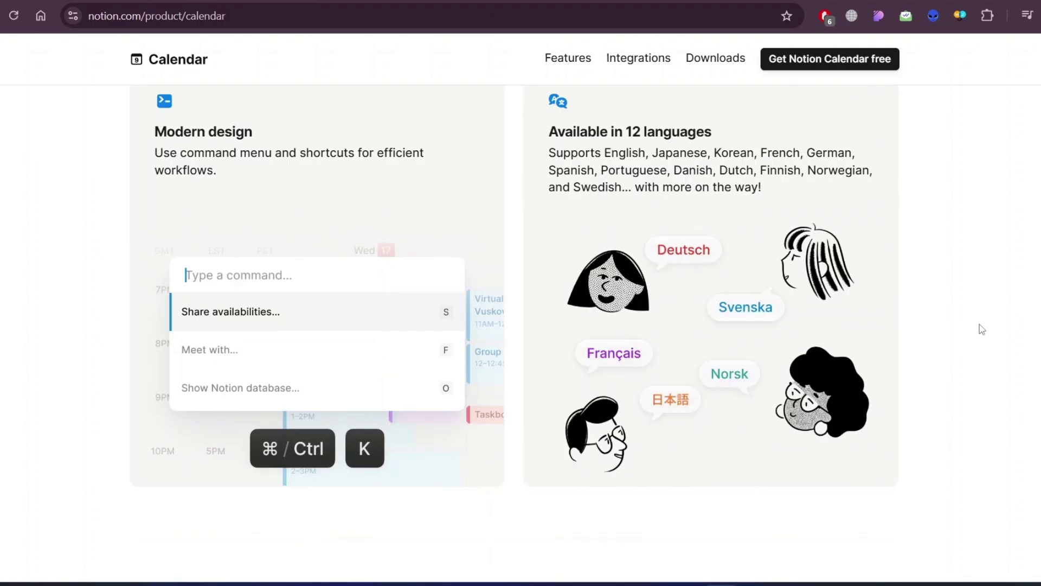
pyautogui.scroll(-8, 981, 329)
pyautogui.scroll(-4, 980, 329)
pyautogui.scroll(-3, 981, 329)
pyautogui.scroll(-4, 981, 329)
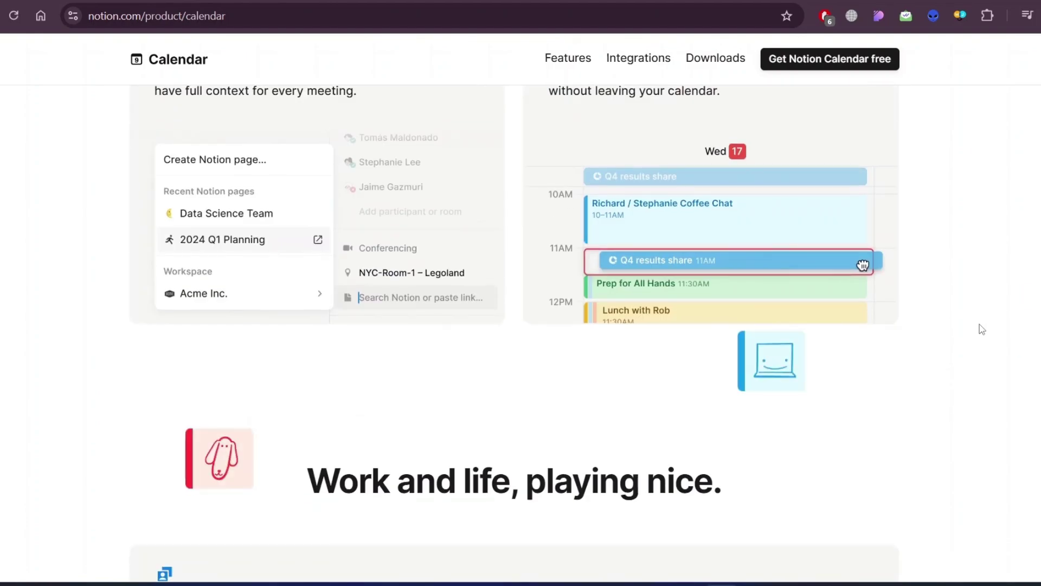
pyautogui.scroll(-8, 981, 328)
pyautogui.scroll(-3, 981, 328)
pyautogui.scroll(-5, 980, 329)
pyautogui.scroll(-4, 981, 328)
pyautogui.scroll(-5, 981, 329)
pyautogui.scroll(-1, 981, 329)
pyautogui.scroll(6, 982, 328)
pyautogui.scroll(6, 981, 330)
pyautogui.scroll(-3, 809, 361)
pyautogui.scroll(-6, 808, 361)
pyautogui.scroll(-3, 808, 361)
pyautogui.scroll(15, 809, 362)
pyautogui.scroll(-8, 822, 374)
pyautogui.scroll(-6, 822, 374)
pyautogui.scroll(-6, 832, 382)
pyautogui.scroll(8, 832, 381)
pyautogui.scroll(6, 832, 380)
# Open Teams > Product and browse the Roadmap board, project doc and Import dialog demos
pyautogui.click(143, 56)
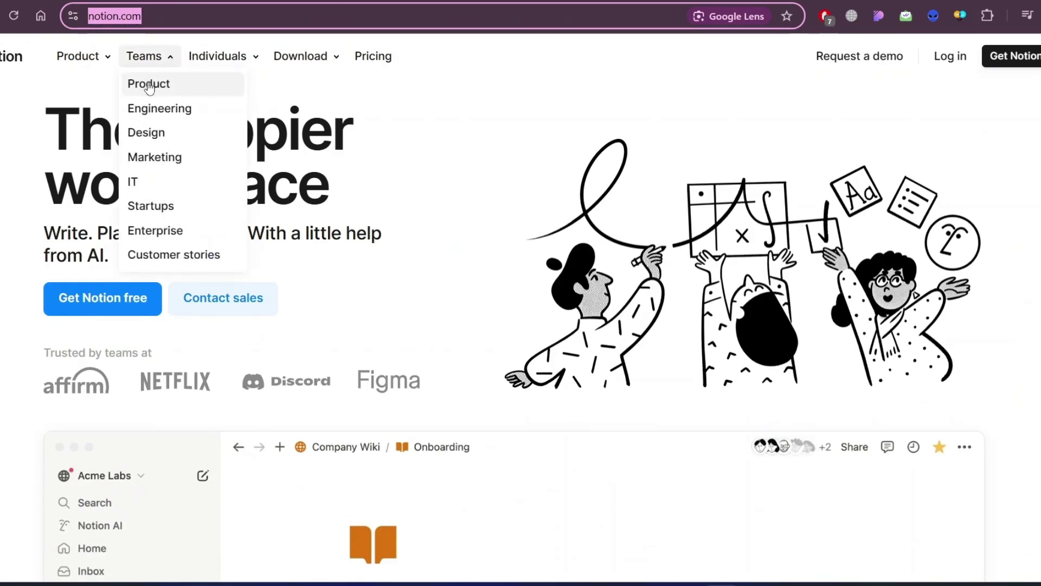
pyautogui.click(147, 84)
pyautogui.scroll(-5, 366, 244)
pyautogui.scroll(-3, 566, 270)
pyautogui.scroll(-8, 566, 272)
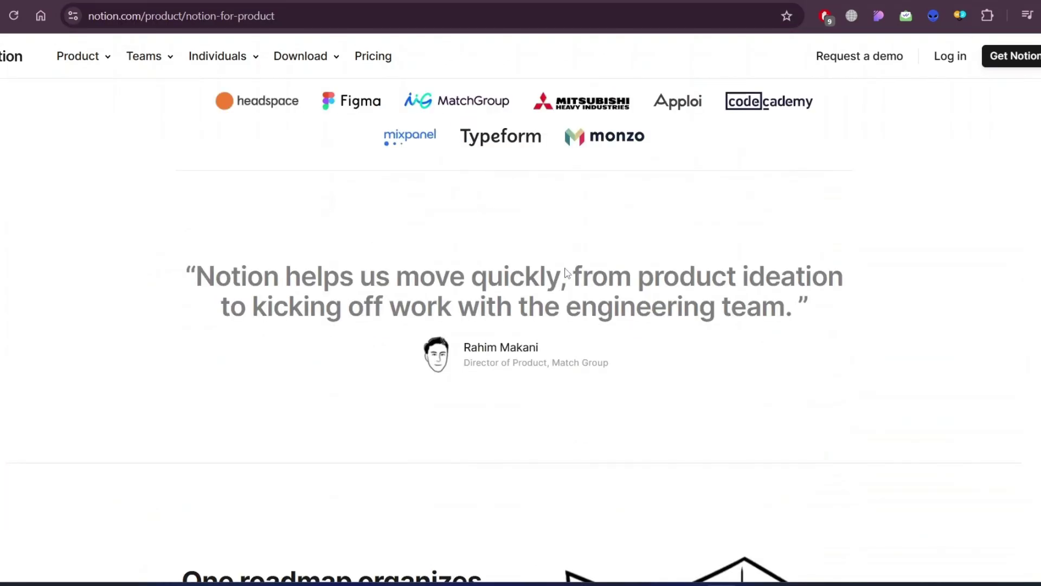
pyautogui.scroll(-6, 566, 271)
pyautogui.scroll(-2, 566, 272)
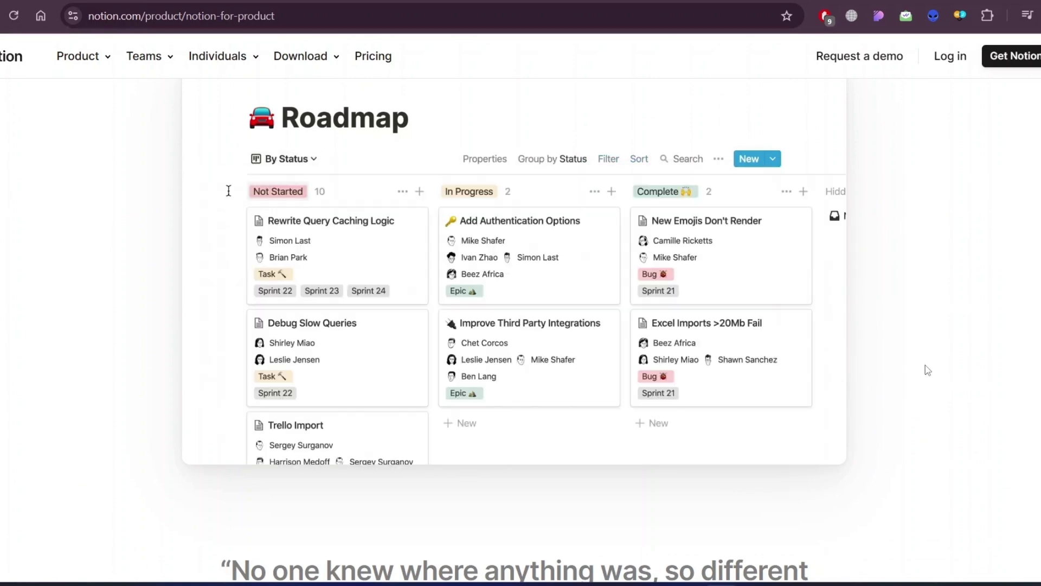
pyautogui.scroll(-5, 928, 371)
pyautogui.scroll(-5, 927, 370)
pyautogui.scroll(-5, 927, 370)
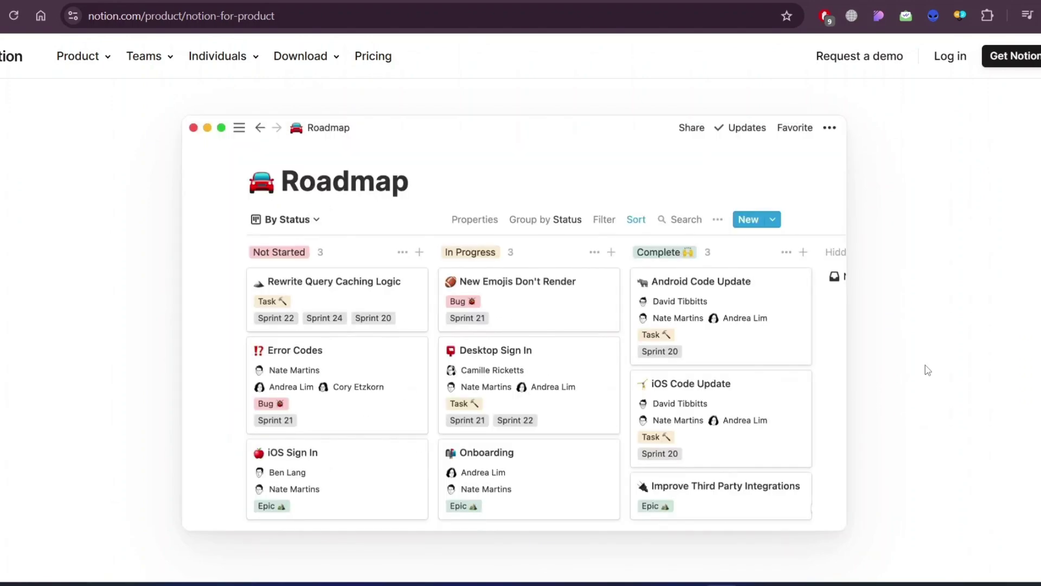
pyautogui.scroll(-5, 924, 365)
pyautogui.scroll(-5, 924, 366)
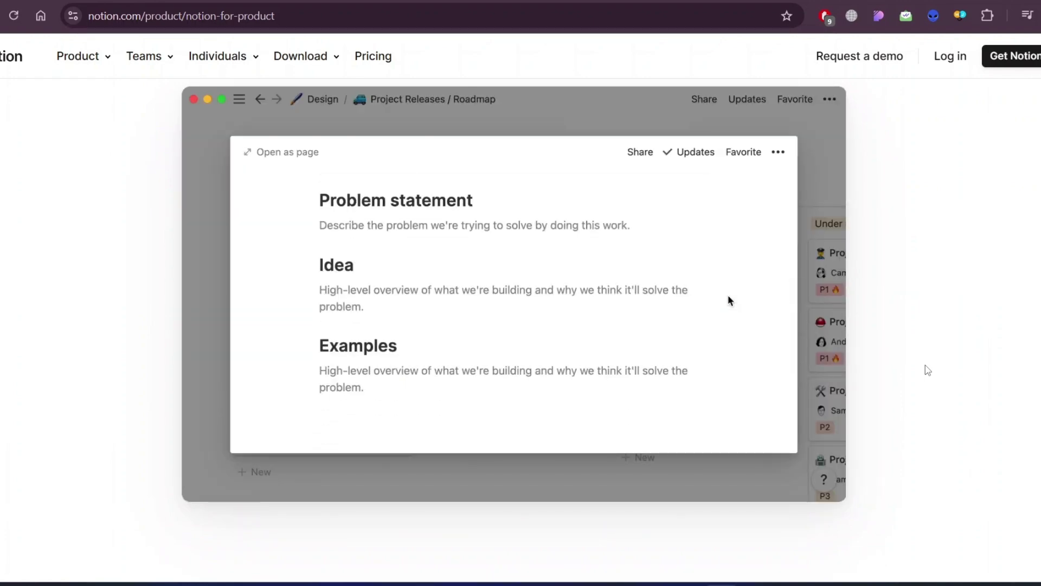
pyautogui.scroll(-5, 925, 365)
pyautogui.scroll(-2, 925, 366)
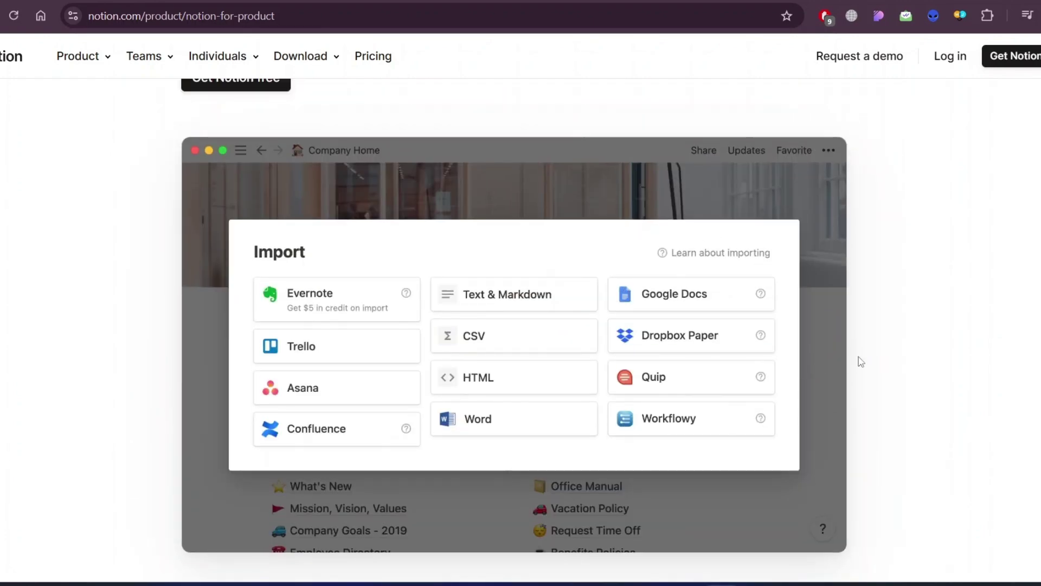
pyautogui.scroll(-3, 925, 366)
pyautogui.scroll(-8, 925, 366)
pyautogui.scroll(11, 924, 366)
# Open Teams > Design and browse the Design Wiki, Client Projects and Nike Project Spec demos
pyautogui.moveTo(149, 56)
pyautogui.click(155, 132)
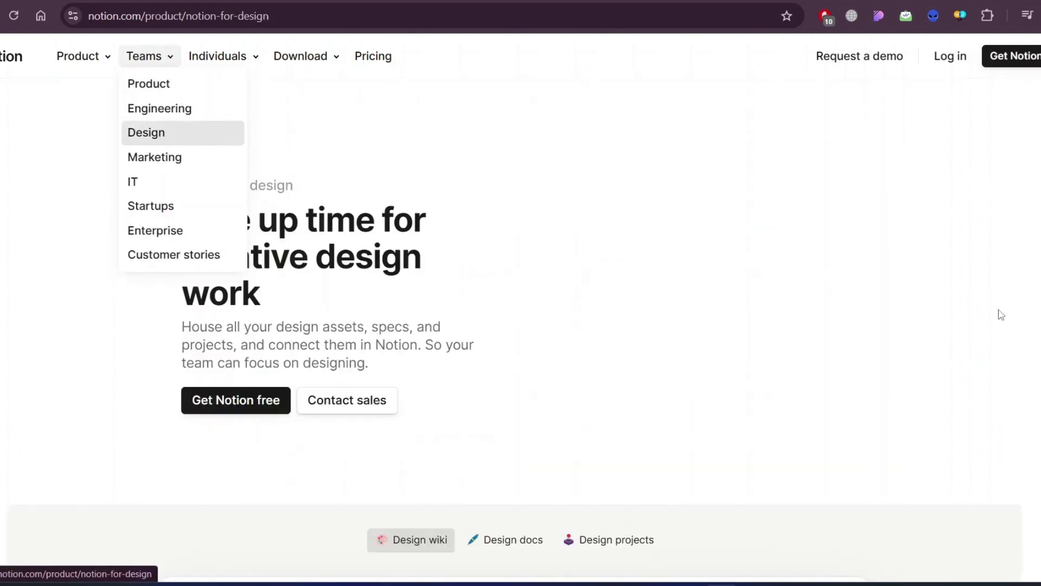
pyautogui.scroll(-4, 992, 311)
pyautogui.scroll(-5, 992, 312)
pyautogui.scroll(-5, 520, 325)
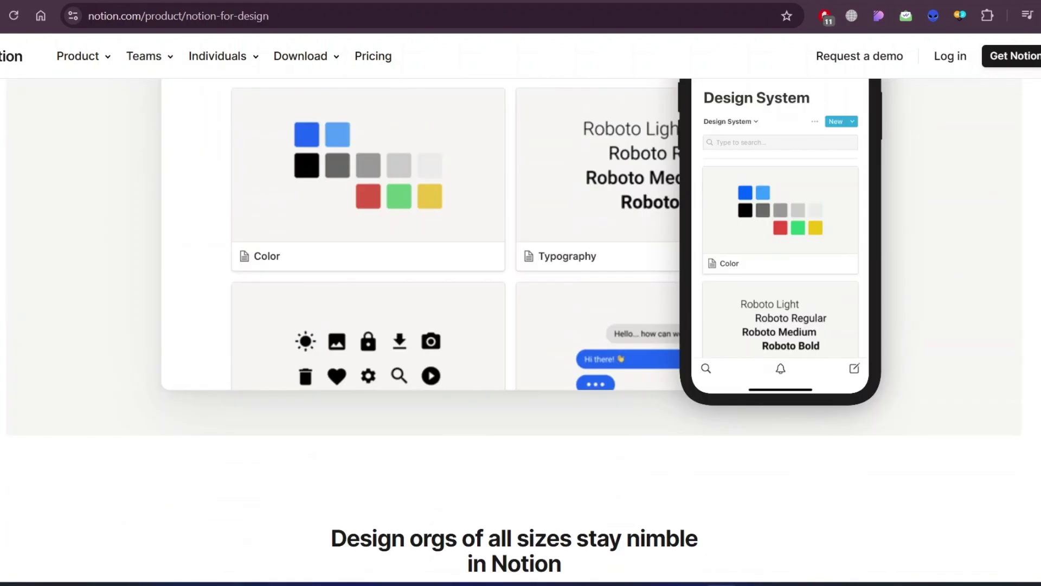
pyautogui.scroll(4, 521, 325)
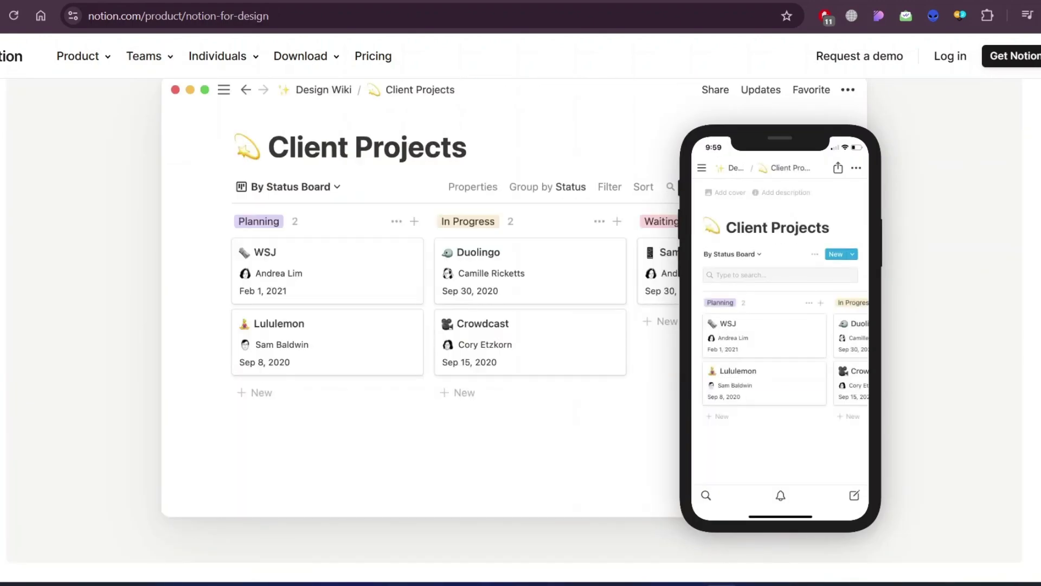
pyautogui.scroll(-5, 520, 326)
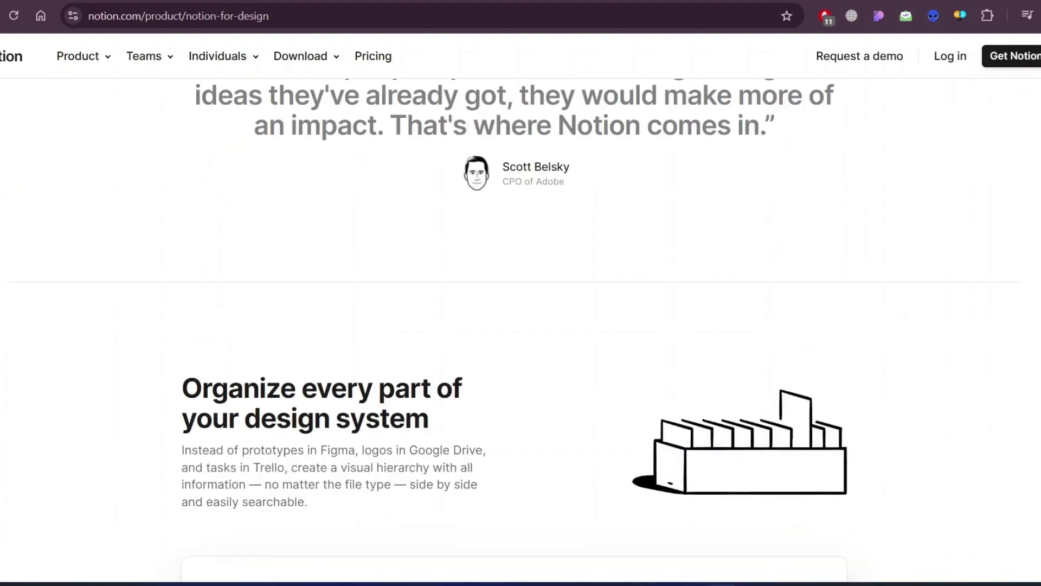
pyautogui.scroll(4, 521, 325)
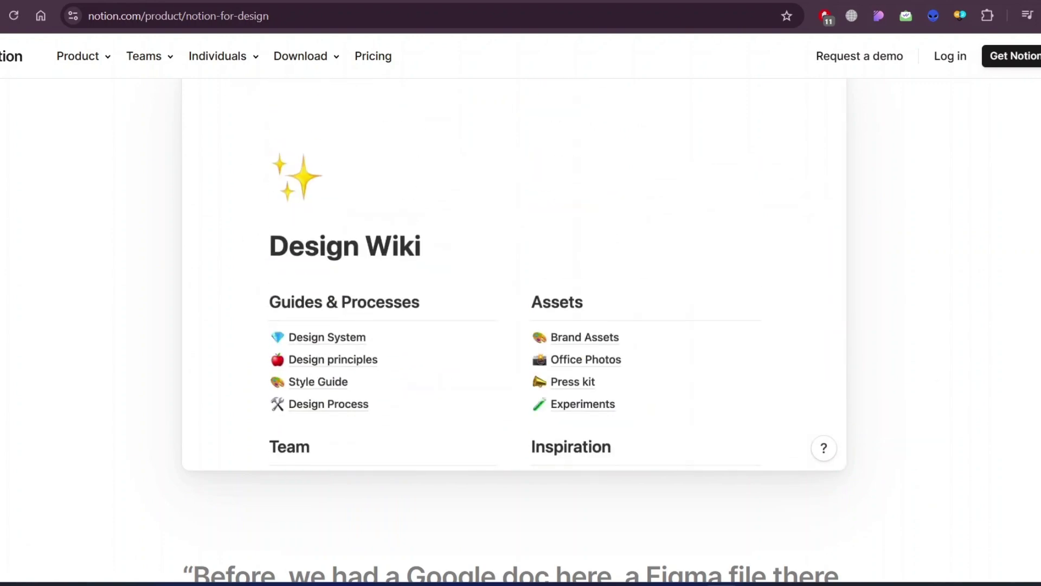
pyautogui.scroll(-5, 521, 325)
pyautogui.scroll(-4, 521, 325)
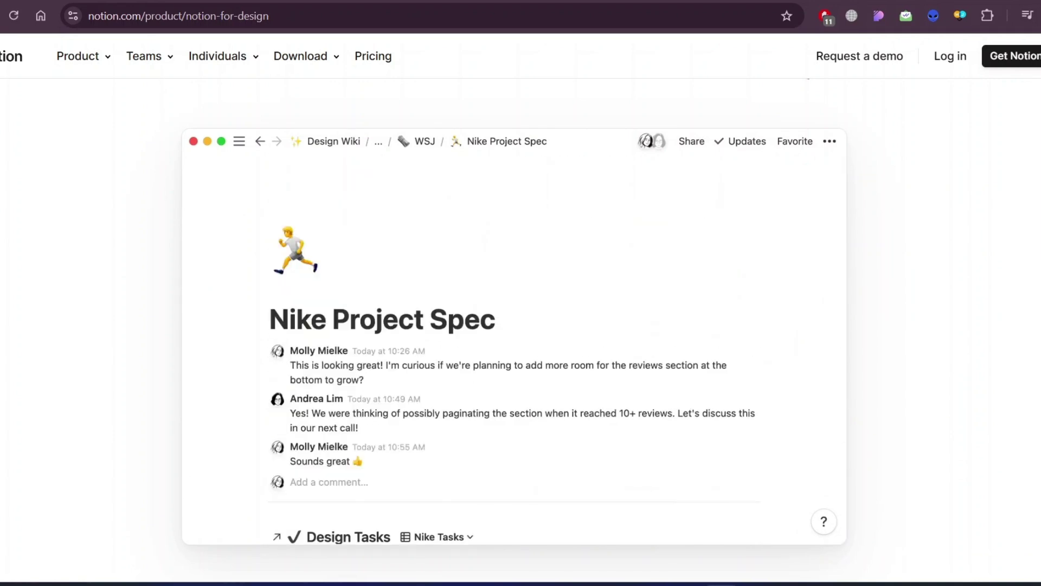
pyautogui.scroll(-8, 520, 326)
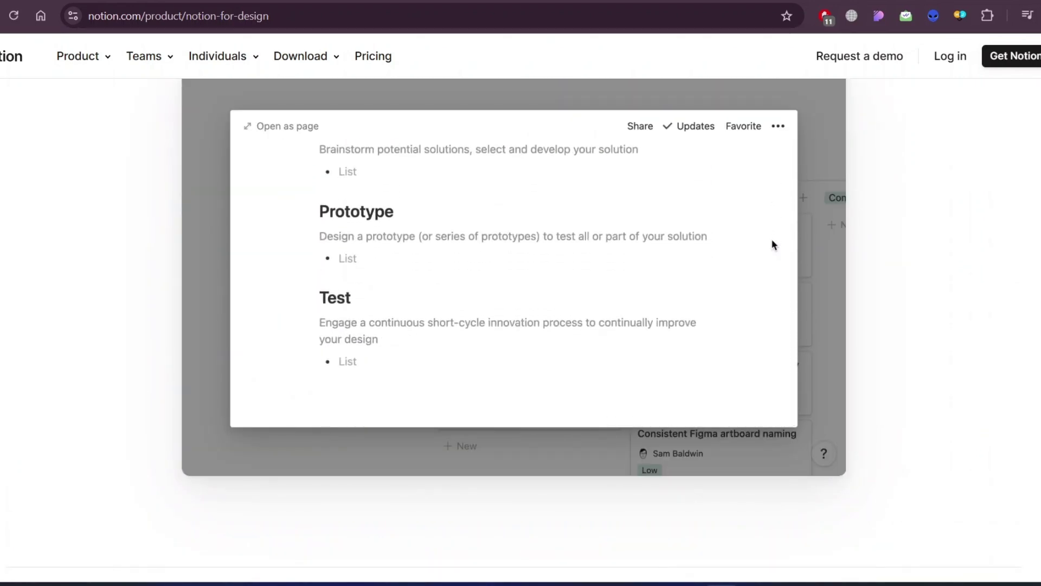
pyautogui.scroll(-10, 521, 326)
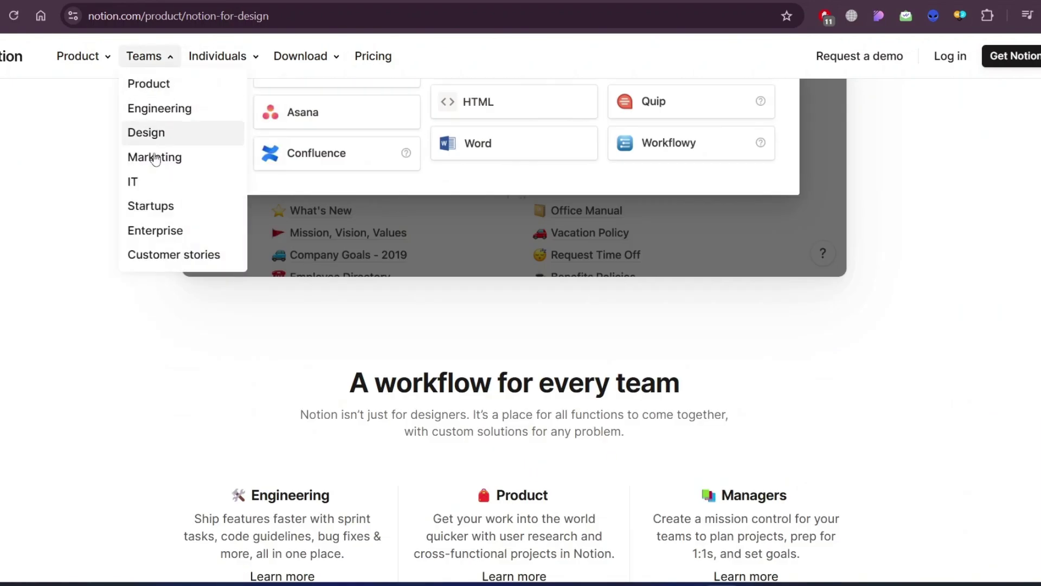
# Open notion.com/product and browse past the pricing cards to 'Find everything. Instantly.'
pyautogui.click(78, 55)
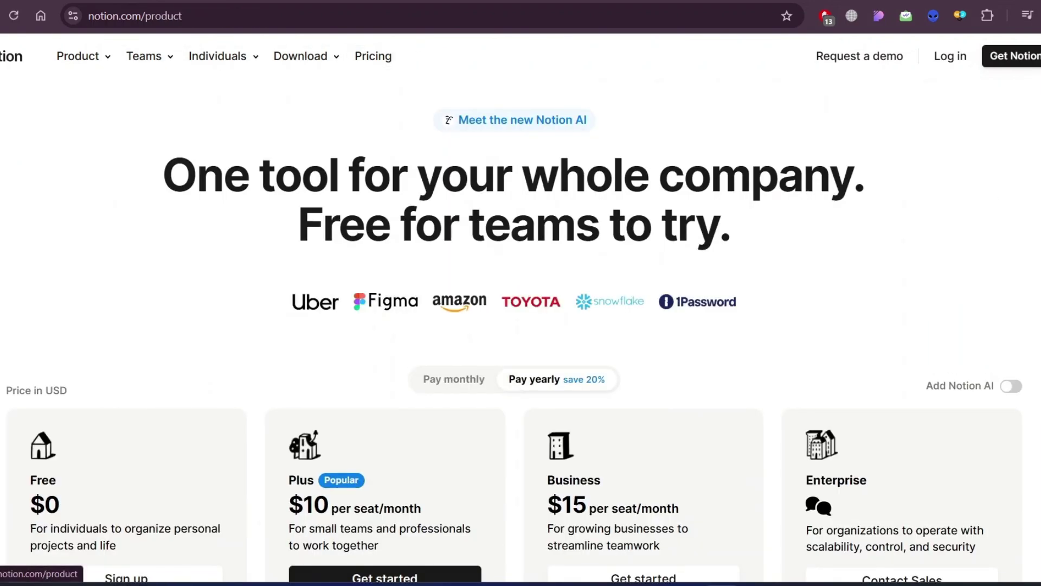
pyautogui.scroll(-5, 895, 244)
pyautogui.scroll(-5, 1018, 274)
pyautogui.scroll(-3, 1019, 274)
pyautogui.scroll(-3, 1019, 275)
pyautogui.scroll(-5, 1019, 273)
pyautogui.scroll(-4, 1019, 274)
pyautogui.scroll(-1, 1019, 274)
pyautogui.scroll(-4, 1020, 275)
pyautogui.scroll(-5, 1019, 274)
pyautogui.scroll(-3, 1019, 275)
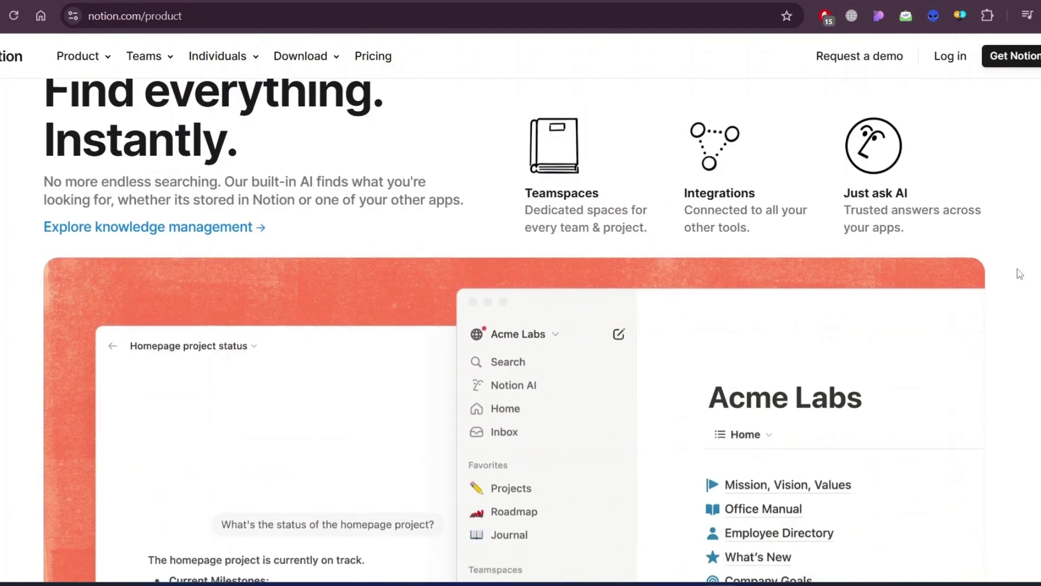
pyautogui.scroll(-3, 1020, 274)
pyautogui.scroll(-4, 1019, 274)
pyautogui.scroll(-5, 1019, 273)
pyautogui.scroll(-3, 1019, 274)
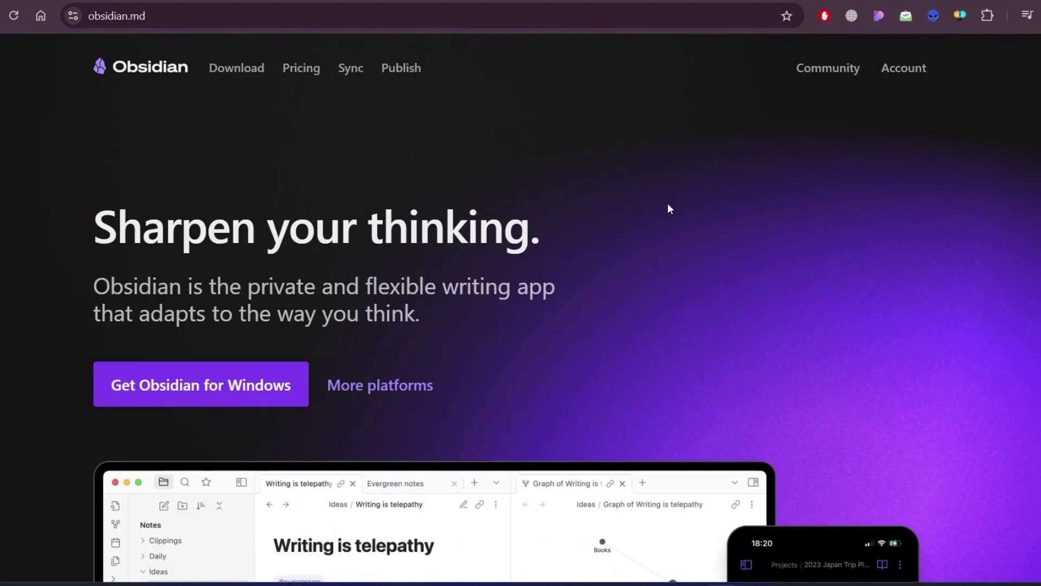
pyautogui.scroll(-3, 667, 203)
pyautogui.scroll(-2, 668, 203)
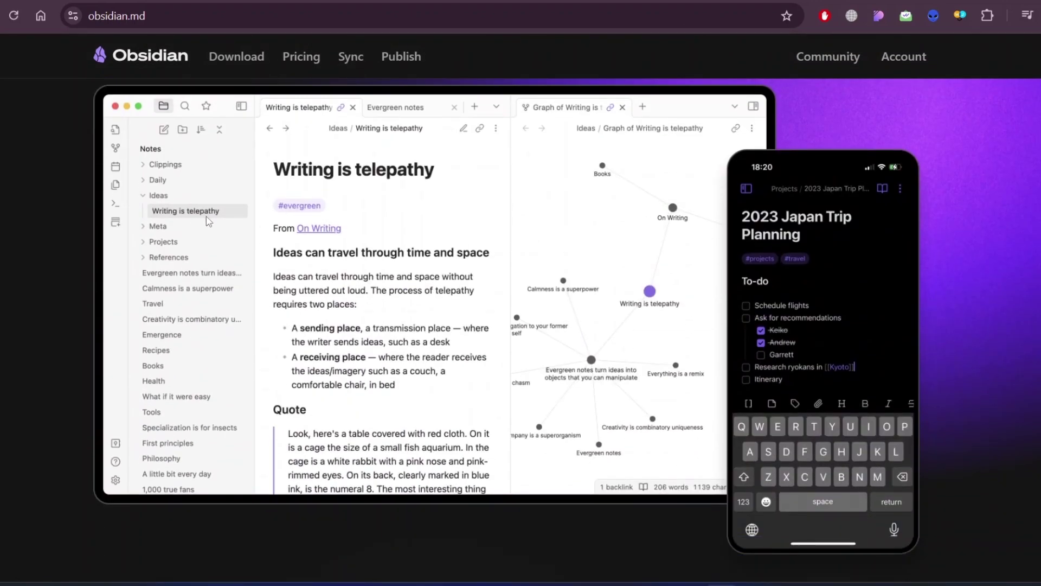
pyautogui.scroll(-5, 406, 211)
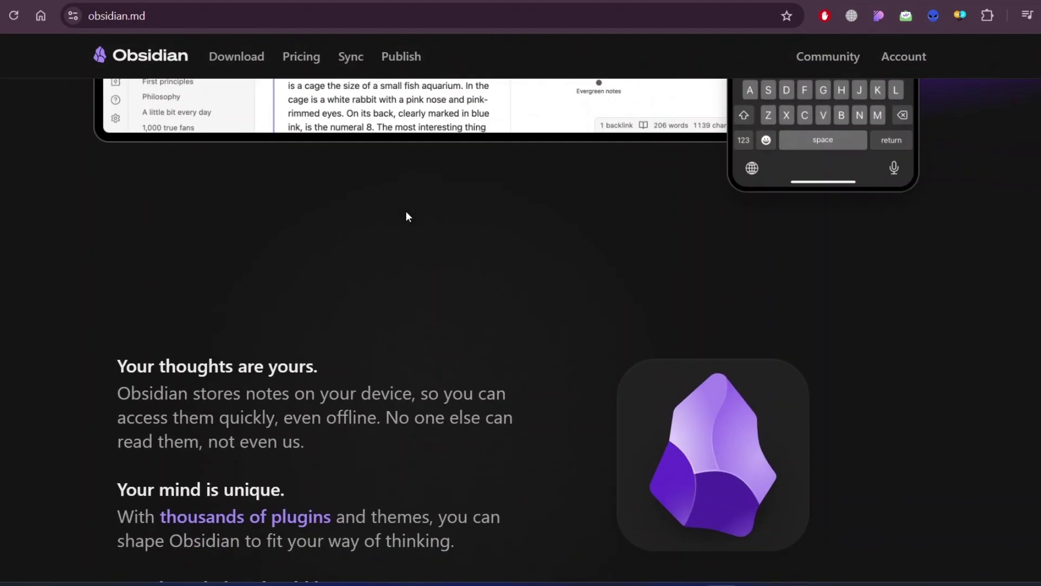
pyautogui.scroll(-3, 406, 211)
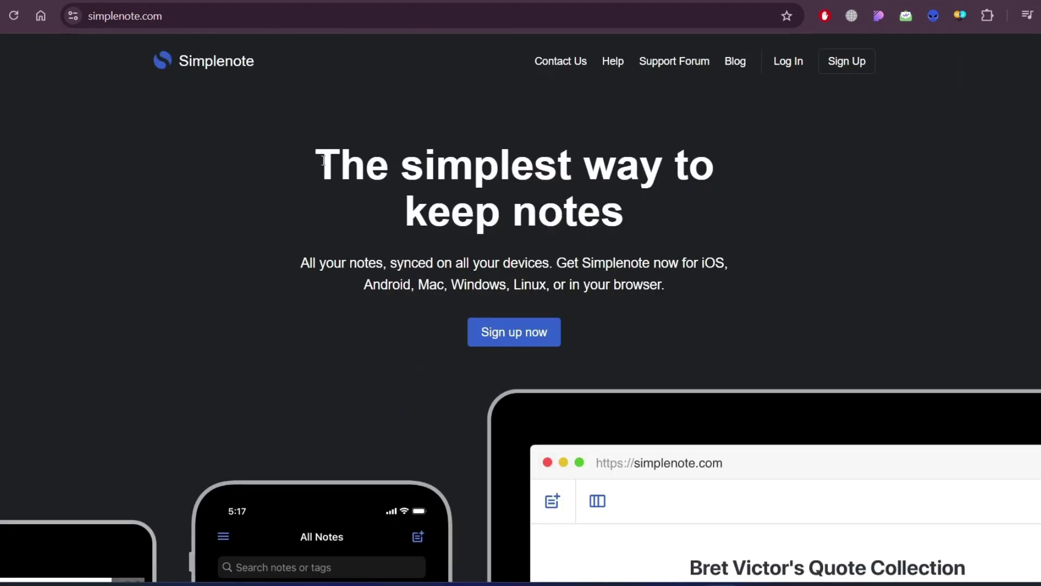
# Skim Simplenote's headline and subtitle, then return to Notion's 'Build perfect docs, together.'
pyautogui.moveTo(318, 159); pyautogui.dragTo(683, 171)
pyautogui.click(418, 193)
pyautogui.moveTo(303, 261); pyautogui.dragTo(733, 262)
pyautogui.click(758, 263)
pyautogui.scroll(-5, 758, 260)
pyautogui.scroll(-5, 756, 255)
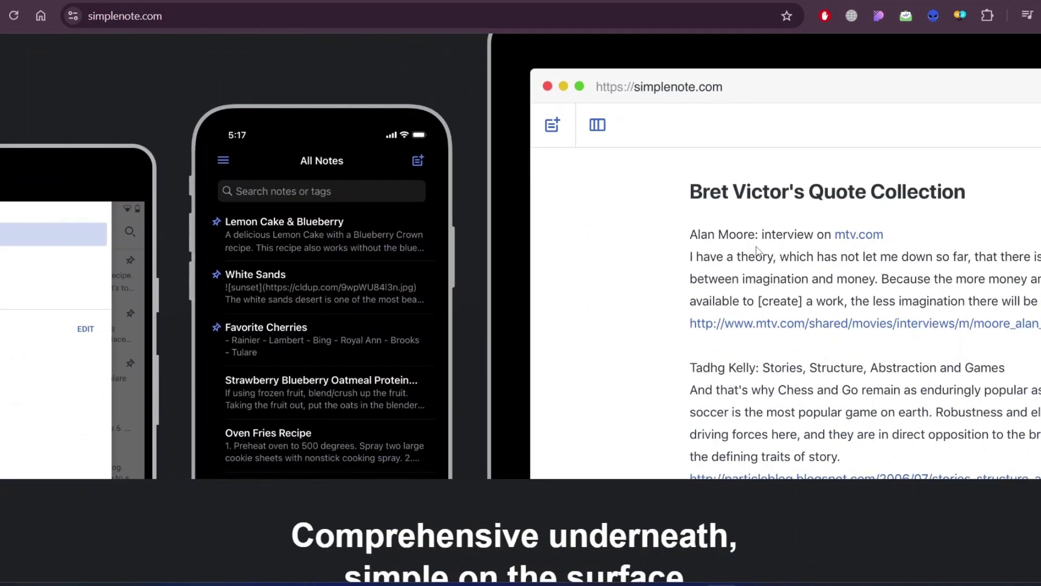
pyautogui.scroll(5, 884, 332)
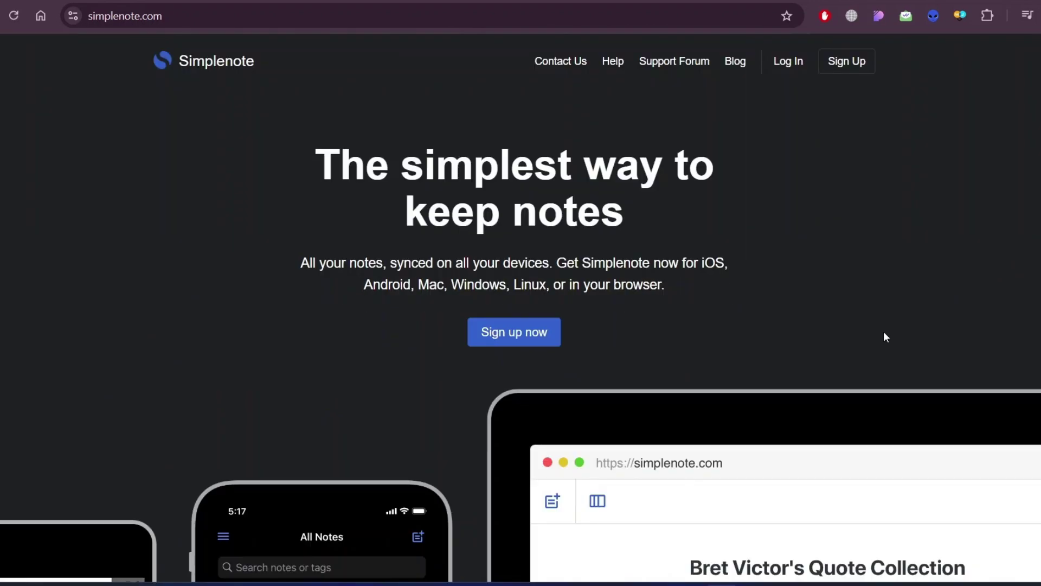
pyautogui.hotkey('ctrl', 'Tab')
pyautogui.scroll(-2, 520, 173)
pyautogui.scroll(-3, 523, 173)
pyautogui.scroll(-3, 523, 174)
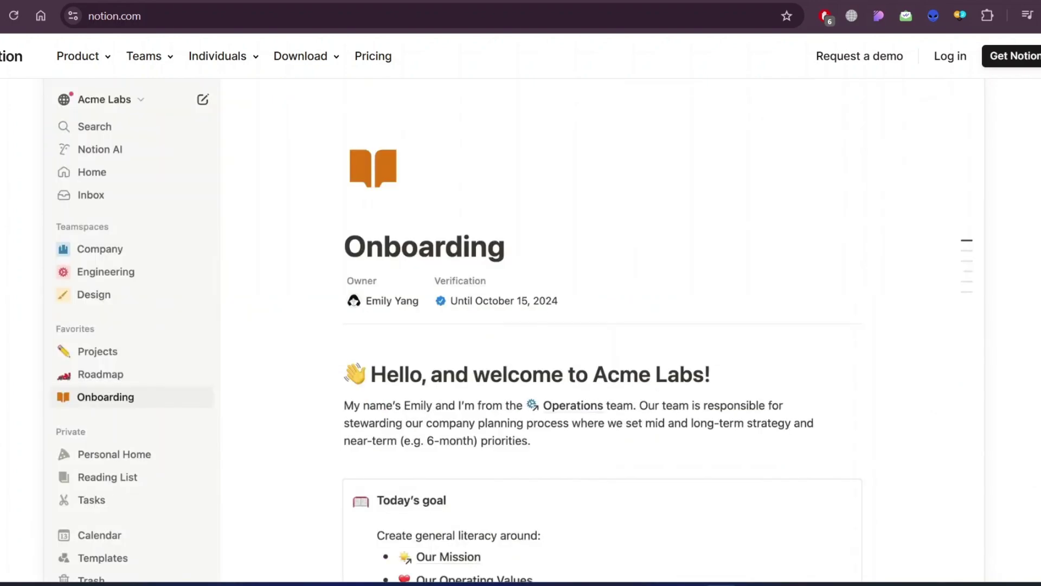
pyautogui.scroll(-5, 521, 325)
pyautogui.scroll(-5, 520, 325)
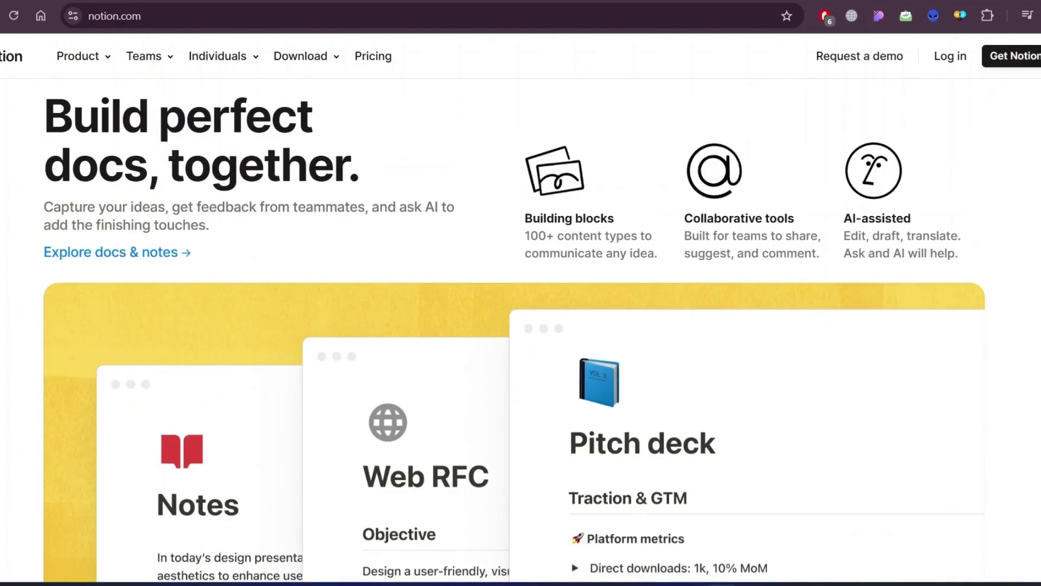
pyautogui.scroll(-3, 635, 140)
pyautogui.press('super+d')
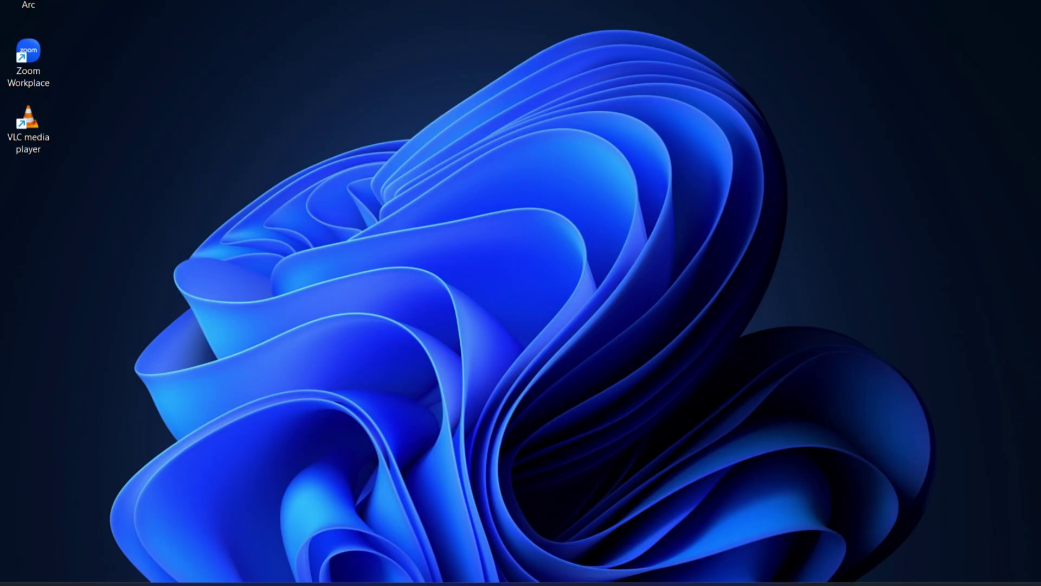